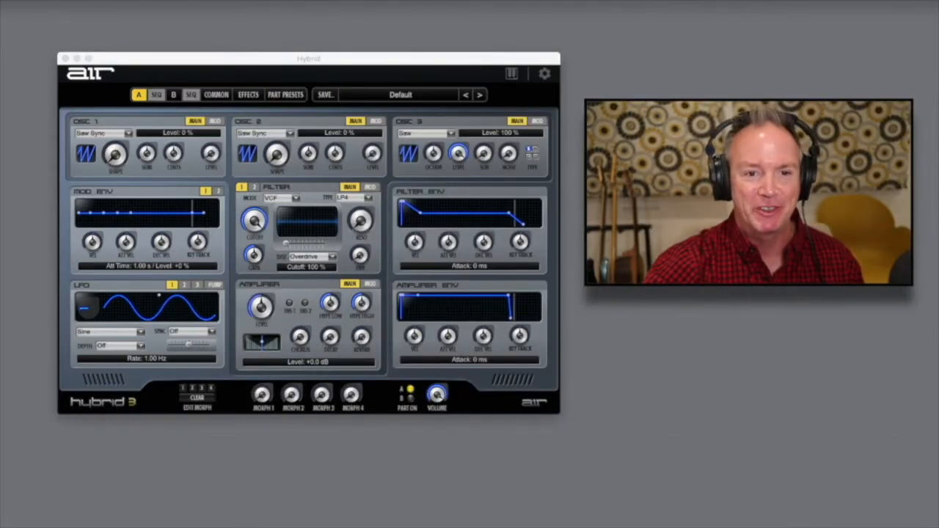
Audition the preset 01 Trance-ition Pad from Trance Chords and 22 Sky Pad from Action Pads
left_click(450, 103)
left_click(450, 102)
mouse_move(415, 110)
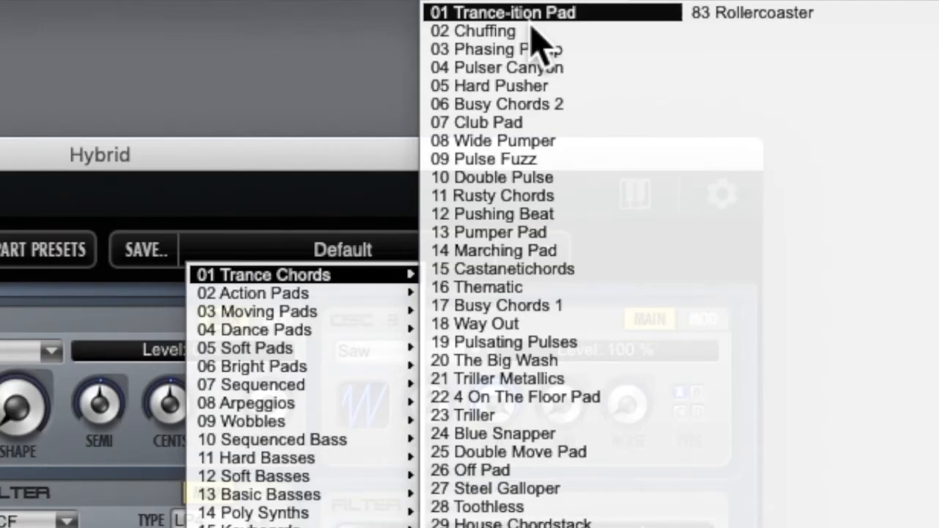
left_click(531, 20)
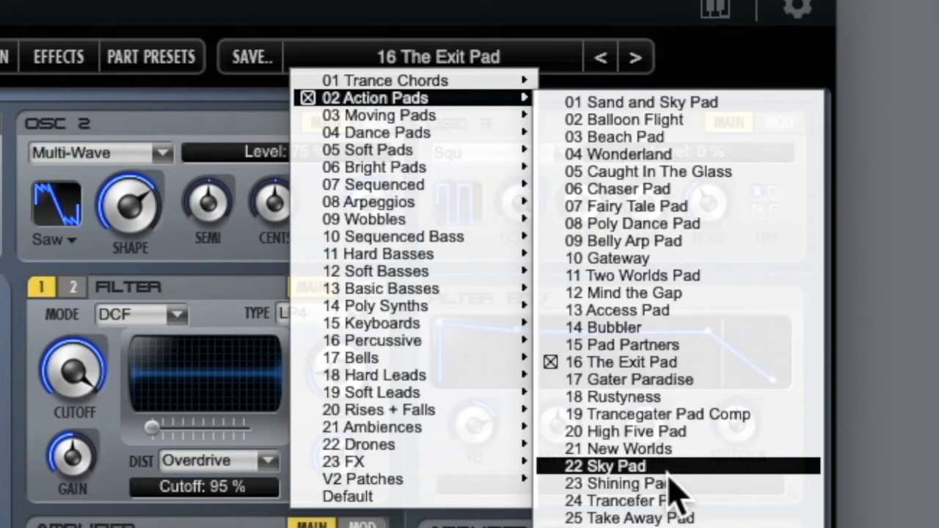
left_click(664, 469)
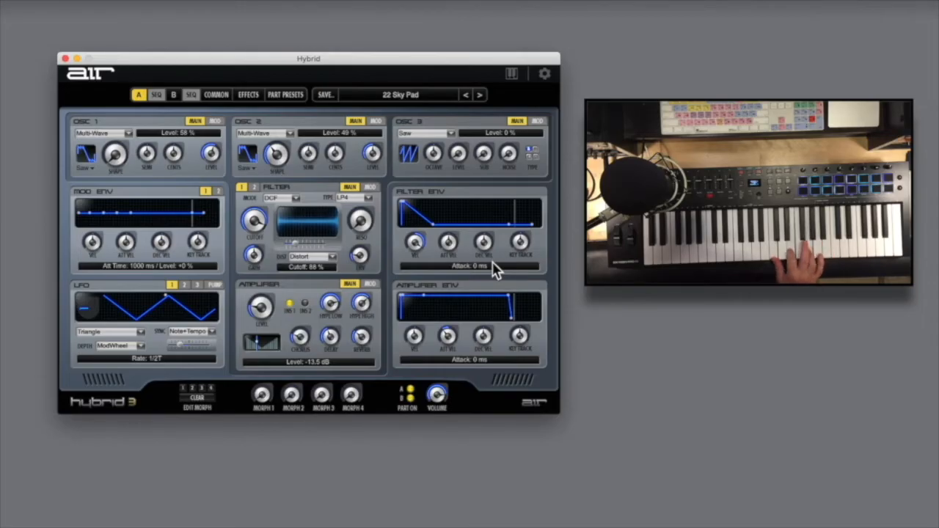
Audition the Sequenced Bass presets 01 Trance Bass, 10 Speedy and 41 Miami Action Bass
left_click(440, 103)
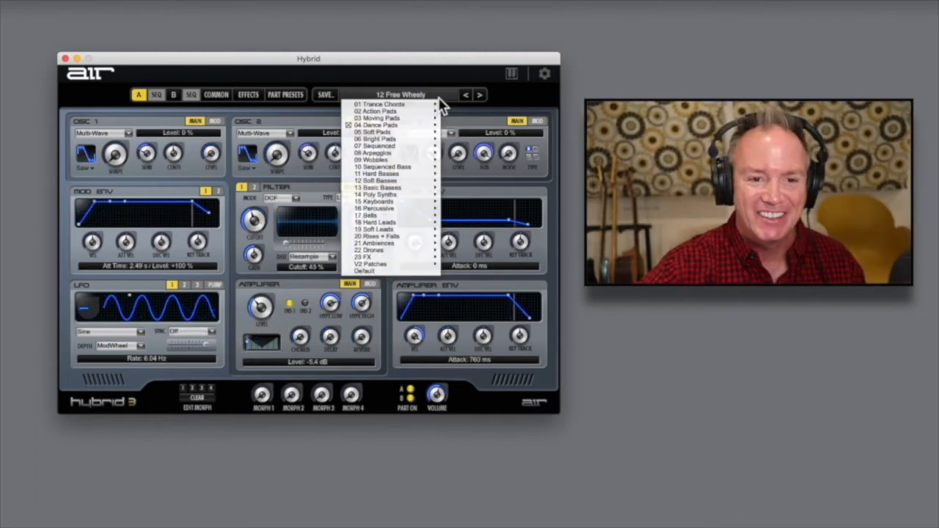
mouse_move(417, 170)
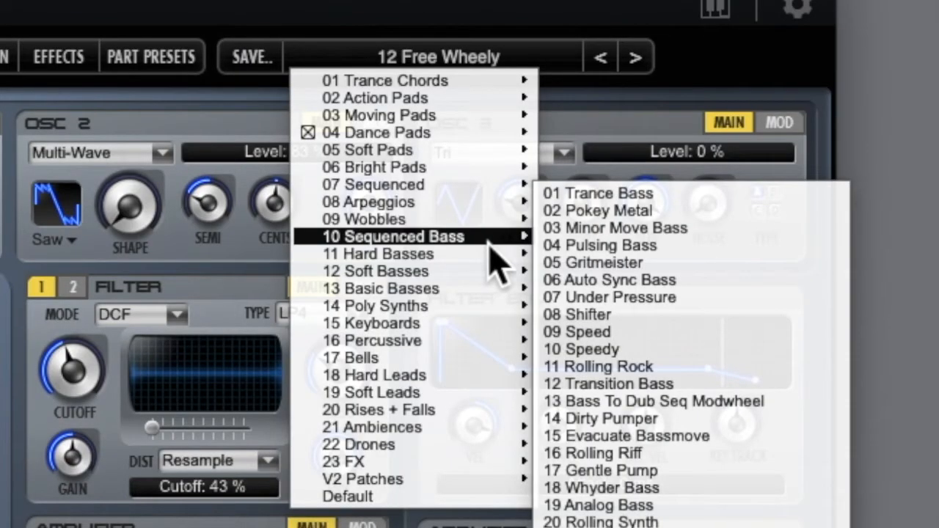
left_click(598, 195)
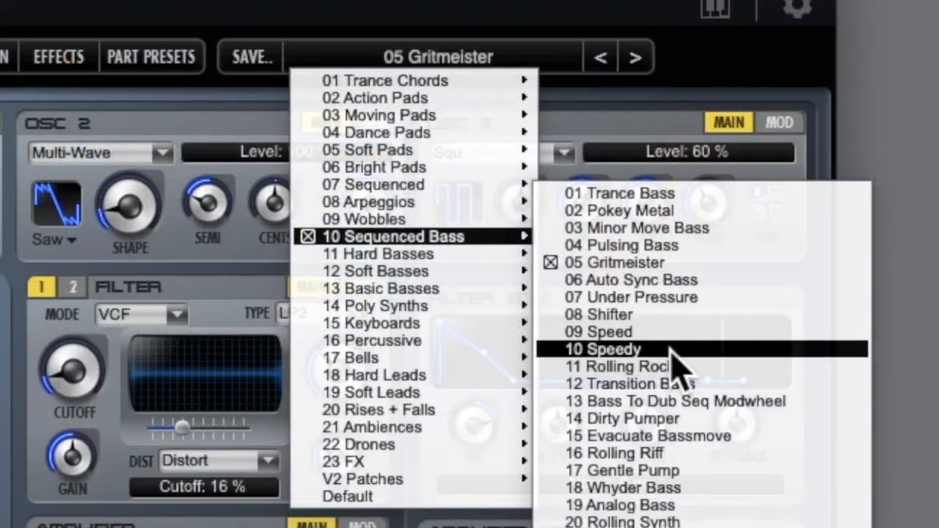
left_click(671, 352)
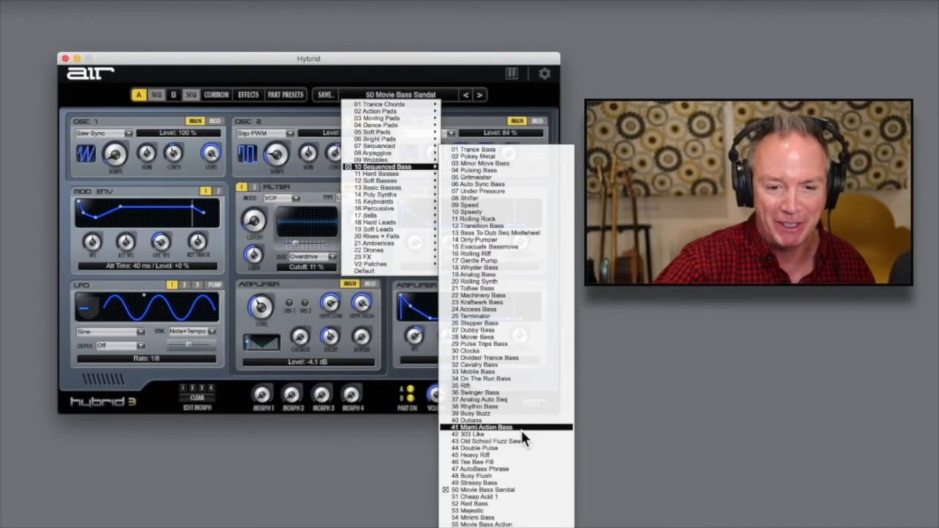
left_click(561, 189)
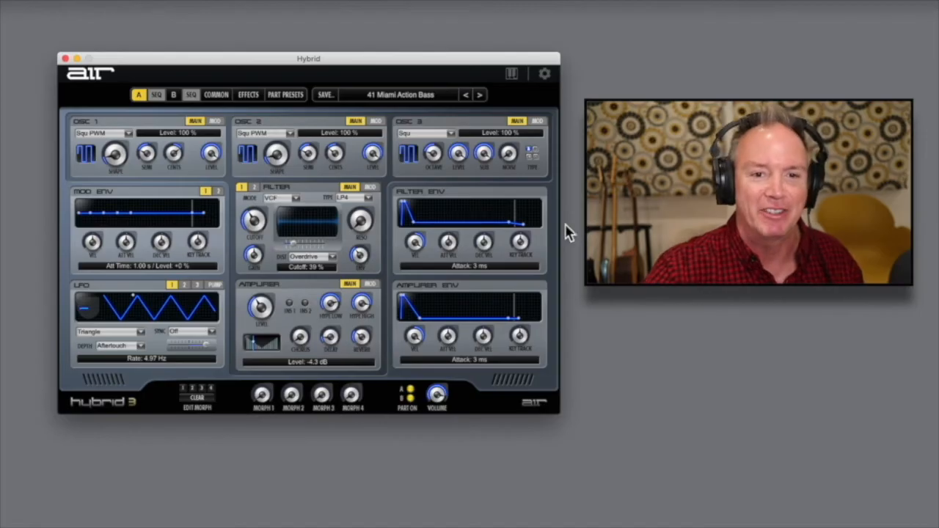
Audition the Wobbles presets 01 Wobbely 1 and 02 Waver Wabble
left_click(424, 99)
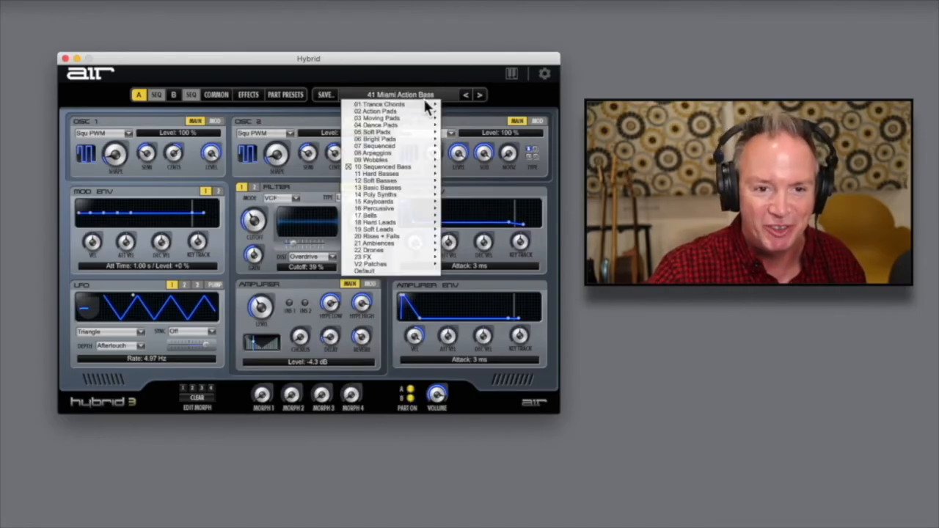
mouse_move(404, 164)
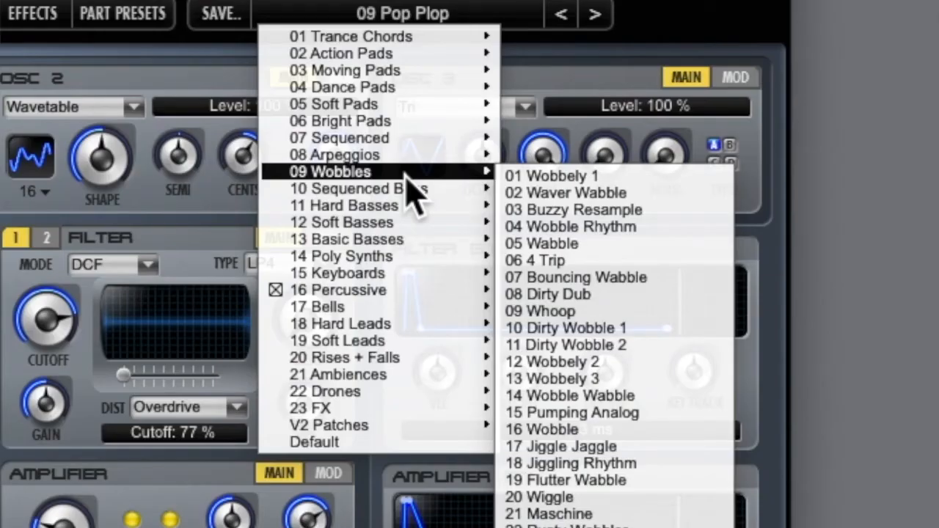
left_click(575, 180)
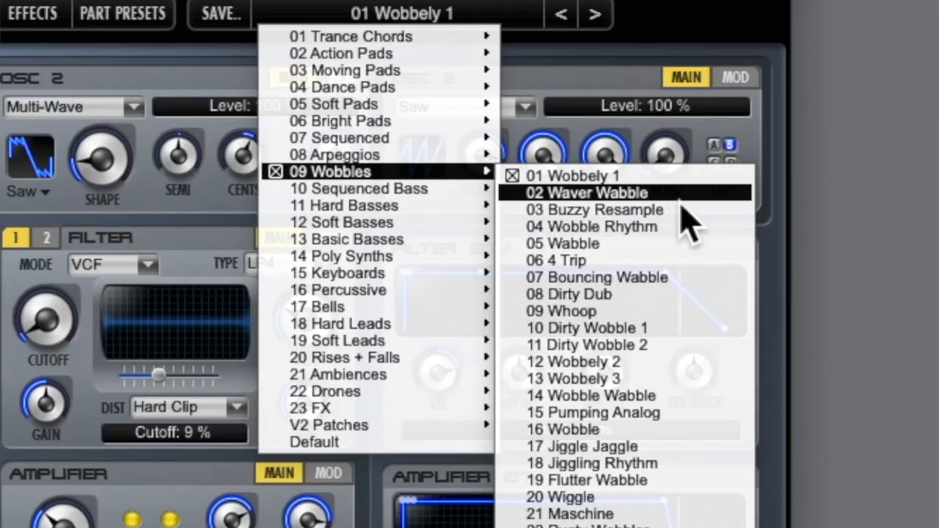
left_click(682, 199)
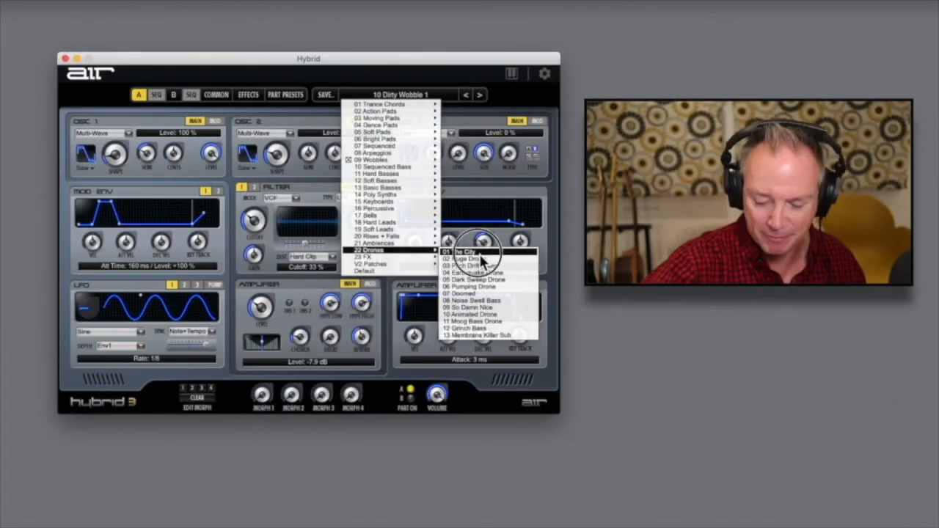
Audition the Drones presets 01 The City and 02 Huge Drone
left_click(528, 231)
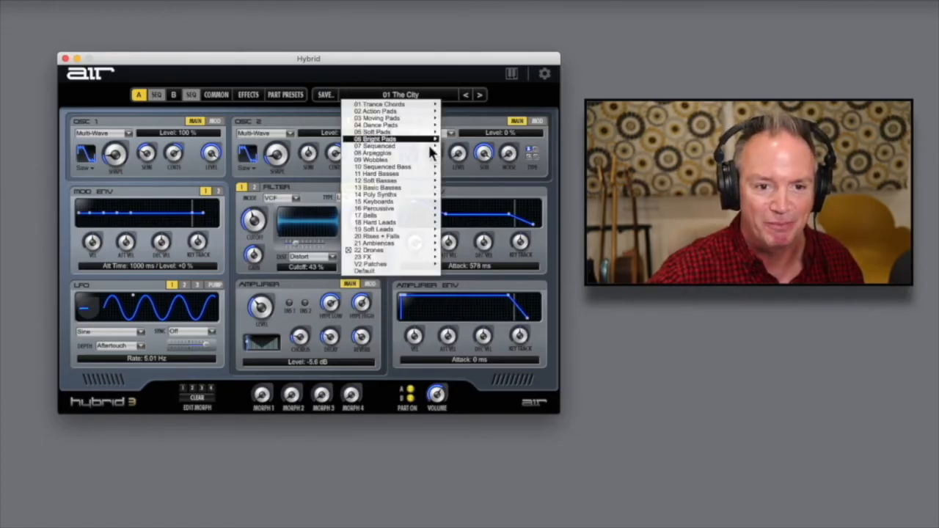
mouse_move(419, 250)
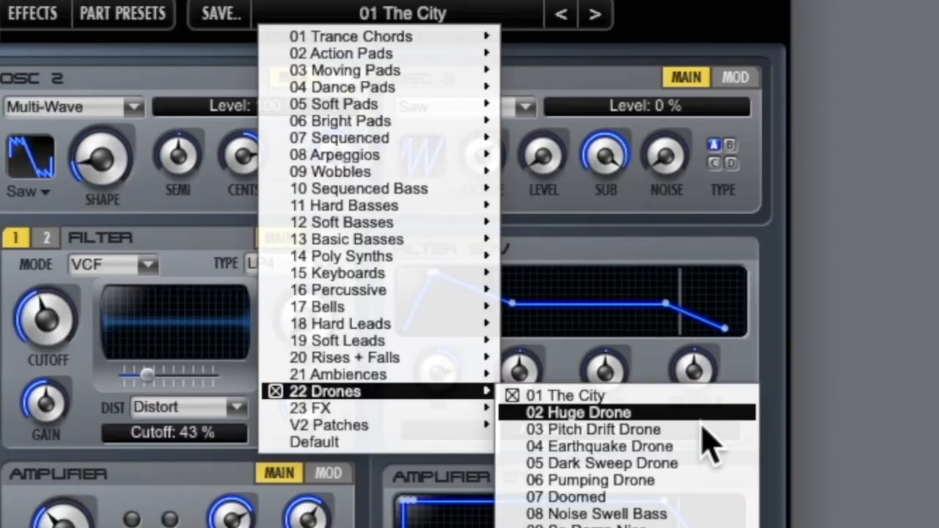
left_click(702, 418)
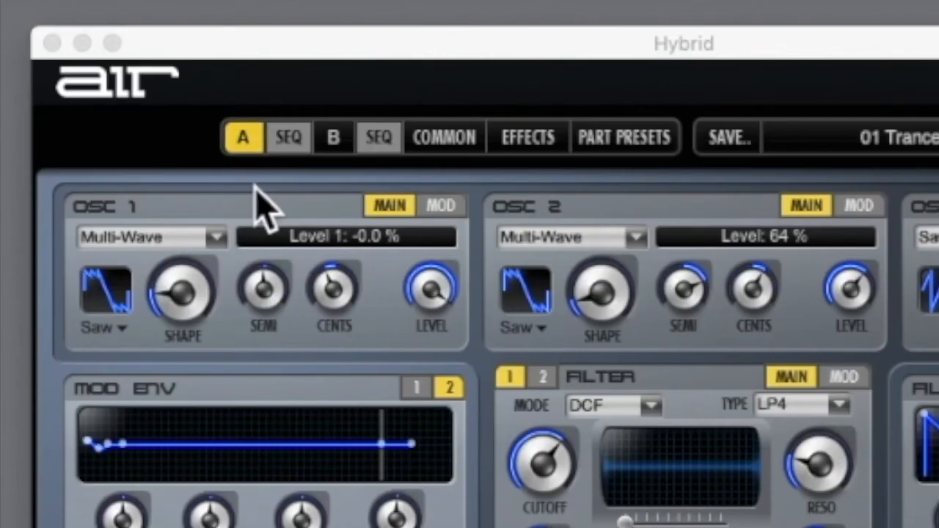
Turn part B off in the 01 Trance Bass preset and compare the settings pages of parts A and B
left_click(336, 139)
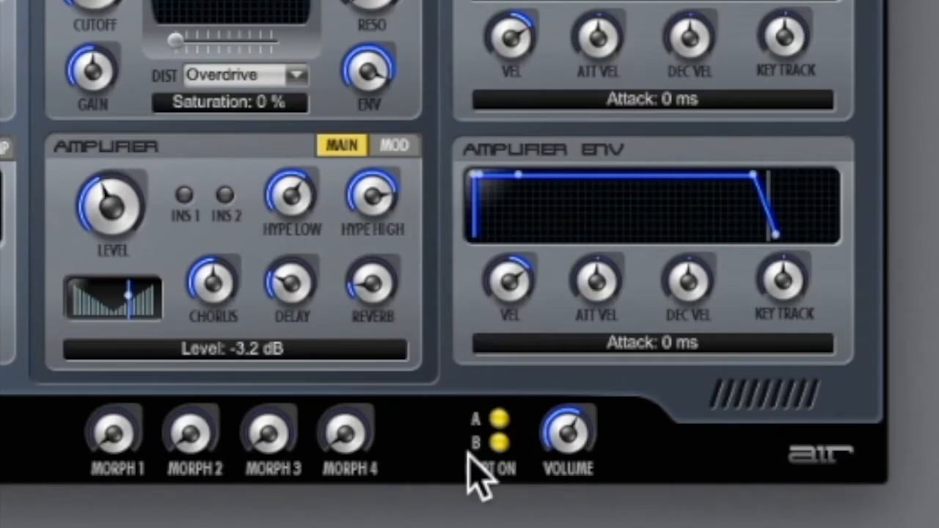
left_click(502, 446)
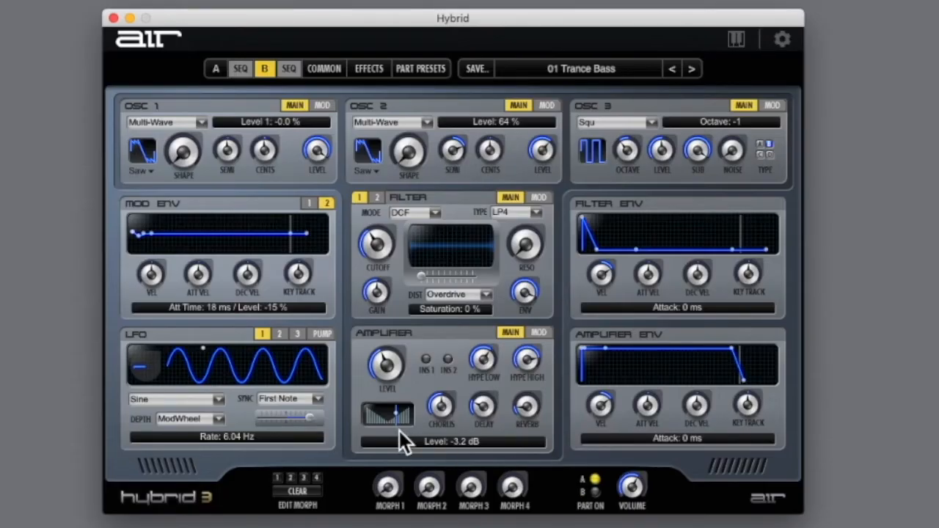
left_click(215, 68)
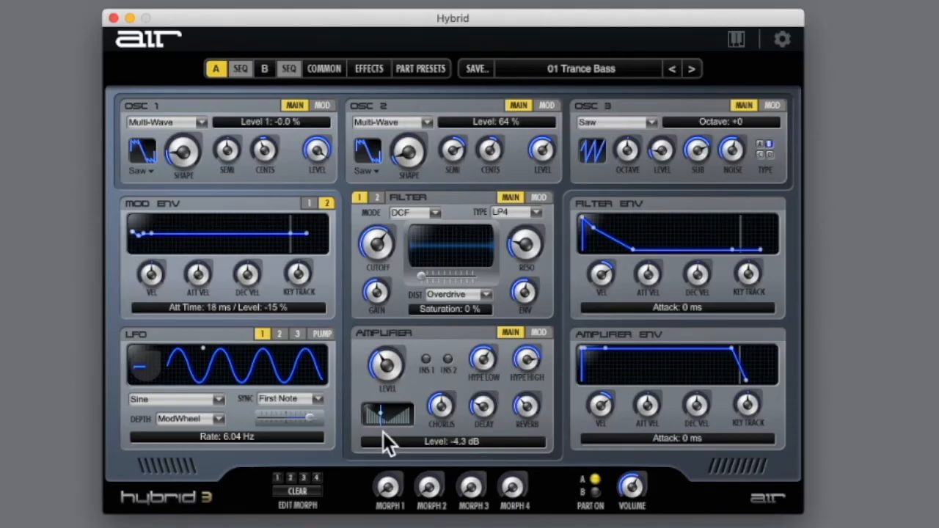
left_click(267, 69)
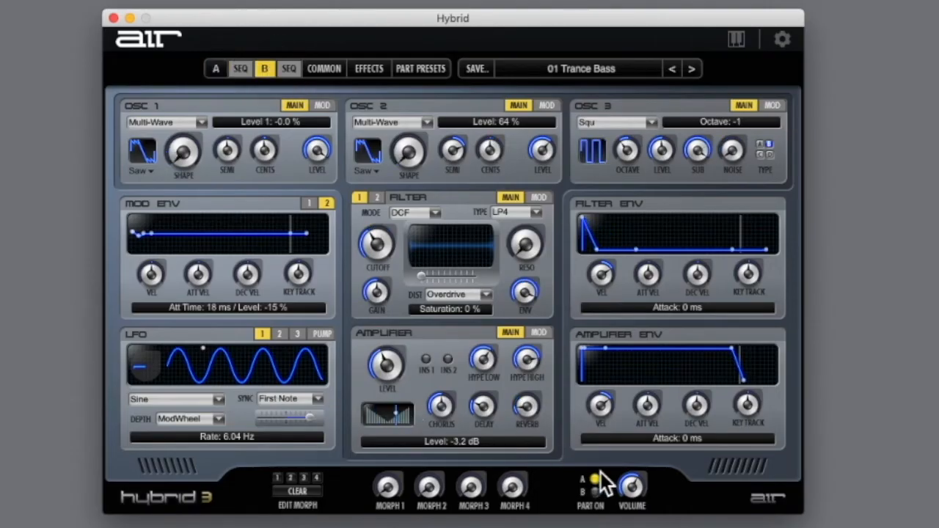
Enable only part B, switch to only part A, and turn both parts on together
left_click(597, 493)
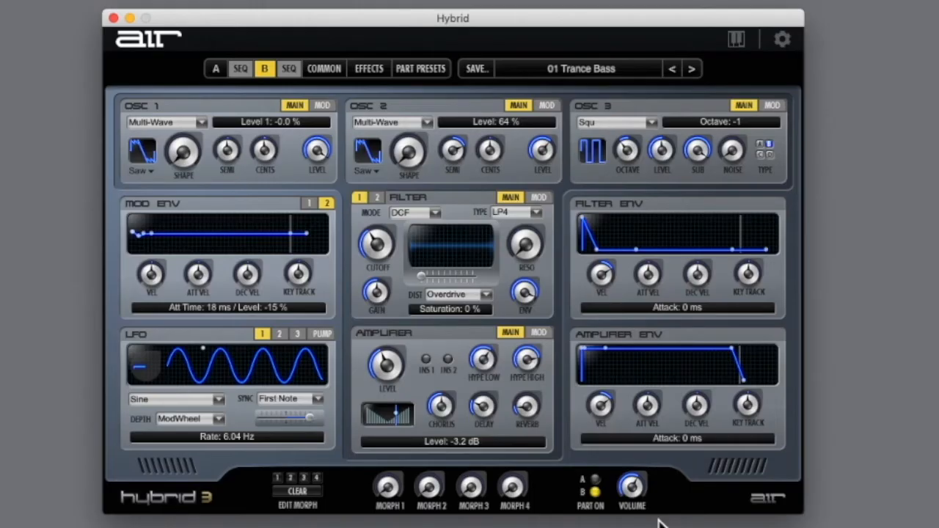
left_click(594, 479)
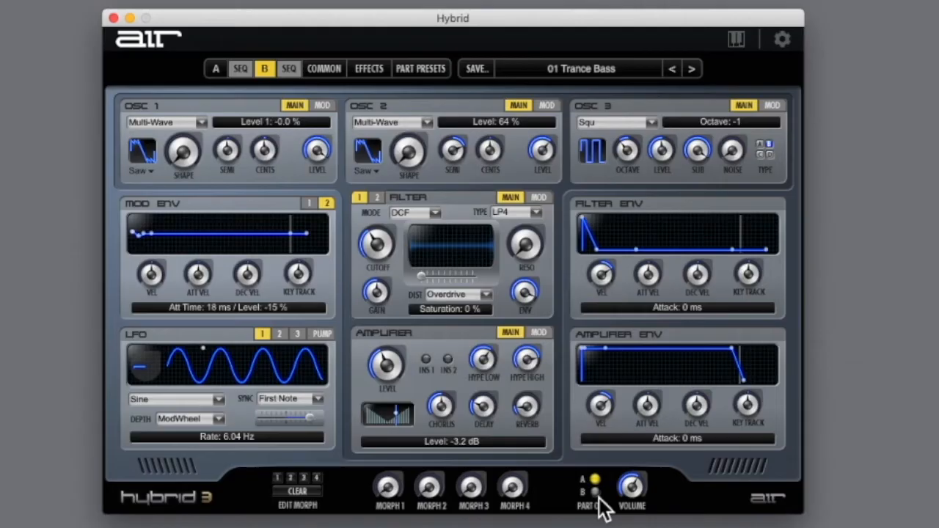
left_click(595, 494)
Examine the step sequencer pages of part A and part B
left_click(242, 75)
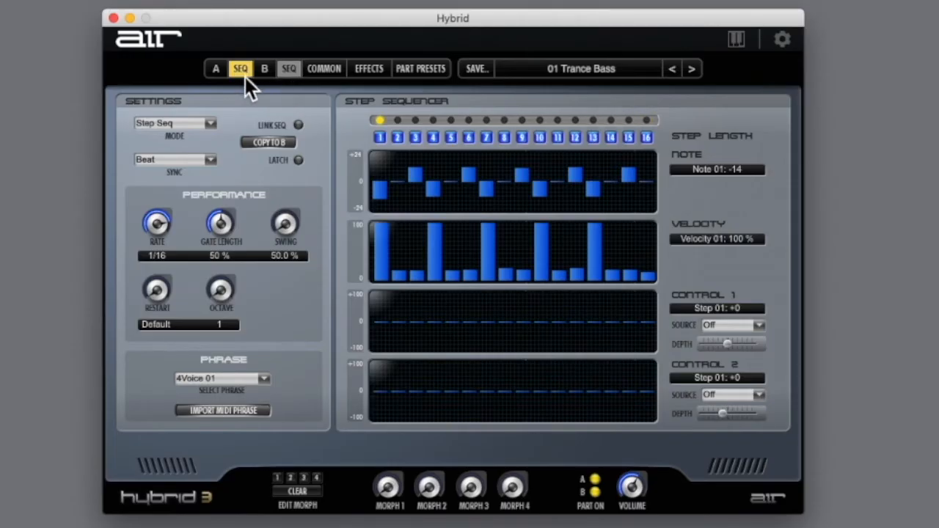
left_click(289, 76)
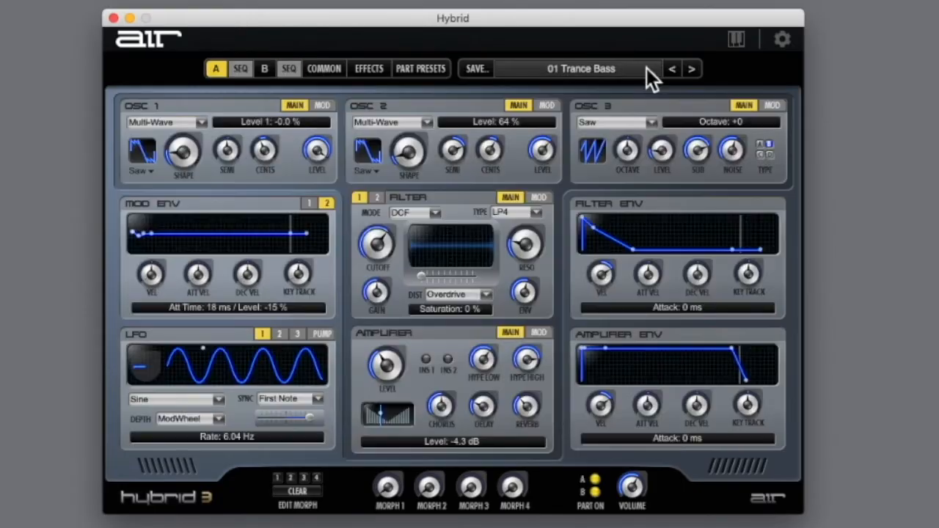
Load the Default preset
left_click(646, 69)
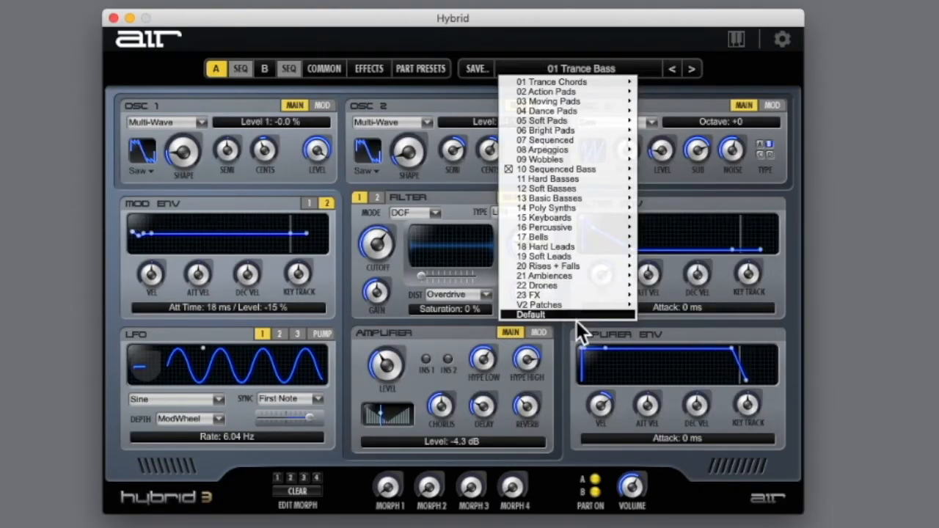
left_click(576, 321)
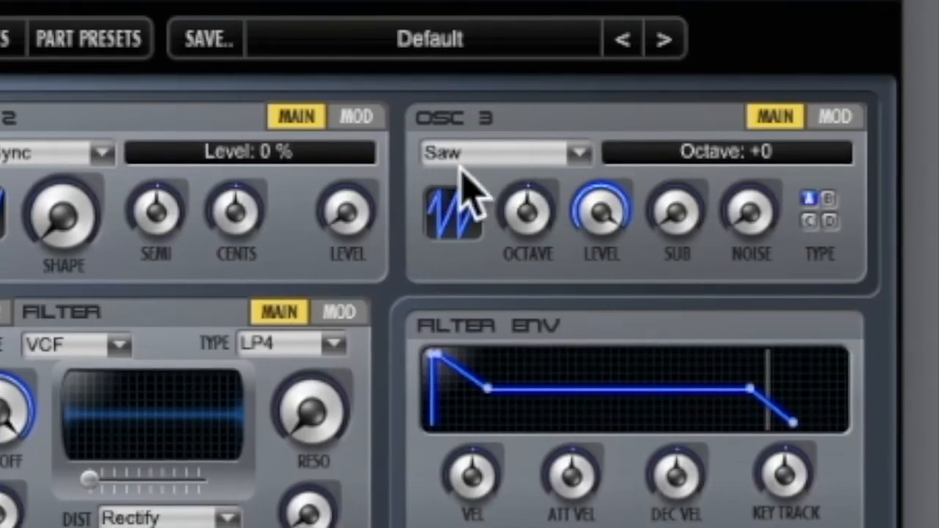
Cycle oscillator 3's waveform through Saw, Squ and Tri, and return it to Saw
left_click(598, 163)
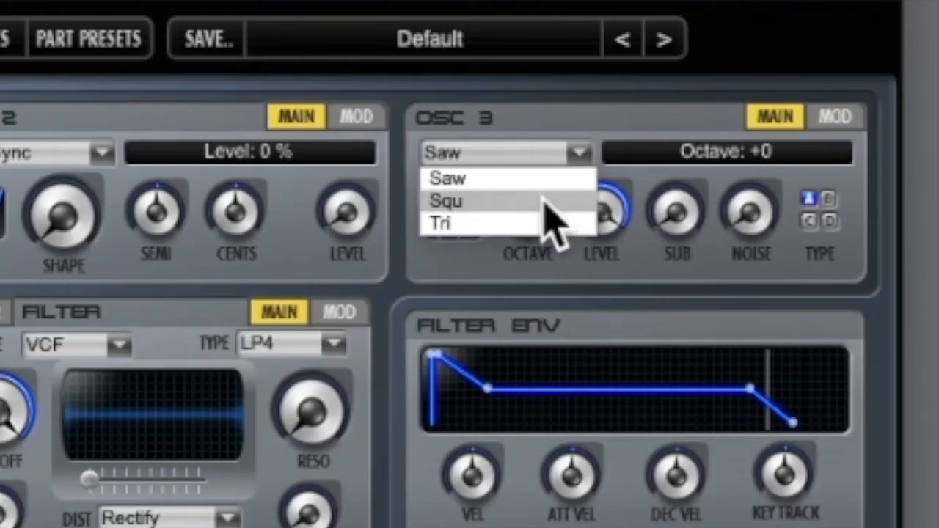
left_click(531, 178)
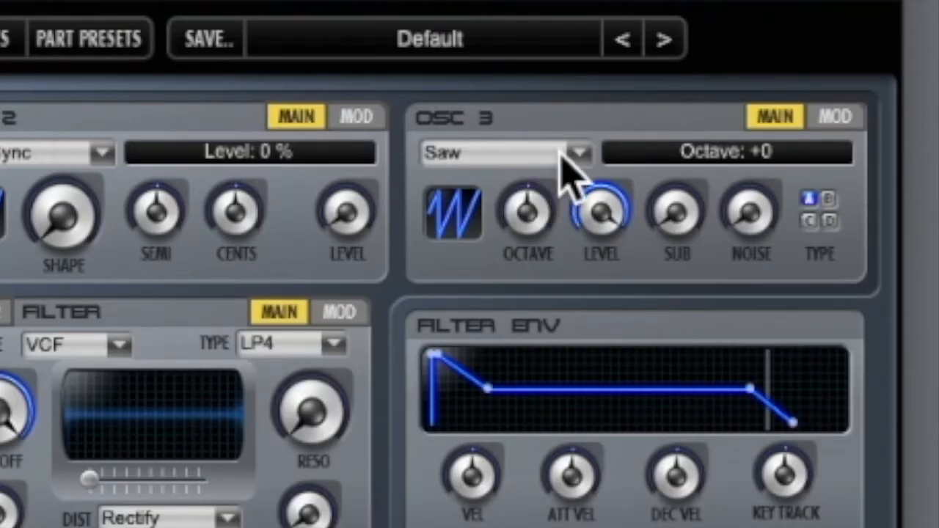
left_click(562, 153)
left_click(529, 202)
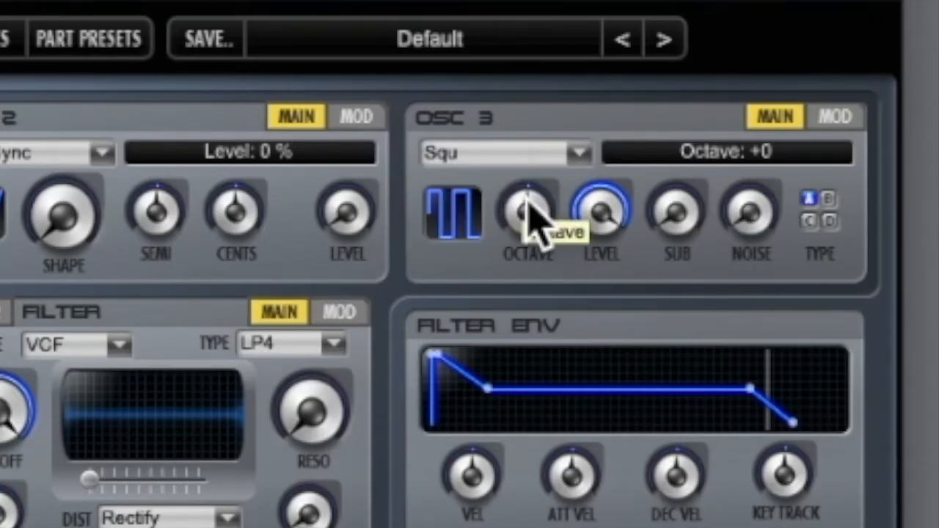
left_click(484, 162)
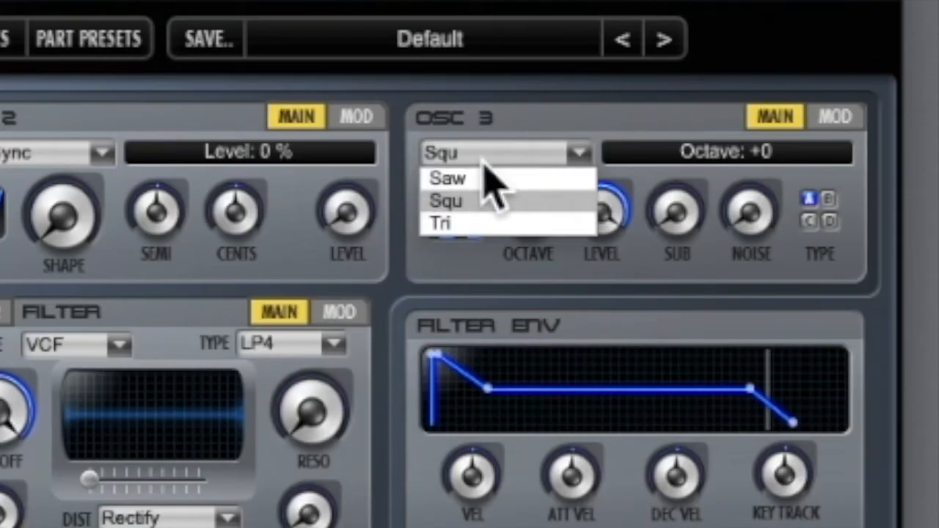
left_click(462, 227)
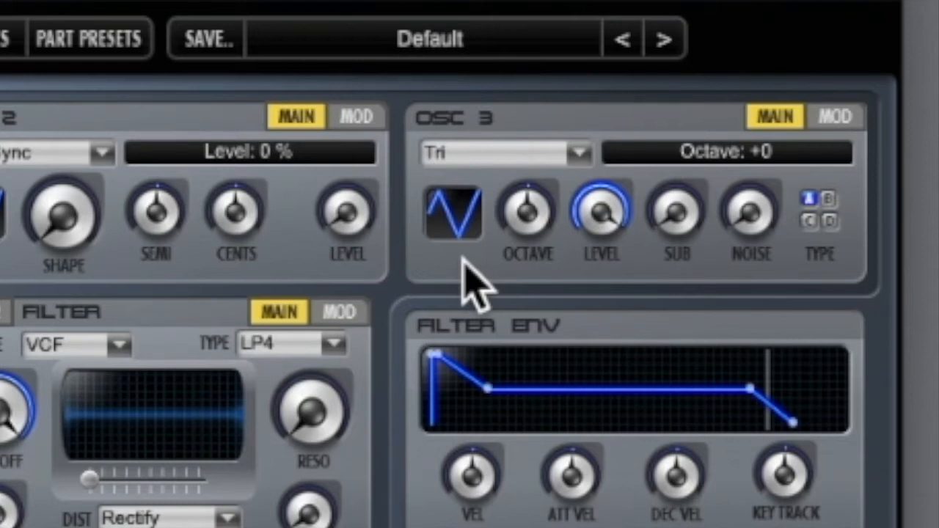
left_click(499, 156)
left_click(469, 179)
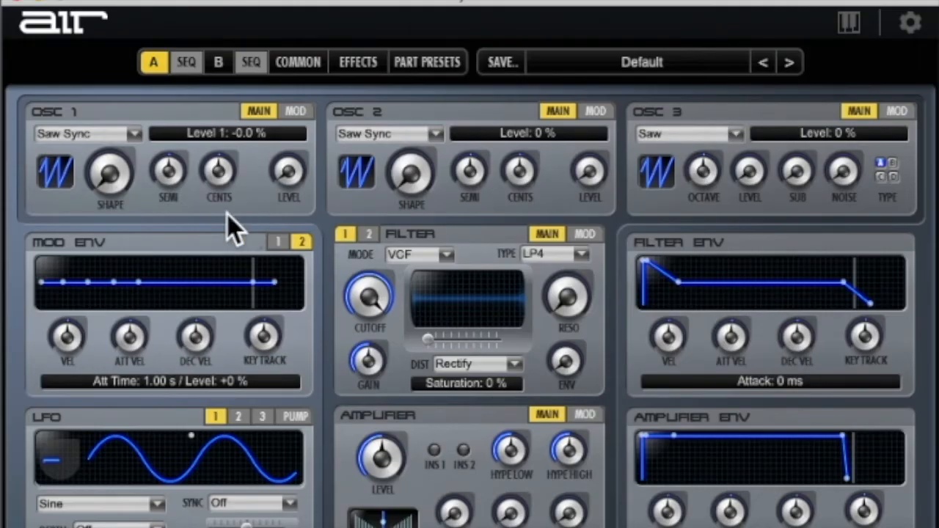
Raise oscillator 1's level to 100 %
left_click(290, 180)
left_click_drag(290, 180, 295, 3)
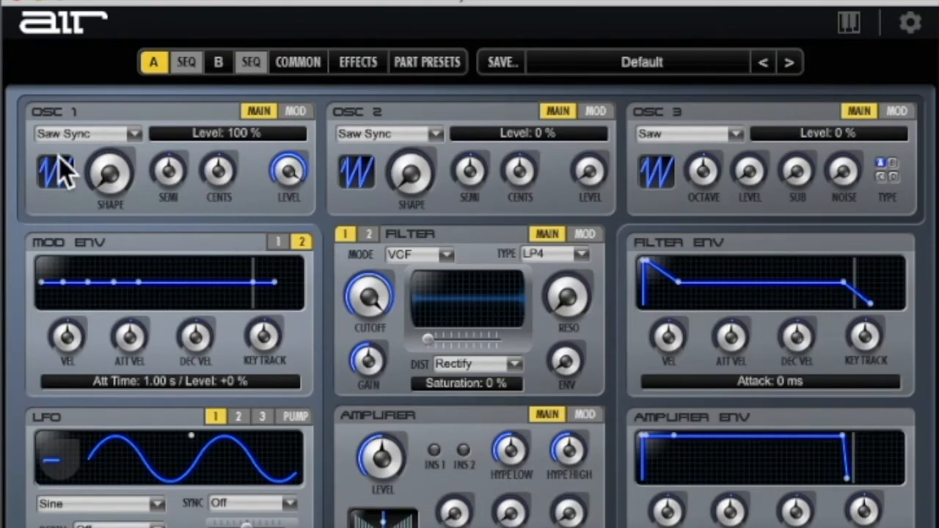
Choose the Saw Sync waveform for oscillator 1 and set its Shape to 0 %
left_click(135, 135)
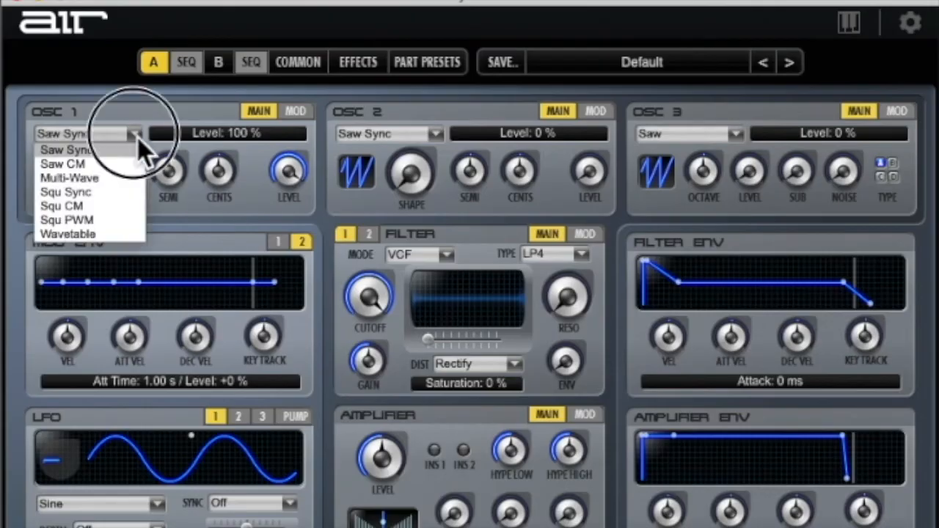
left_click(114, 155)
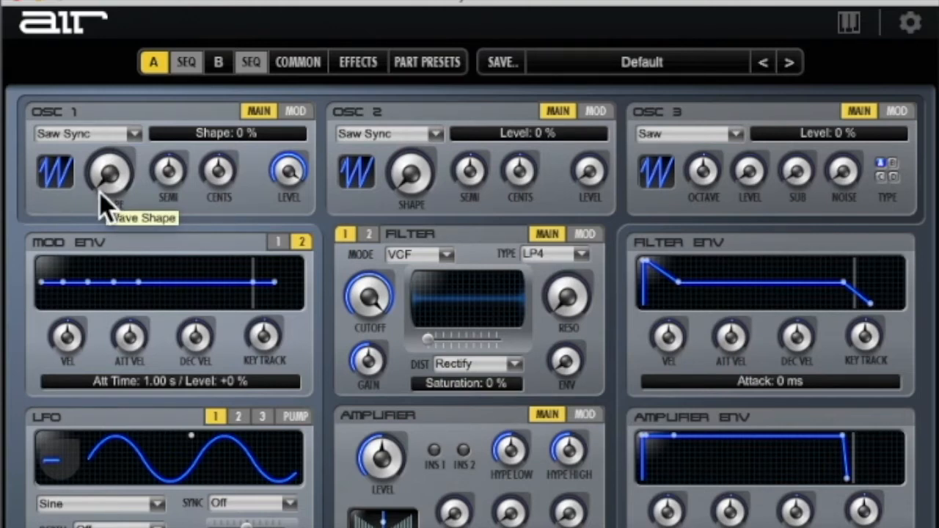
mouse_move(100, 193)
left_mouse_down()
mouse_move(110, 81)
mouse_move(96, 222)
mouse_move(91, 209)
left_mouse_up()
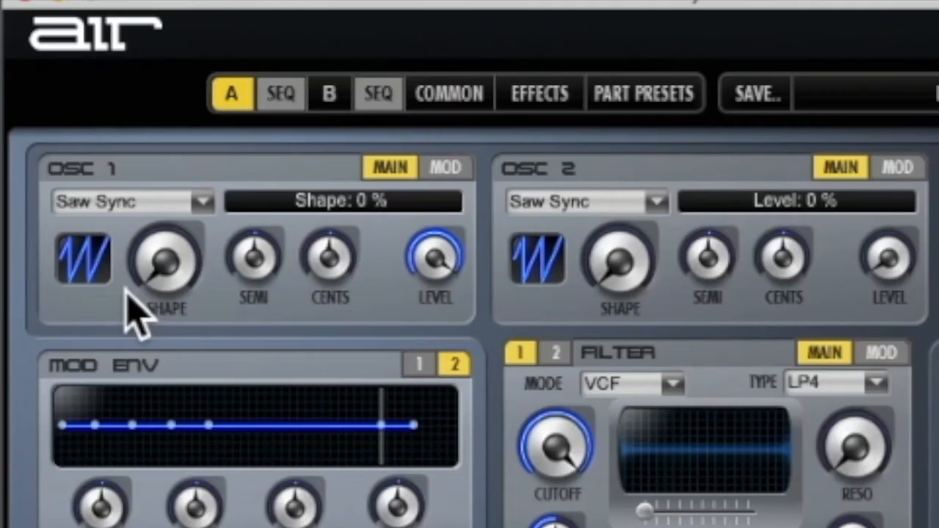
Switch oscillator 1 to the Saw CM waveform, sweep its Shape up and return it to 0 %
left_click(204, 202)
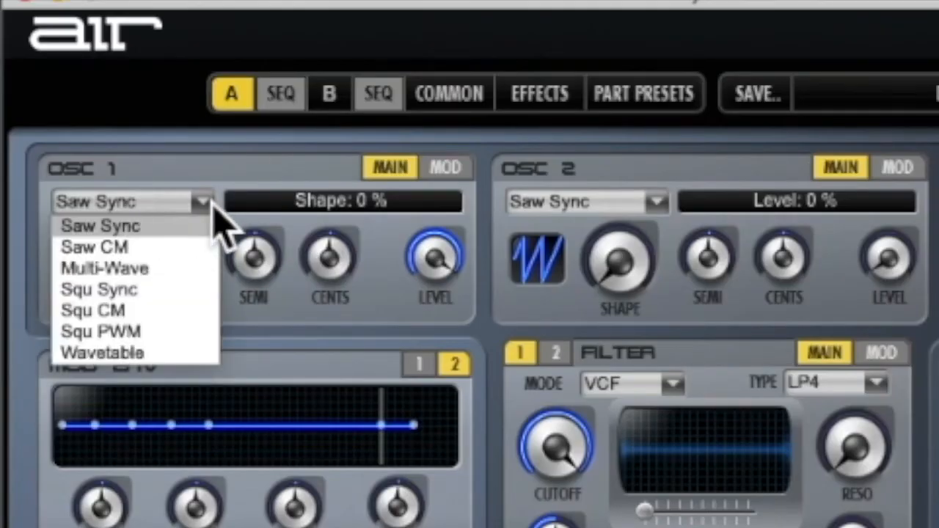
left_click(173, 249)
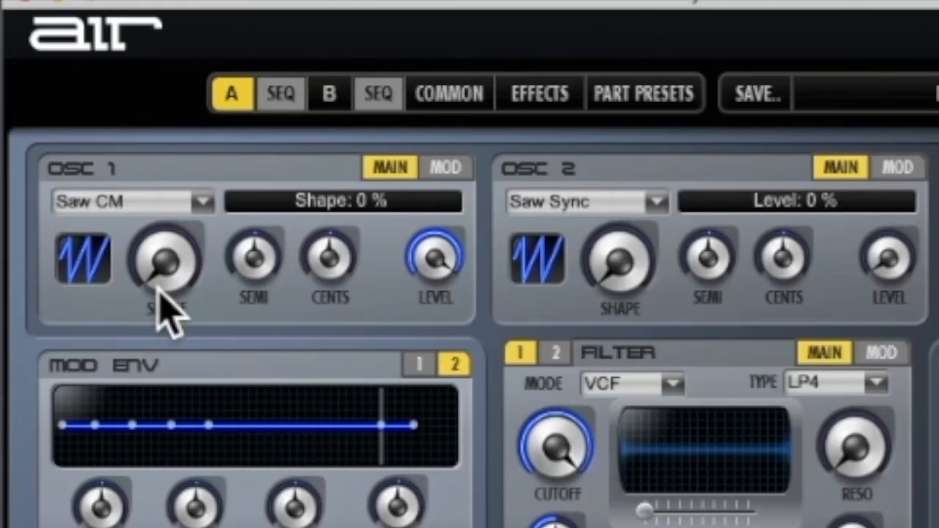
left_click_drag(157, 290, 163, 174)
left_click_drag(167, 141, 165, 308)
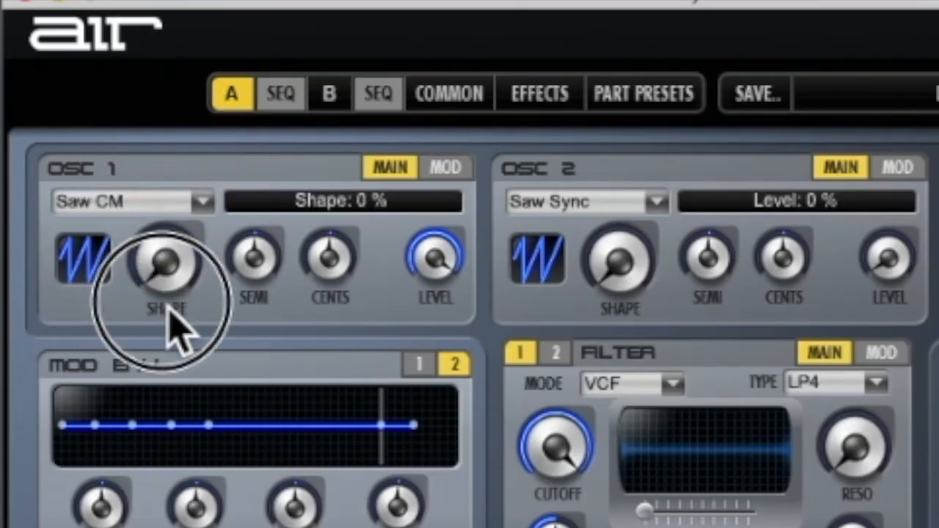
Audition the Multi-Wave and Squ PWM waveforms on oscillator 1, sweeping Shape and returning it to 0 % for each
left_click(204, 202)
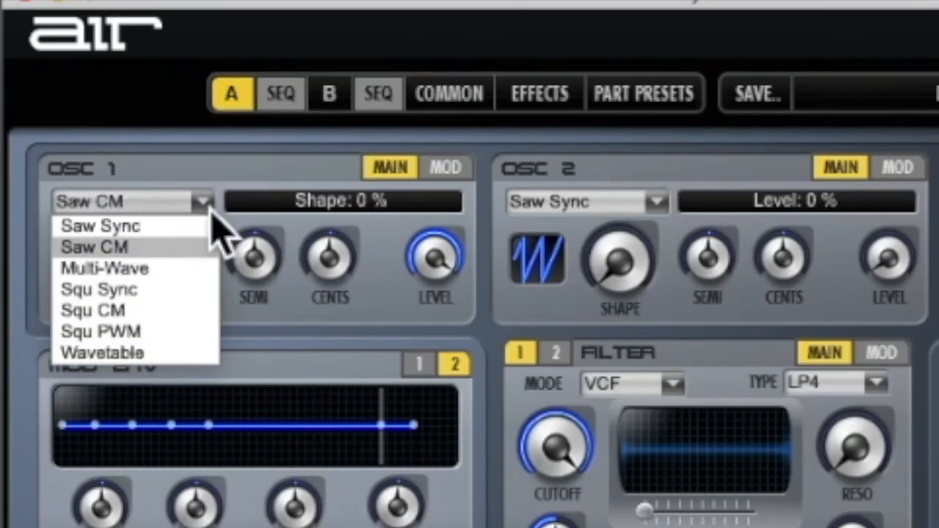
left_click(170, 272)
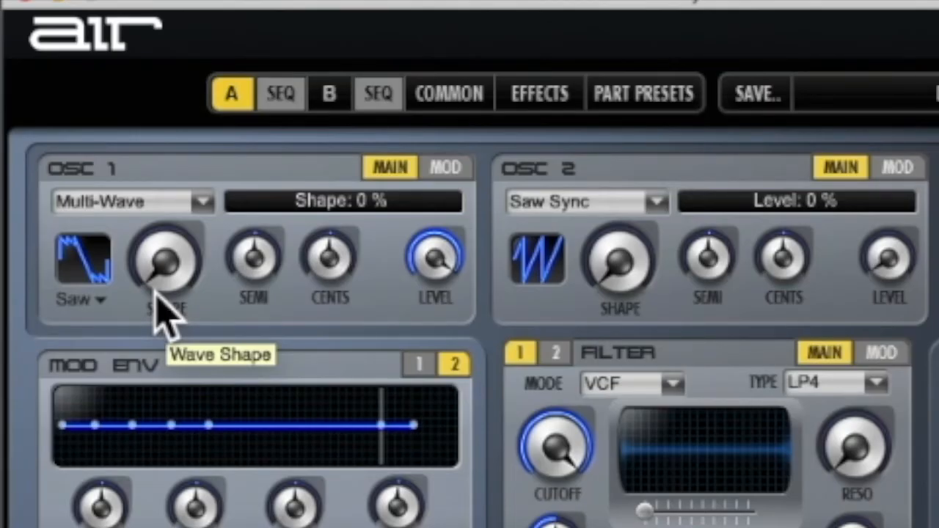
left_click_drag(164, 293, 163, 339)
left_click(204, 201)
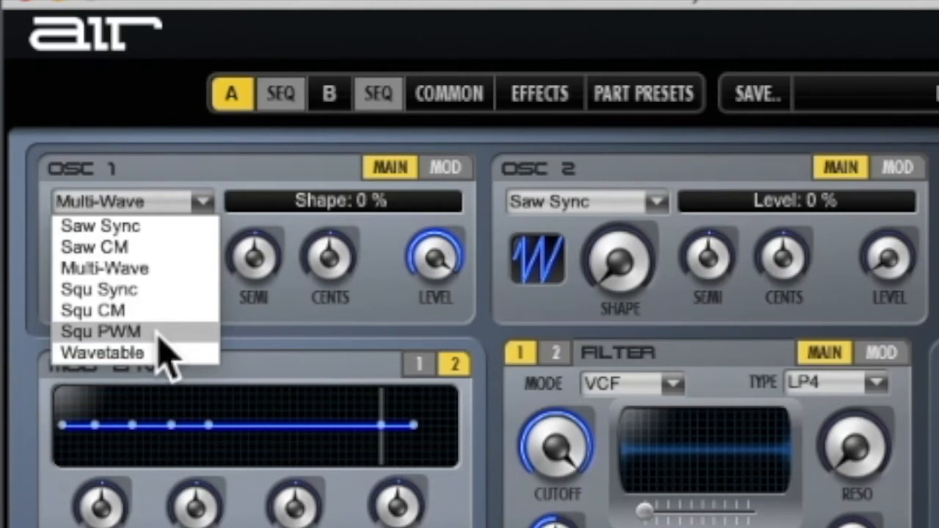
left_click(158, 338)
mouse_move(173, 297)
left_mouse_down()
mouse_move(171, 4)
mouse_move(164, 122)
mouse_move(174, 301)
left_mouse_up()
Switch oscillator 1 to Wavetable, browse the wavetable list keeping table 1, and sweep Shape back to 0 %
left_click(204, 202)
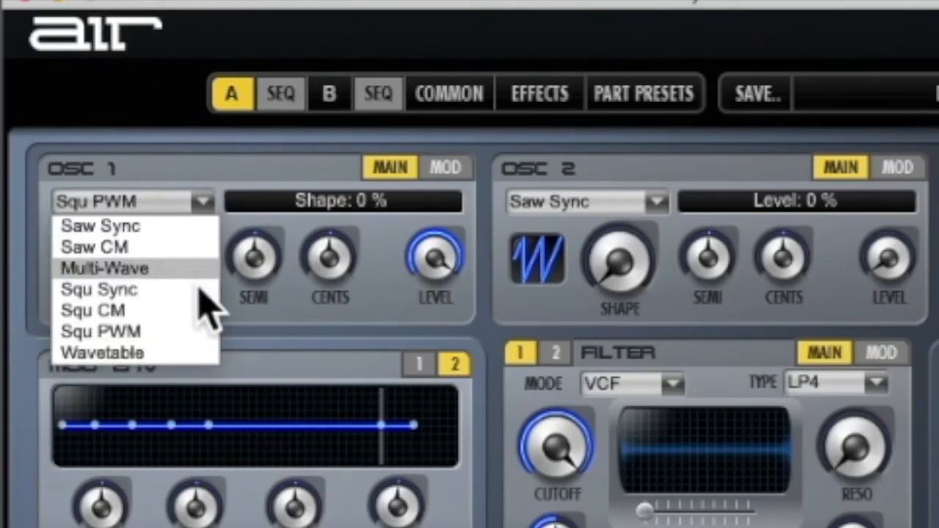
left_click(176, 355)
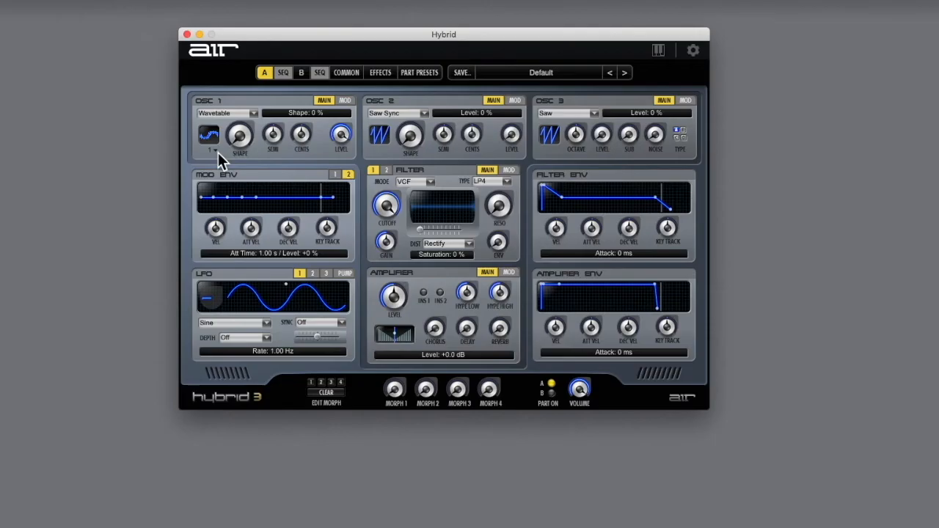
left_click(218, 151)
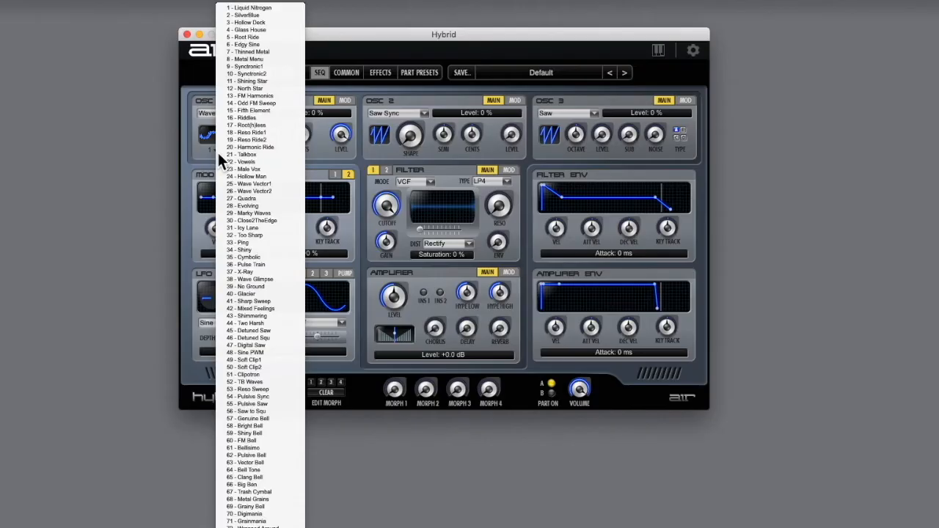
left_click(353, 454)
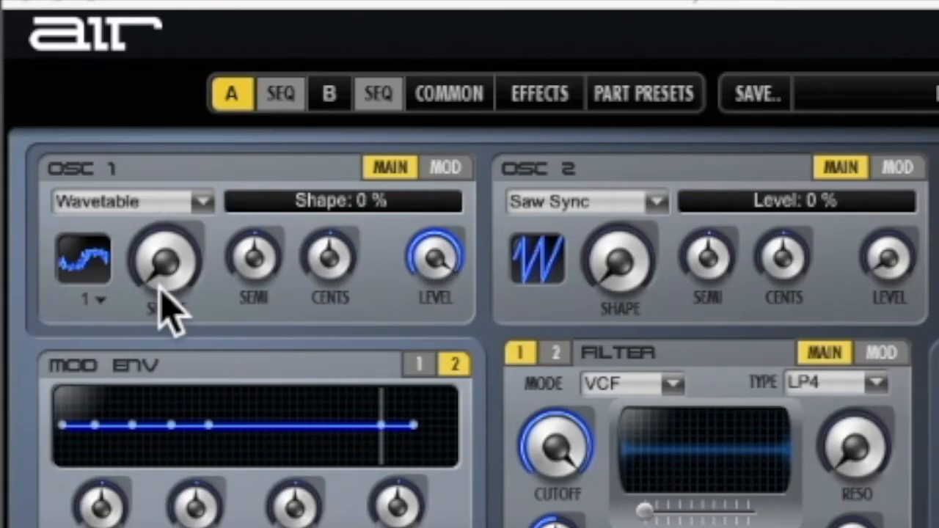
left_click_drag(157, 288, 151, 310)
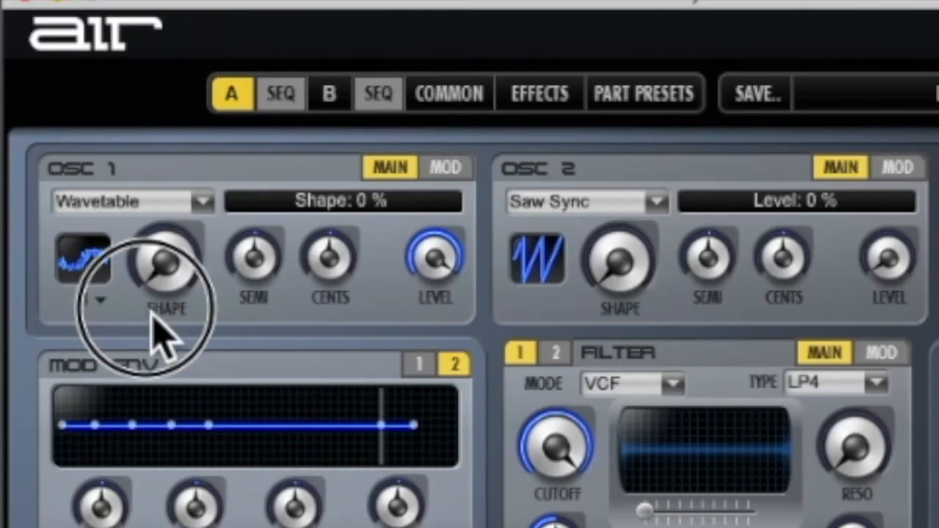
Set oscillator 1 to the Saw Sync waveform with Shape at 15 %
left_click(202, 202)
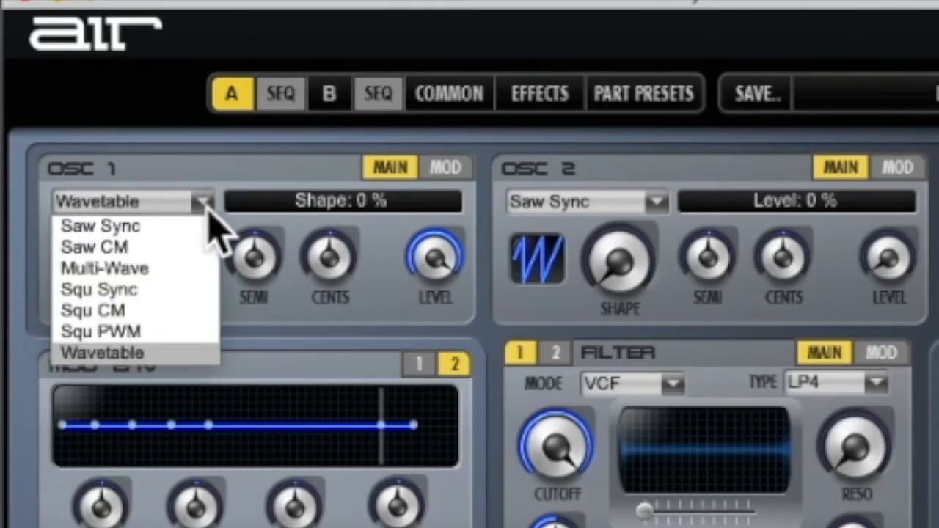
left_click(152, 230)
left_click_drag(164, 283, 157, 221)
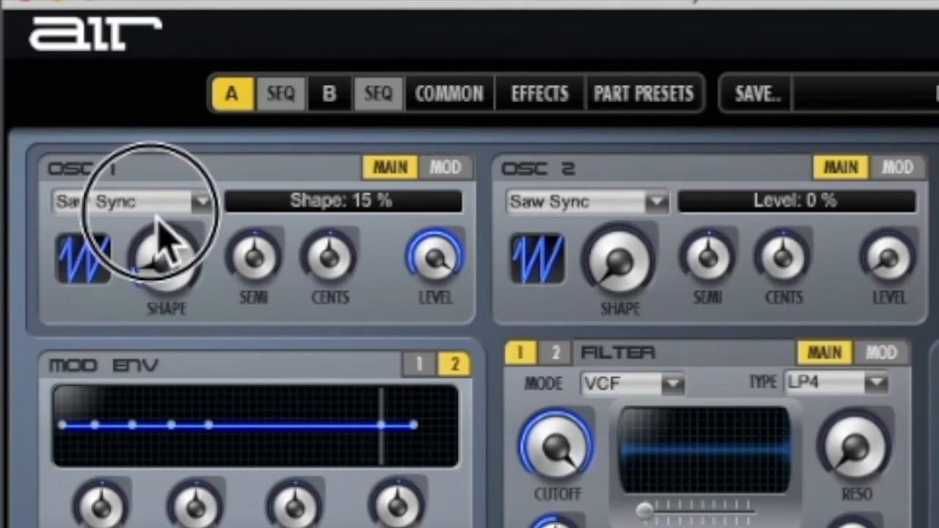
Sweep oscillator 1's Semi down to -24 and back to +0, and vary its Cents before returning it to 0
left_click_drag(246, 276, 254, 271)
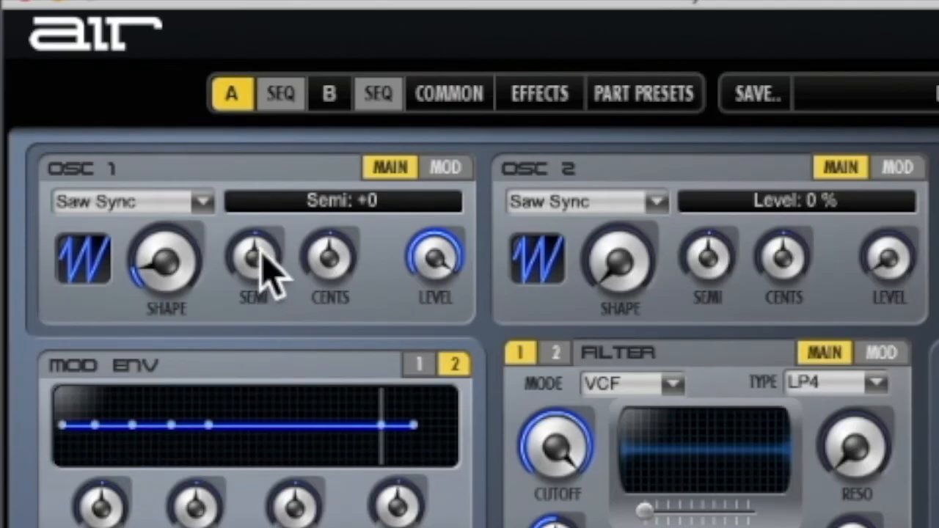
left_click_drag(262, 253, 272, 433)
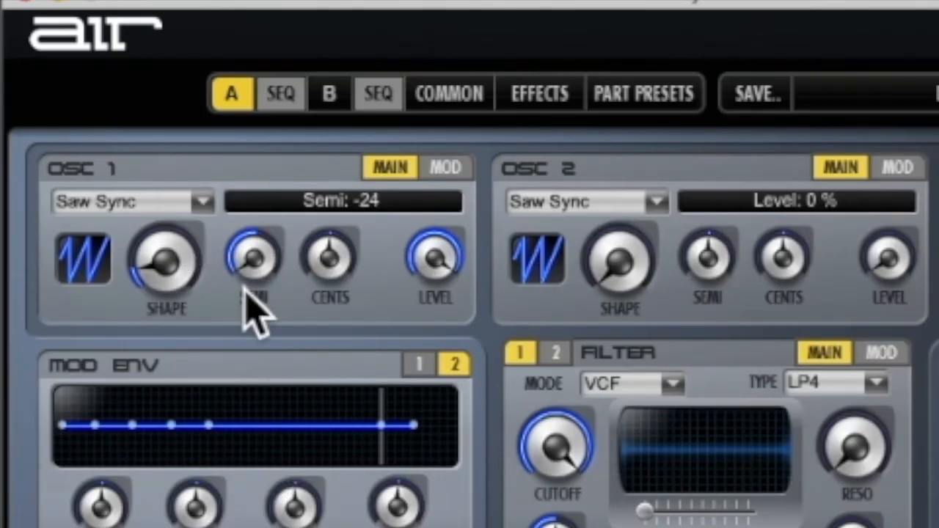
left_click_drag(248, 290, 244, 105)
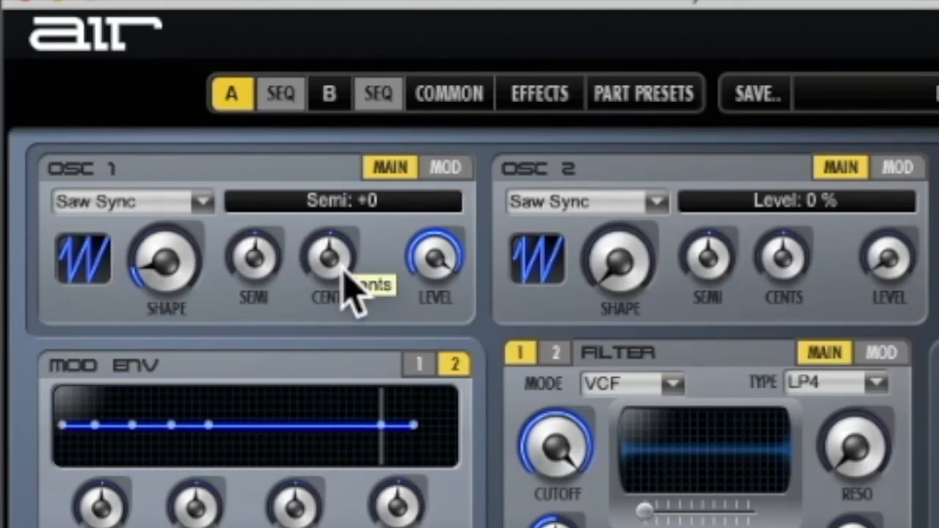
left_click_drag(344, 280, 321, 277)
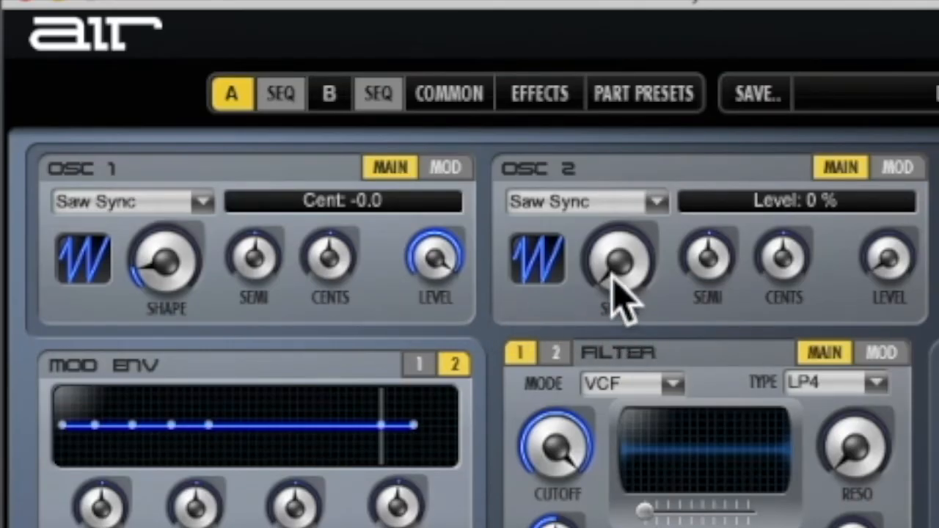
Raise oscillator 2's level to 100 % and choose the Squ Sync waveform with Shape at 20 %
left_click_drag(889, 262, 891, 68)
left_click(665, 205)
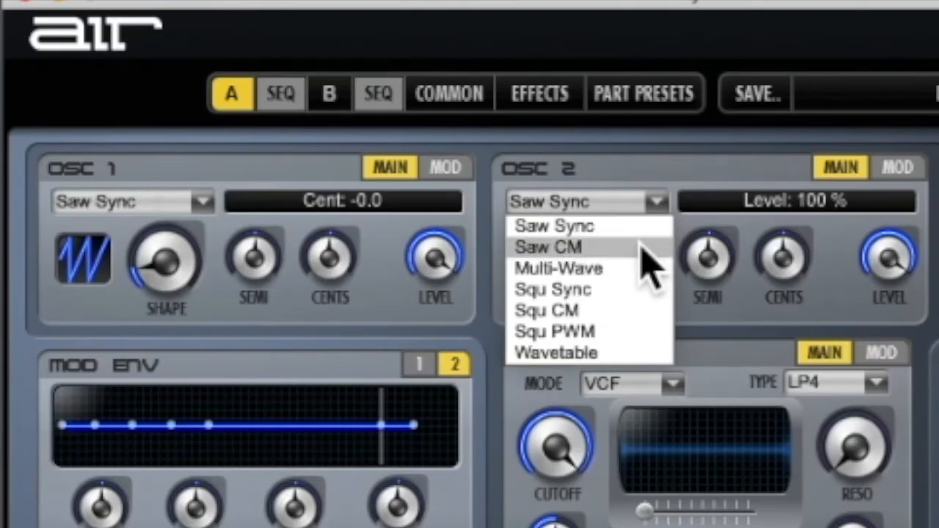
left_click(619, 295)
left_click_drag(614, 294, 616, 234)
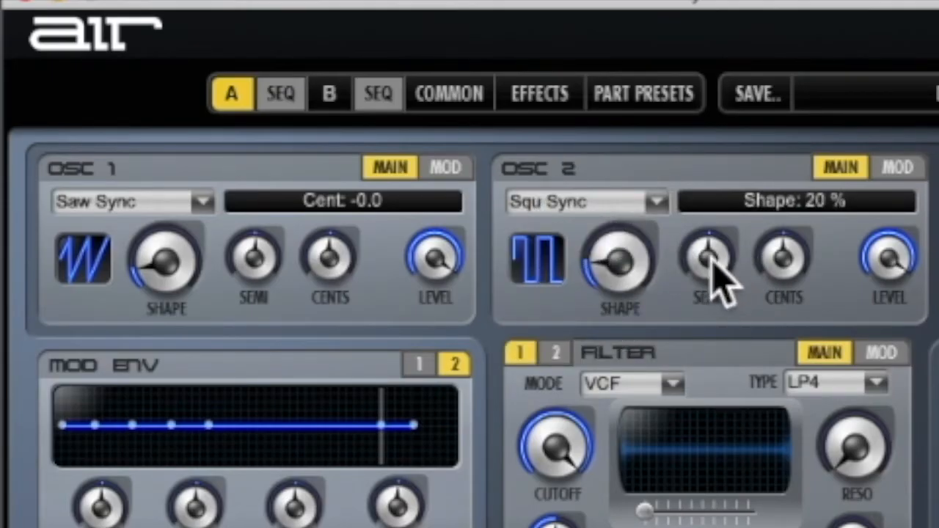
Tune oscillator 2 to Semi -12 and Cents +4.5, and set its level to 55 %
left_click_drag(719, 283, 703, 353)
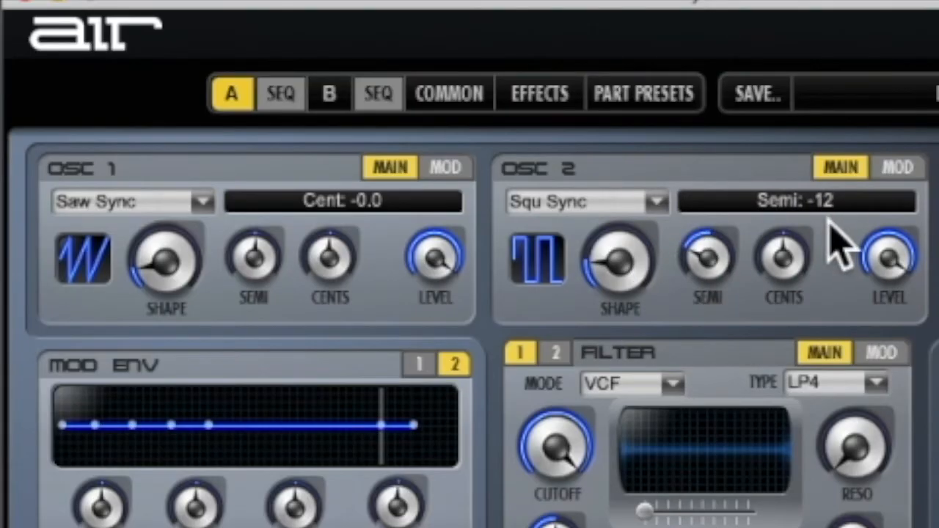
left_click(780, 263)
left_click_drag(779, 251, 774, 211)
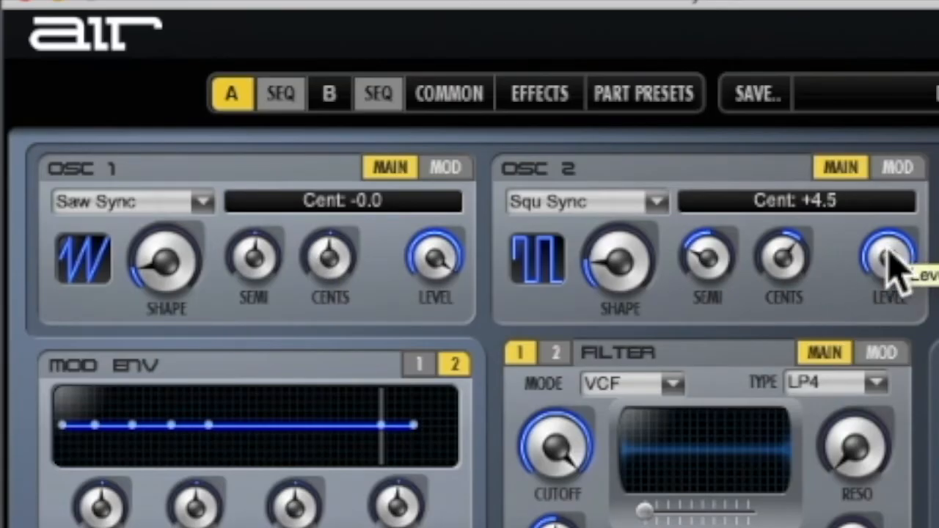
left_click_drag(890, 264, 886, 422)
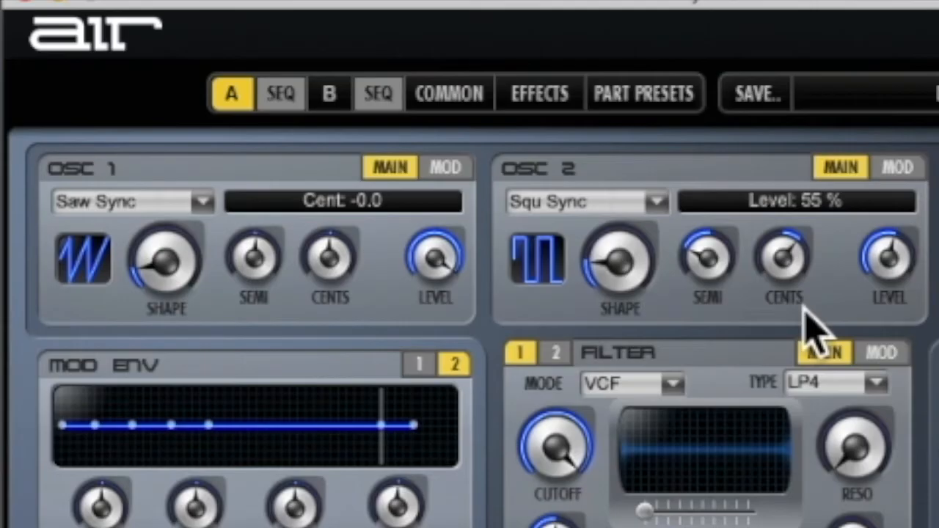
View the modulation settings of oscillators 1 and 2, and return both to their main controls
left_click(453, 172)
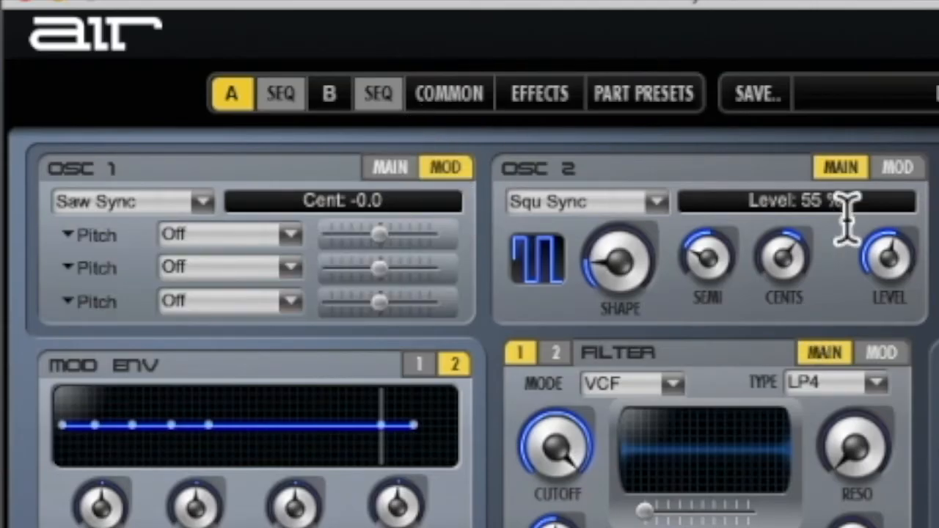
left_click(907, 170)
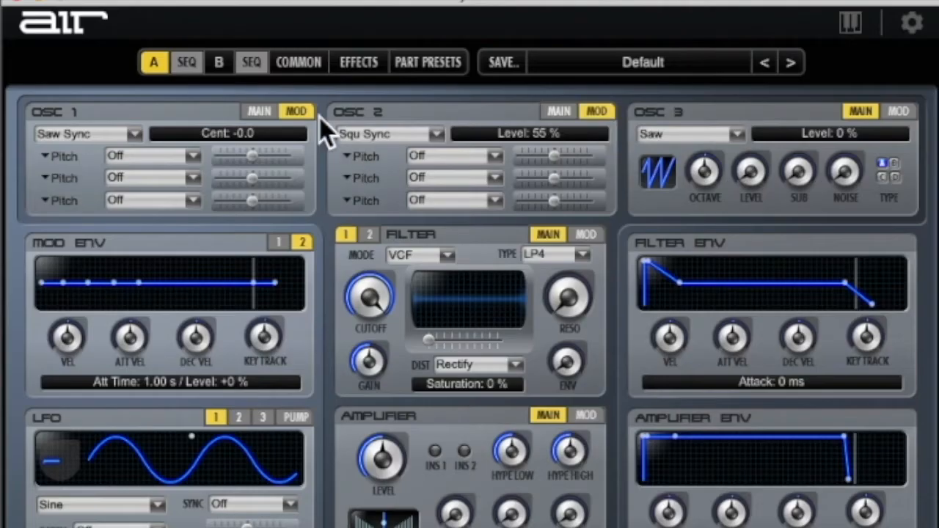
left_click(254, 114)
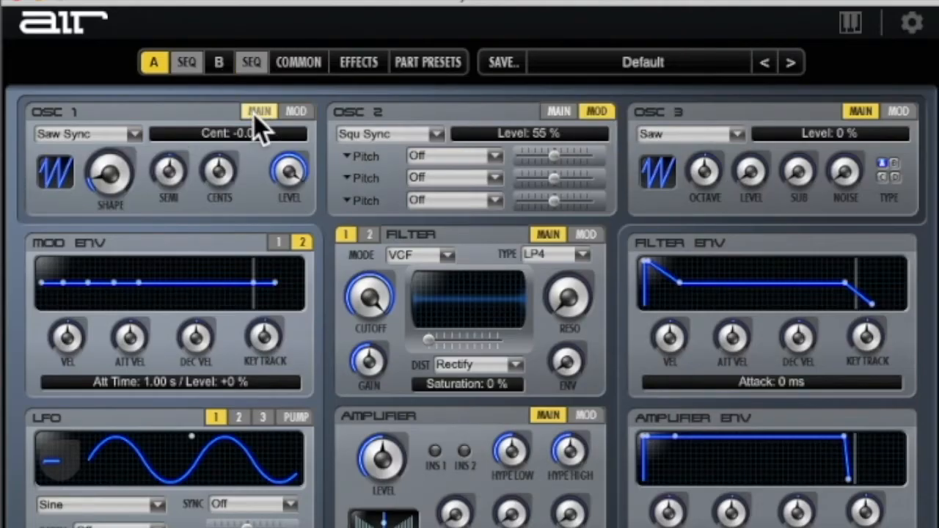
left_click(570, 116)
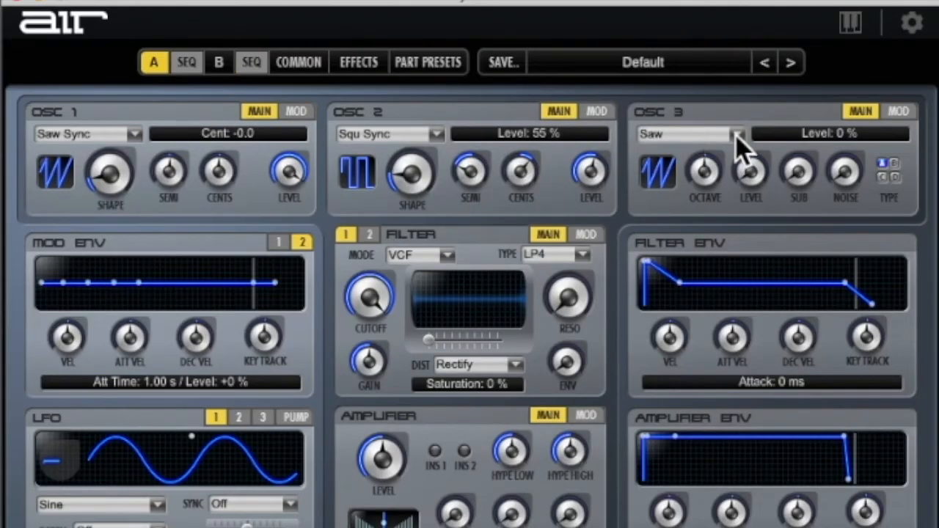
Lower the levels of oscillators 1 and 2 to 0 %
left_click_drag(594, 163, 595, 412)
left_click_drag(294, 165, 295, 411)
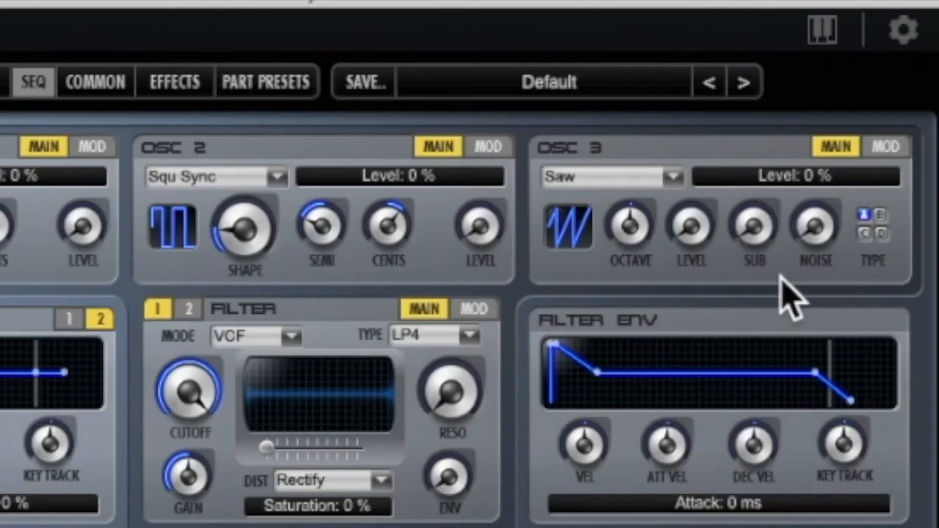
Set oscillator 3's level to 60 %, its octave to +0 and its sub level to 36 %
left_click_drag(700, 260, 699, 69)
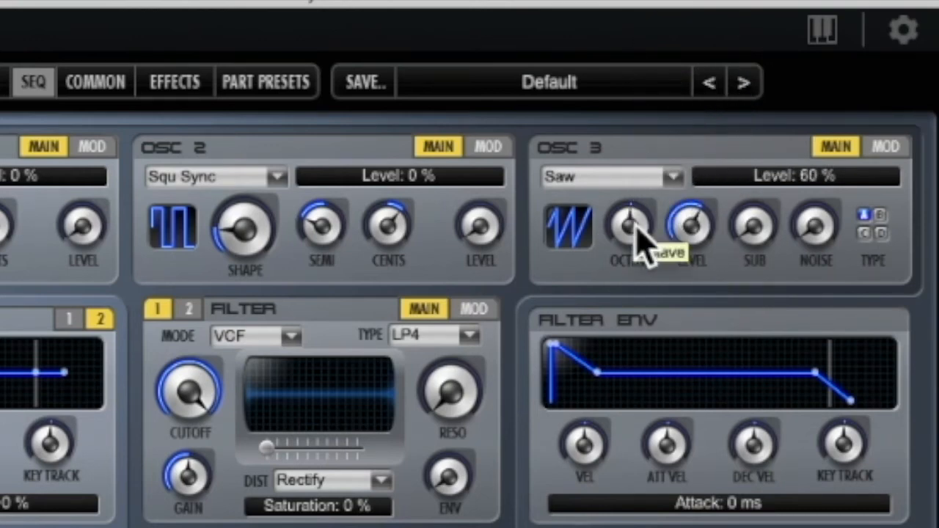
mouse_move(637, 224)
left_mouse_down()
mouse_move(623, 251)
mouse_move(618, 340)
mouse_move(625, 224)
left_mouse_up()
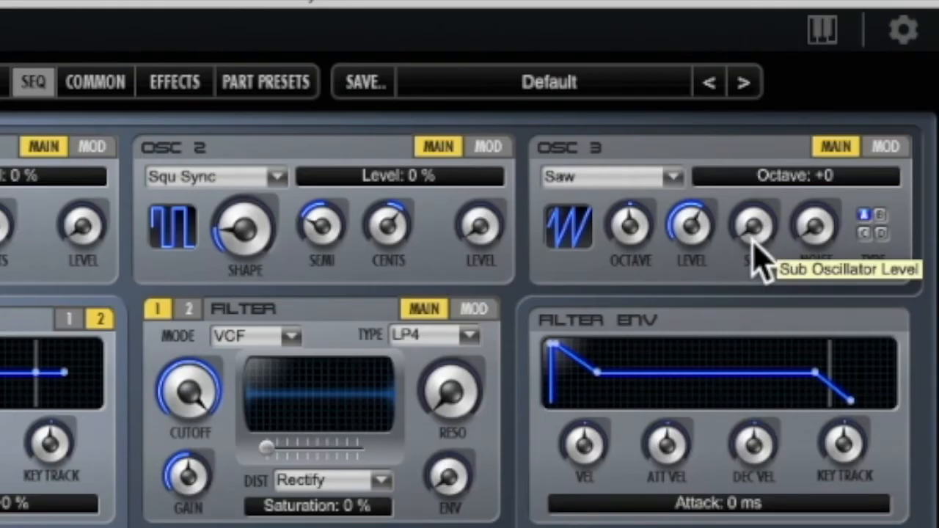
left_click_drag(758, 257, 755, 154)
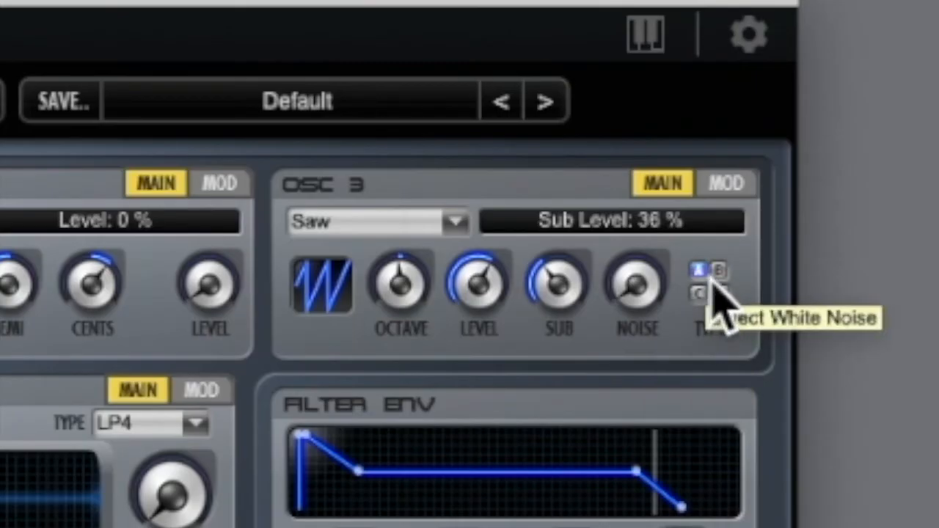
Cycle oscillator 3's noise color through White, Blue, Mod and Crackle, and lower its noise level to 0 %
left_click(699, 270)
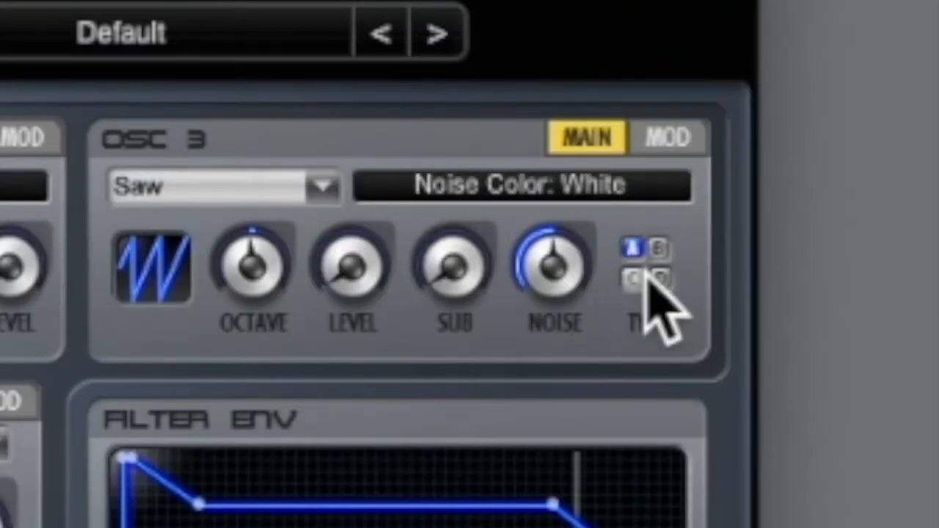
left_click(661, 251)
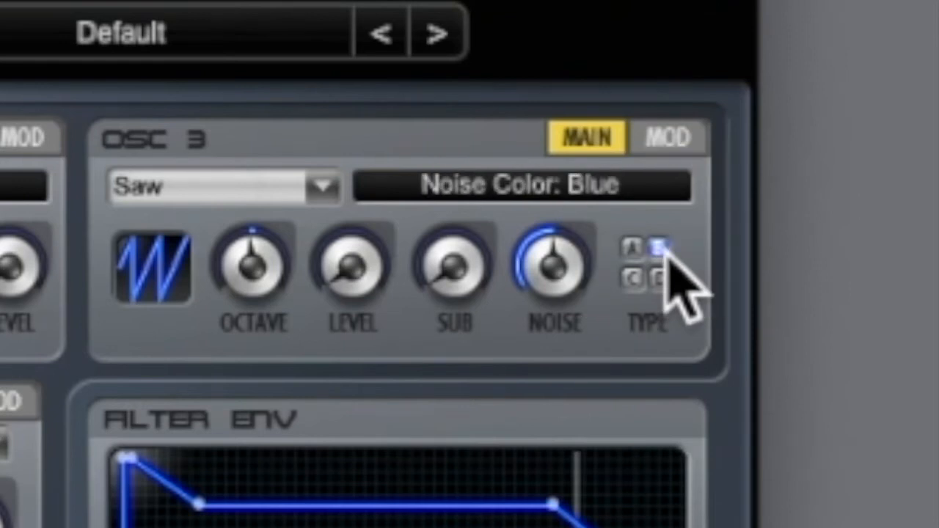
left_click(634, 279)
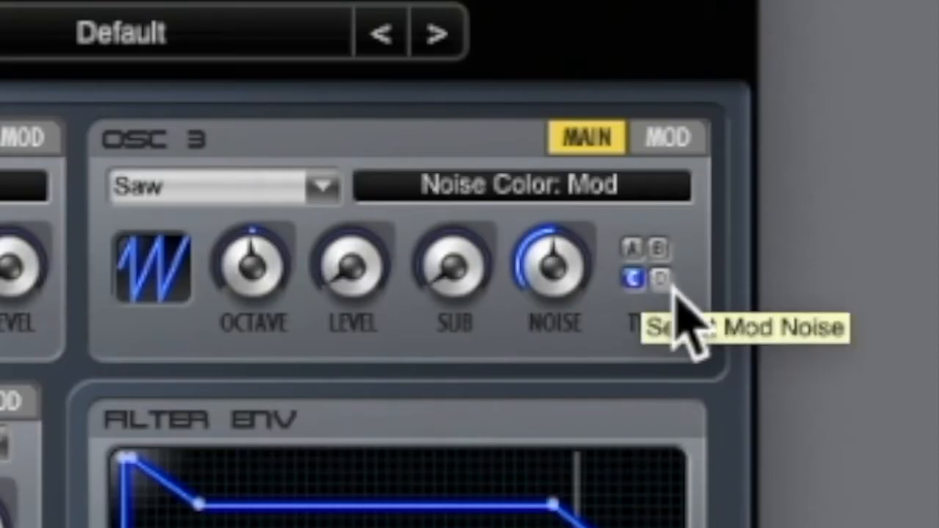
left_click(661, 278)
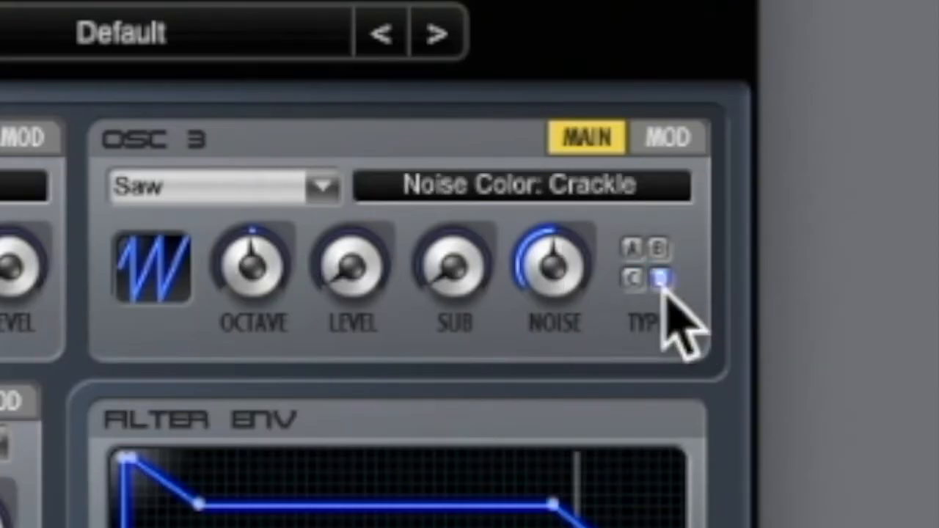
left_click_drag(558, 268, 513, 521)
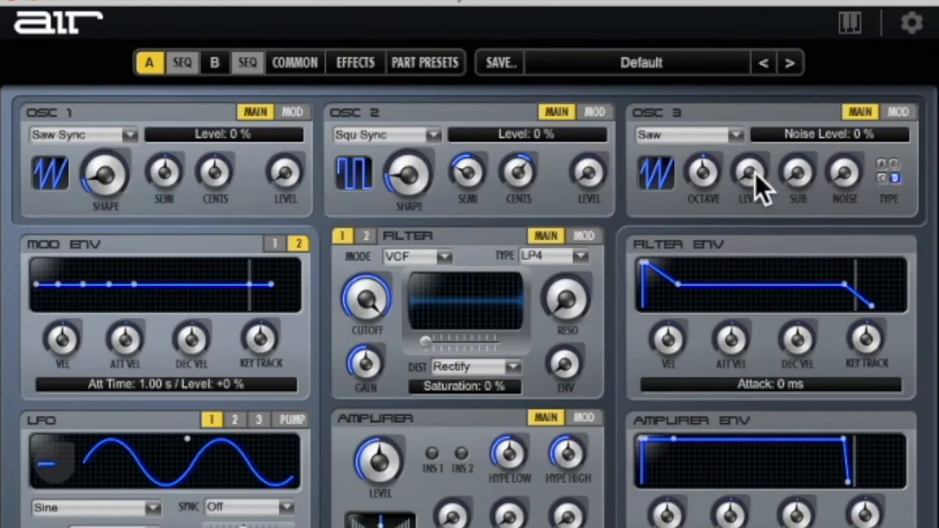
Raise the levels of oscillator 3 to 31 %, oscillator 2 to 27 % and oscillator 1 to 25 %
left_click_drag(753, 171, 752, 129)
left_click_drag(582, 169, 582, 126)
left_click_drag(282, 168, 285, 123)
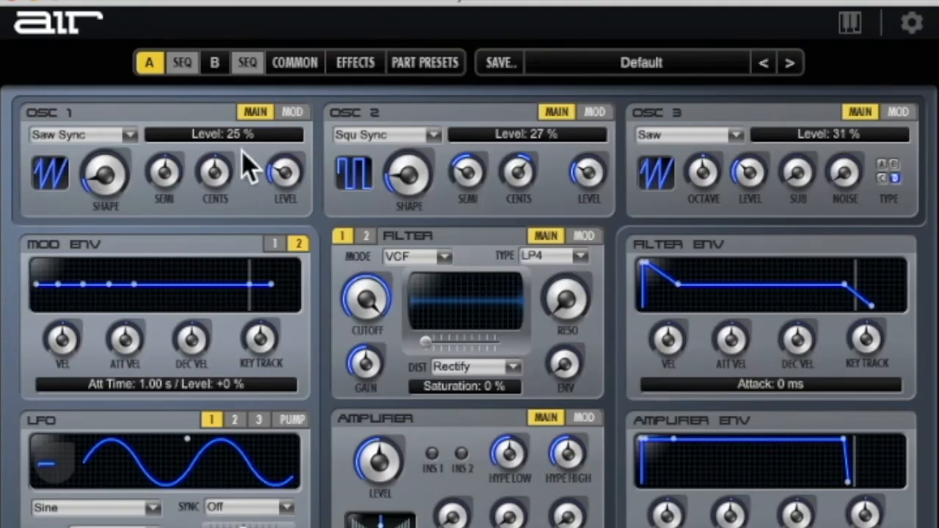
Show the modulation settings of all three oscillators
left_click(304, 115)
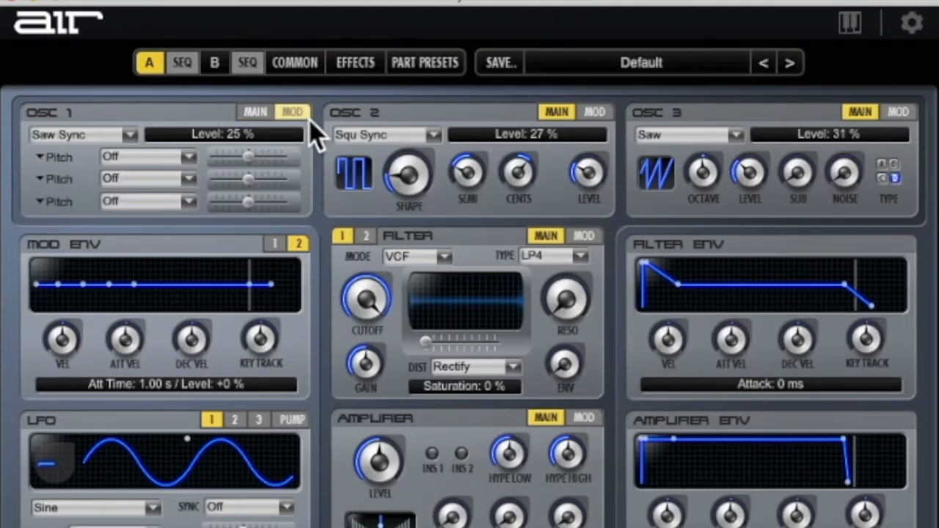
left_click(603, 115)
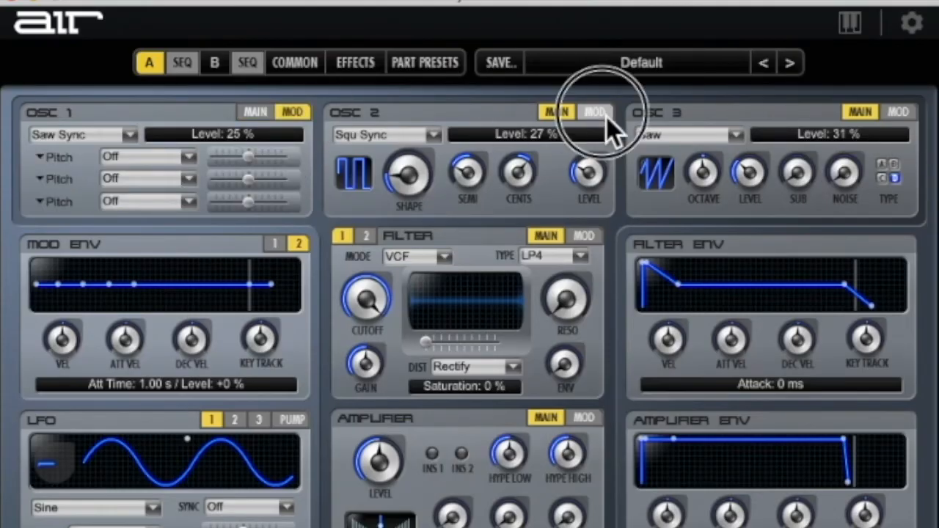
left_click(906, 119)
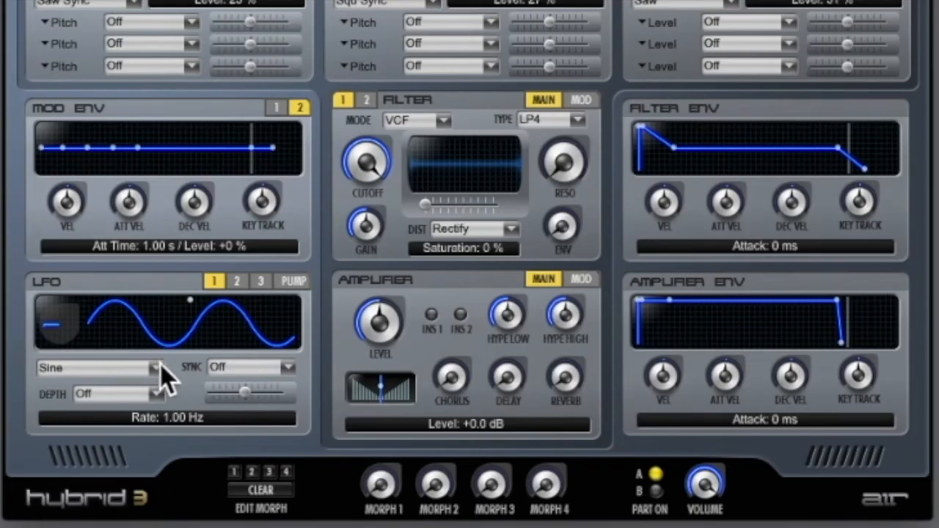
Cycle LFO 1's waveform through Triangle, Sawtooth, Square and S&H
left_click(157, 367)
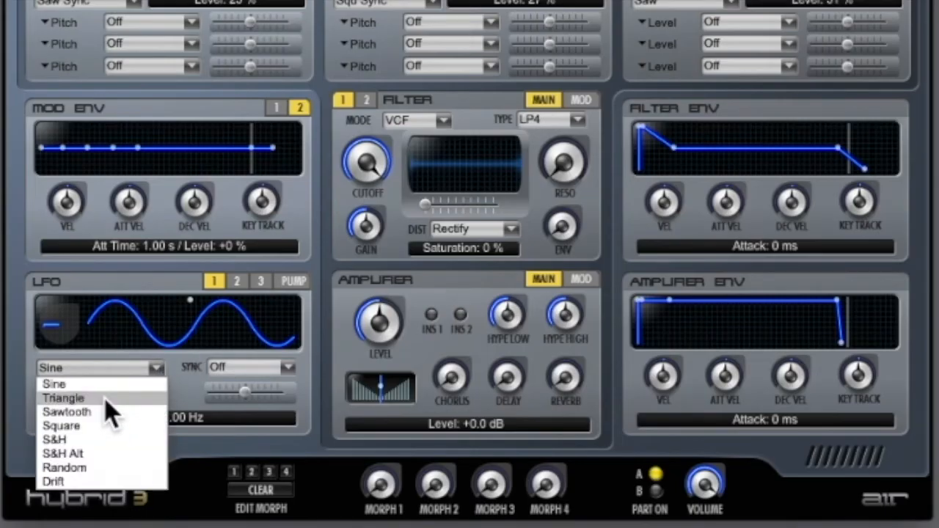
left_click(107, 401)
left_click(163, 370)
left_click(127, 413)
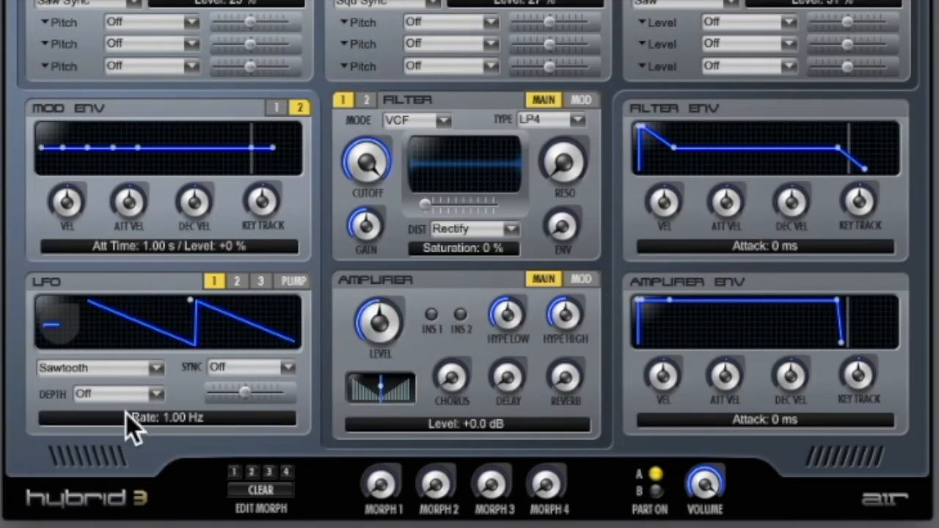
left_click(162, 369)
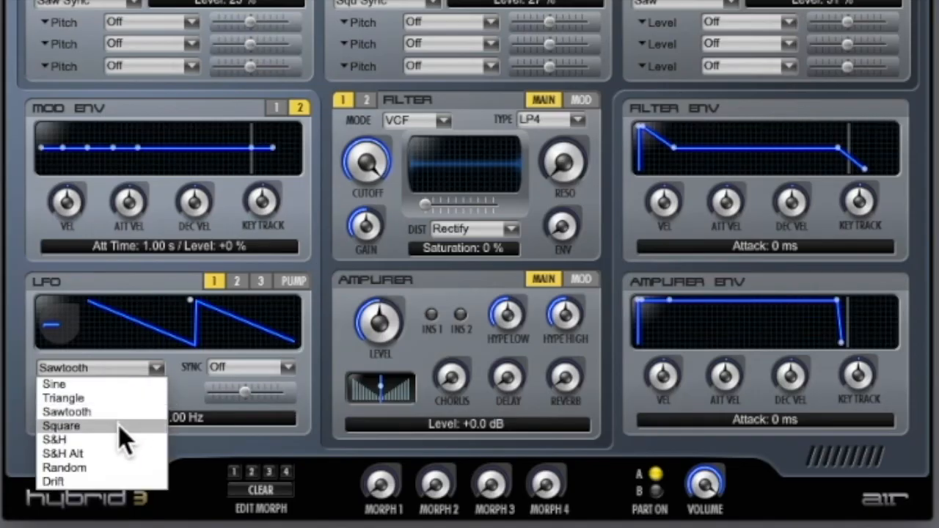
left_click(121, 431)
left_click(157, 369)
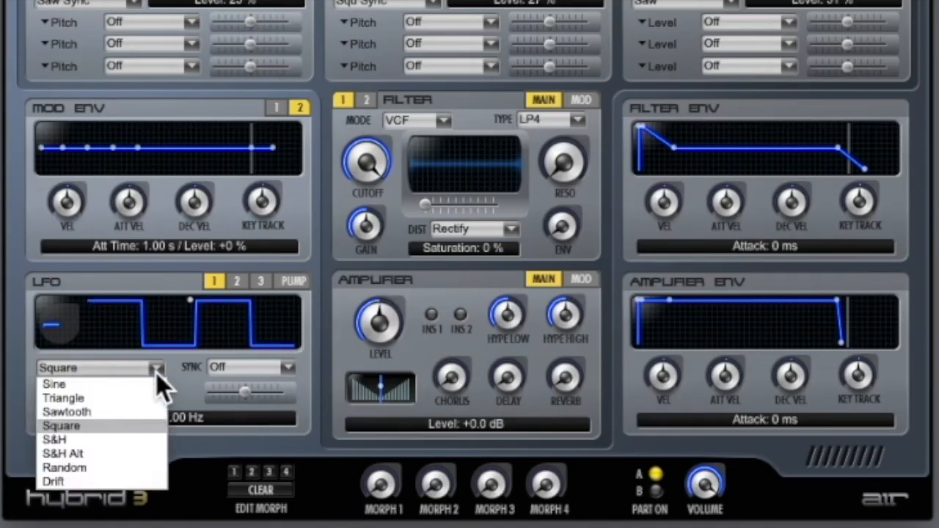
left_click(91, 440)
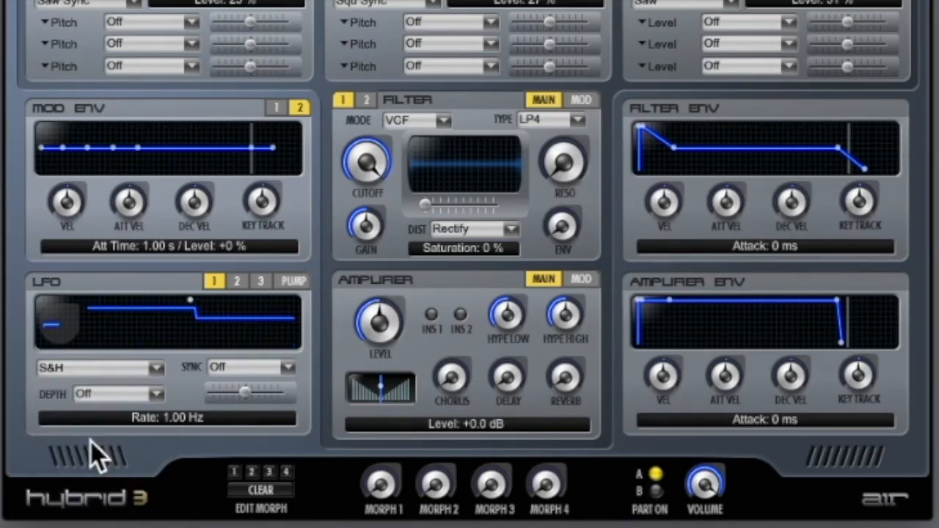
Set LFO 1's waveform to S&H Alt and speed its rate up to 13.76 Hz
left_click(158, 371)
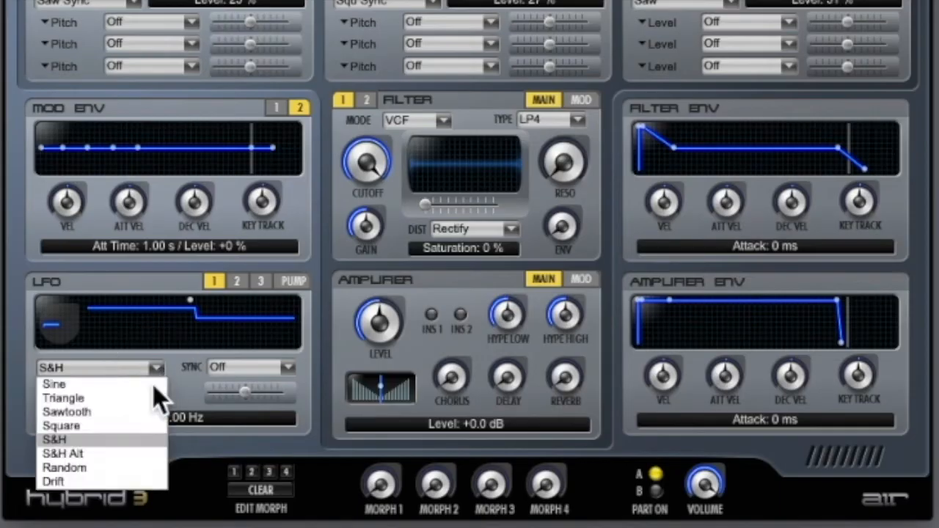
left_click(104, 455)
left_click_drag(191, 300, 111, 298)
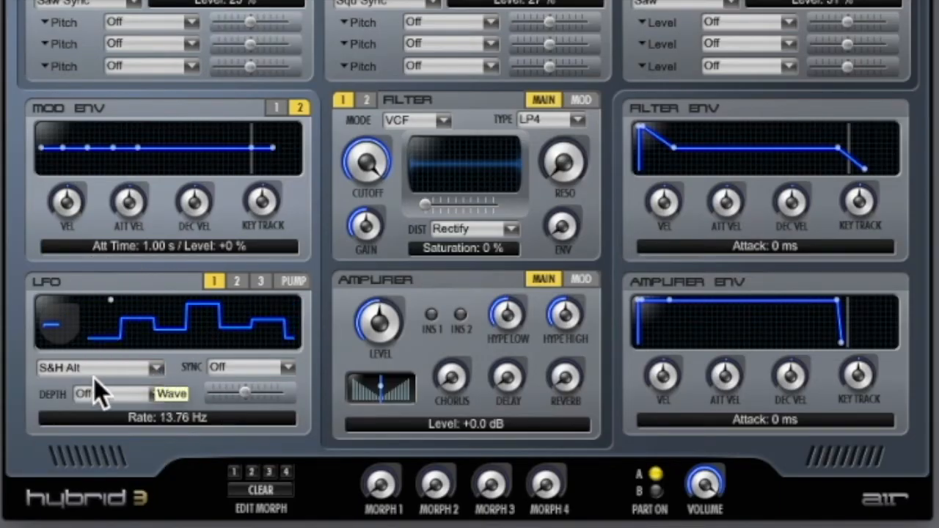
Try the Random and Drift waveforms on LFO 1, and return it to Sine
left_click(157, 368)
left_click(128, 466)
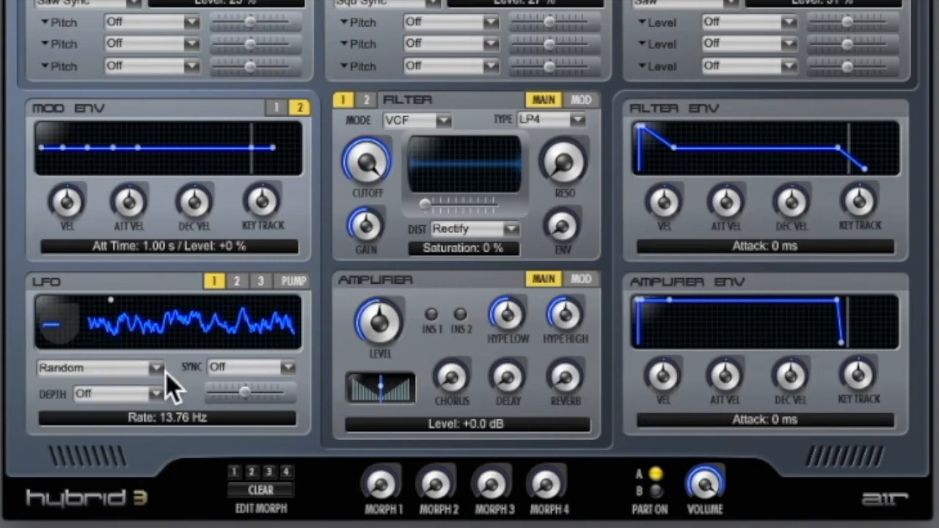
left_click(164, 371)
left_click(127, 485)
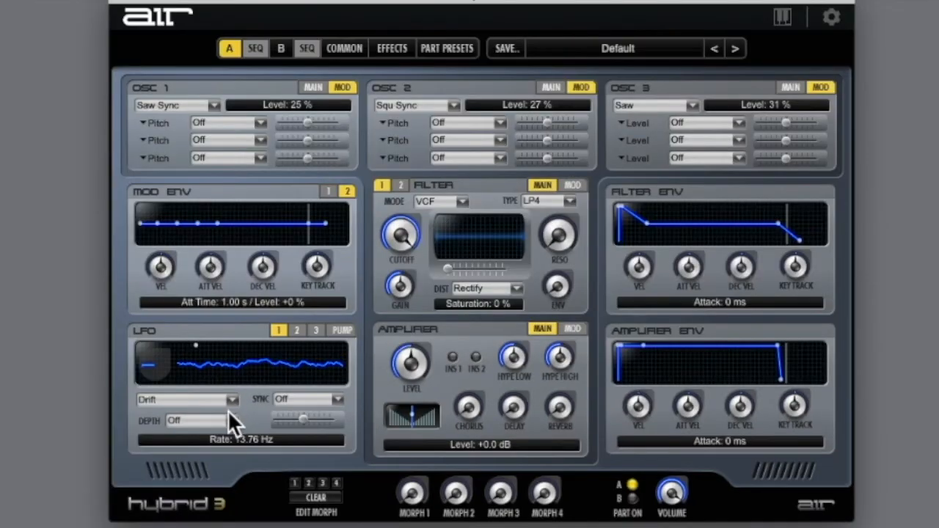
left_click(157, 369)
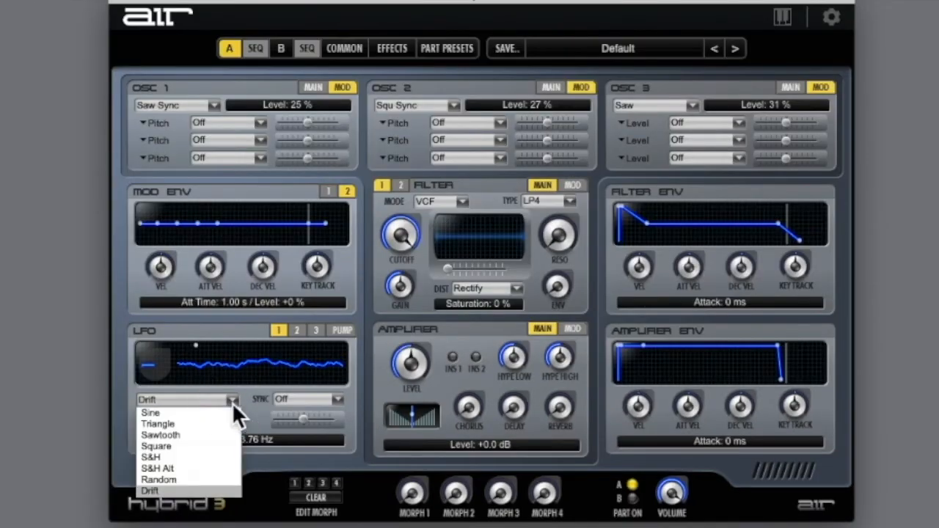
left_click(209, 411)
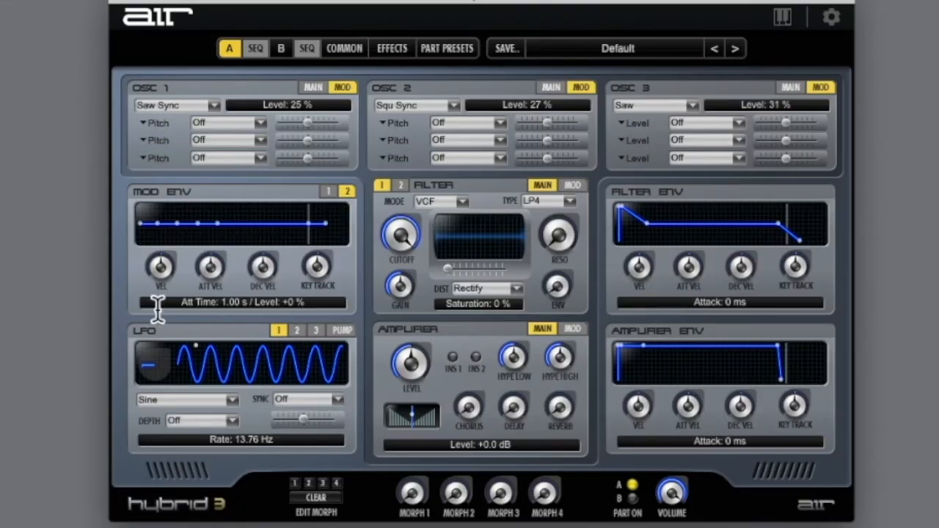
Look through the modulation destinations available for oscillators 1 and 3, leaving the assignments as they are
left_click(147, 122)
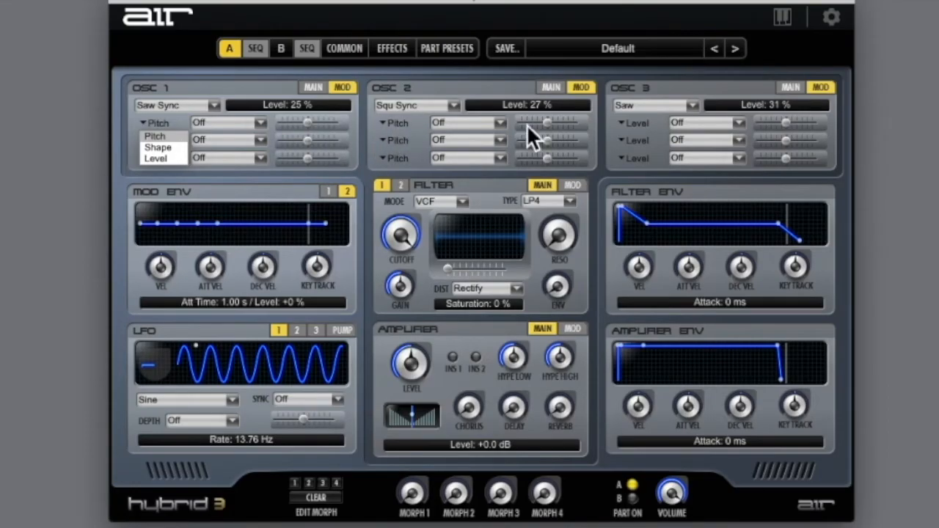
left_click(627, 124)
left_click(628, 124)
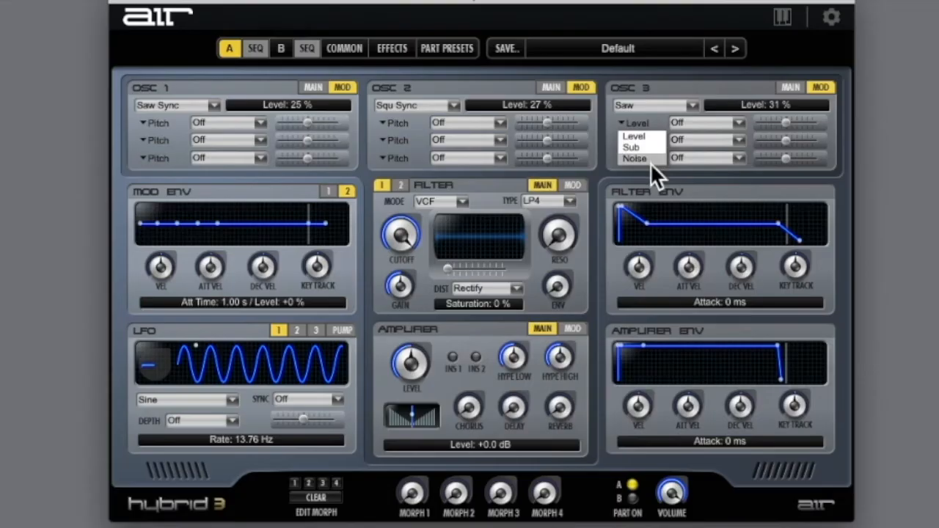
left_click(610, 119)
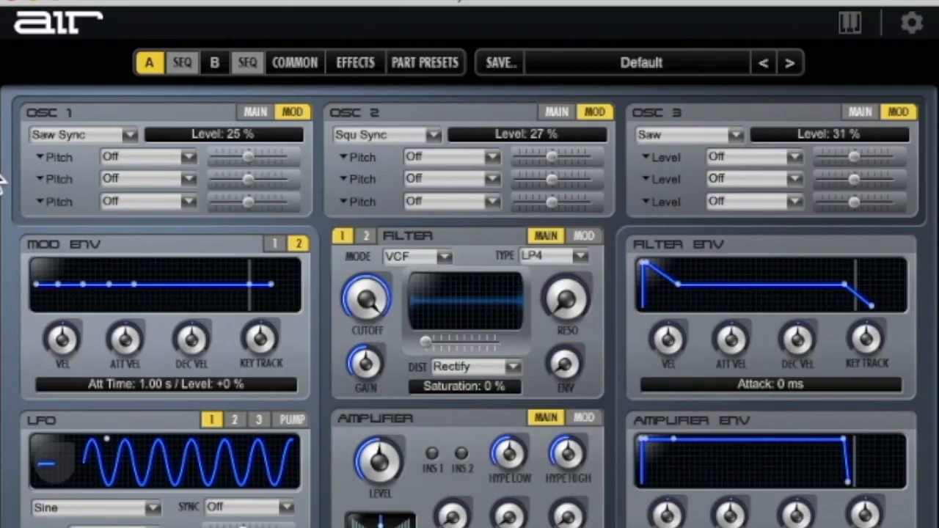
left_click(46, 163)
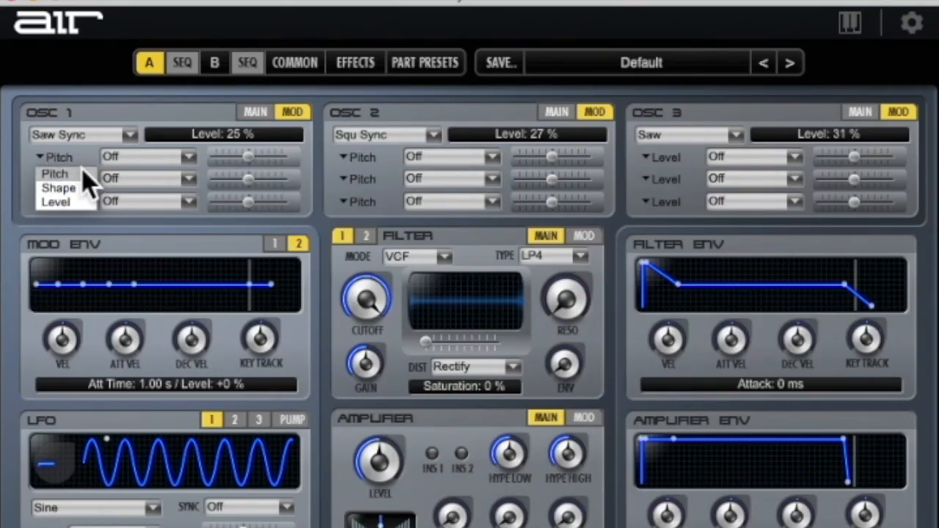
left_click(128, 175)
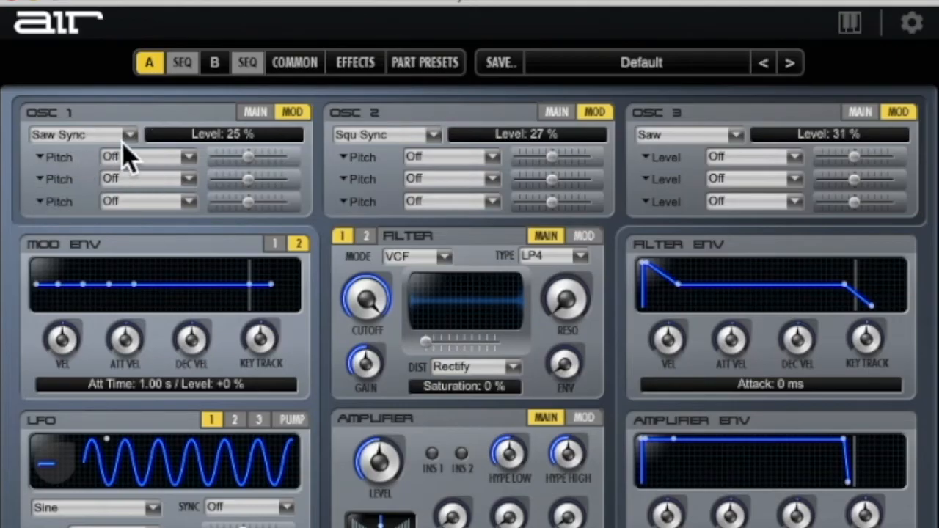
Assign LFO1 as oscillator 1's first pitch modulation source and slow LFO 1's rate to 1.64 Hz
left_click(189, 159)
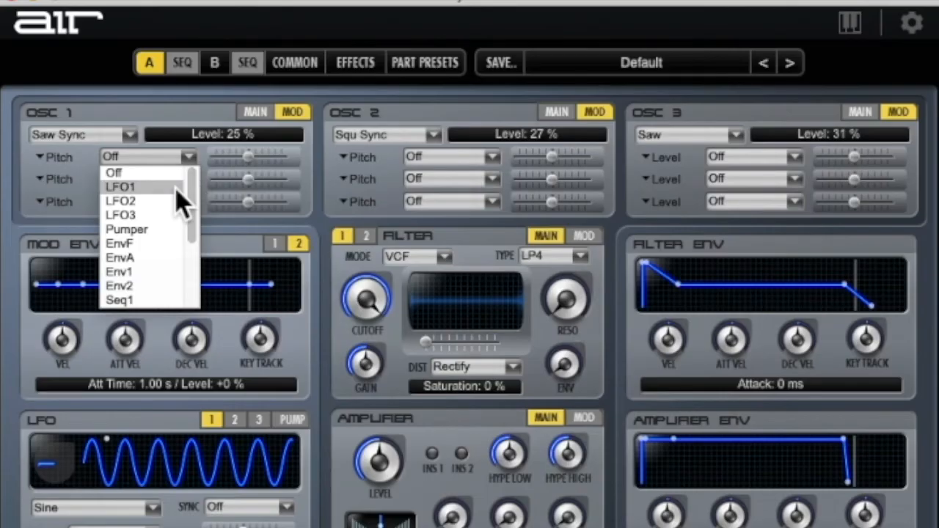
left_click(176, 188)
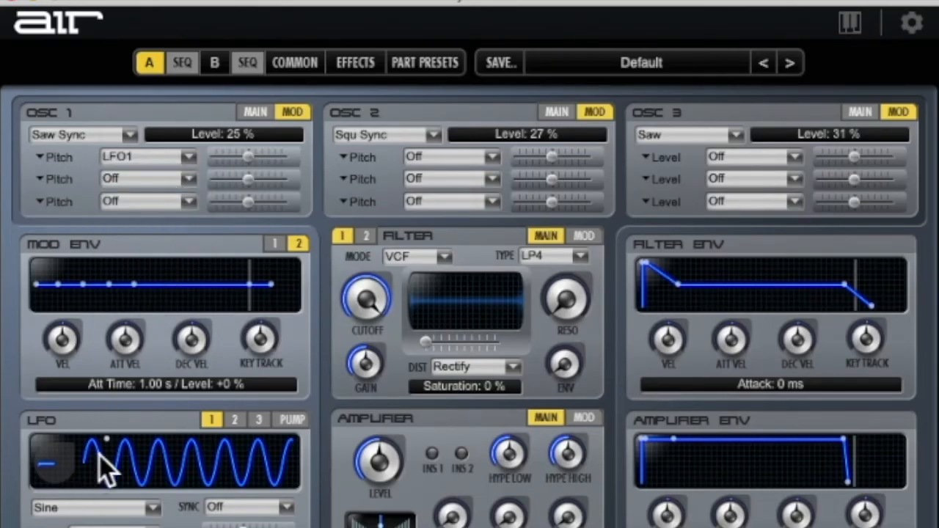
left_click_drag(110, 448, 176, 450)
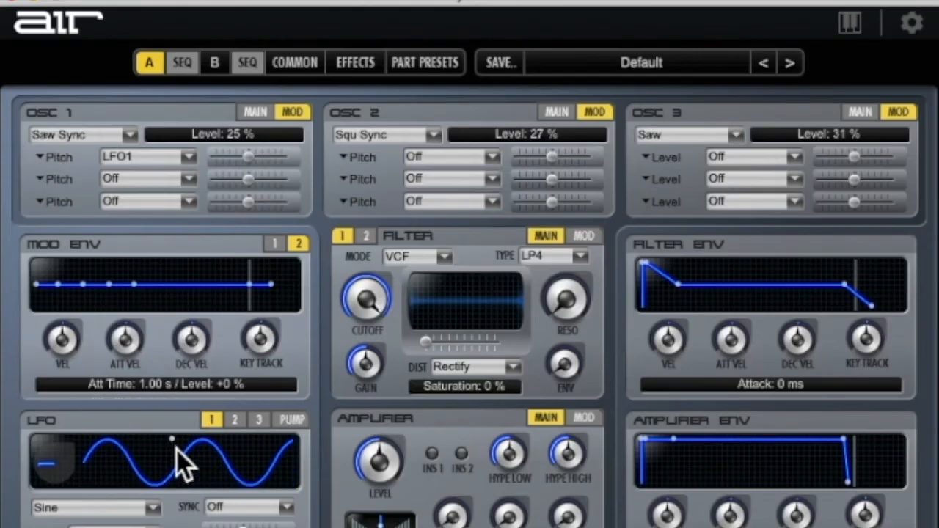
Set the LFO1 modulation amount on oscillator 1's pitch to +25.0 %
left_click(252, 163)
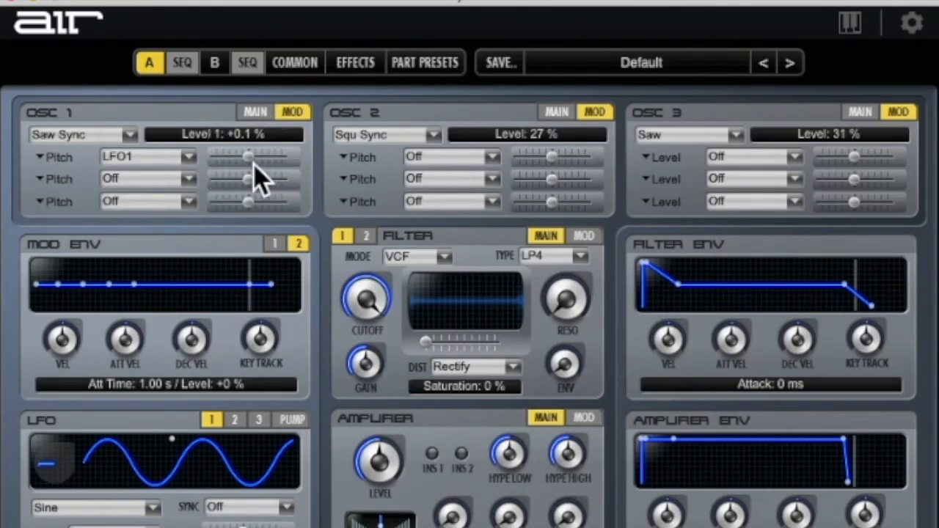
left_click_drag(254, 164, 272, 167)
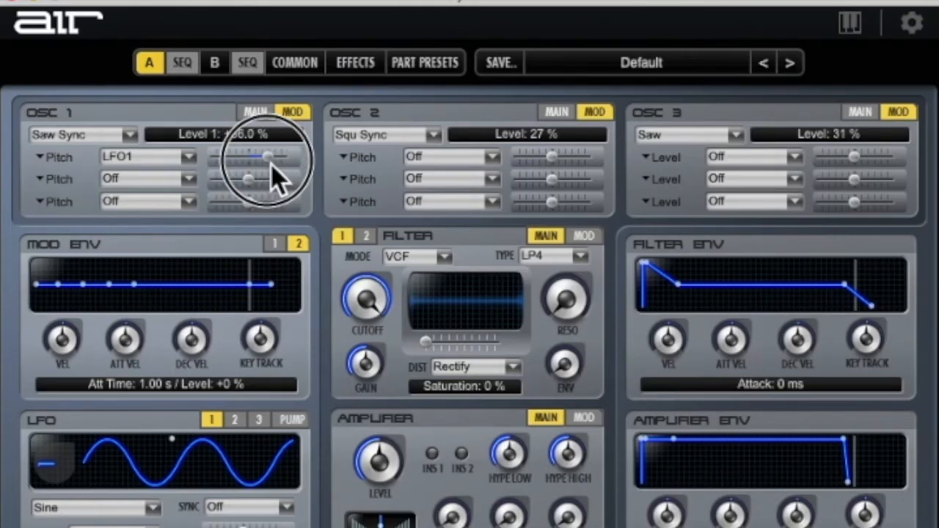
left_click_drag(272, 167, 269, 167)
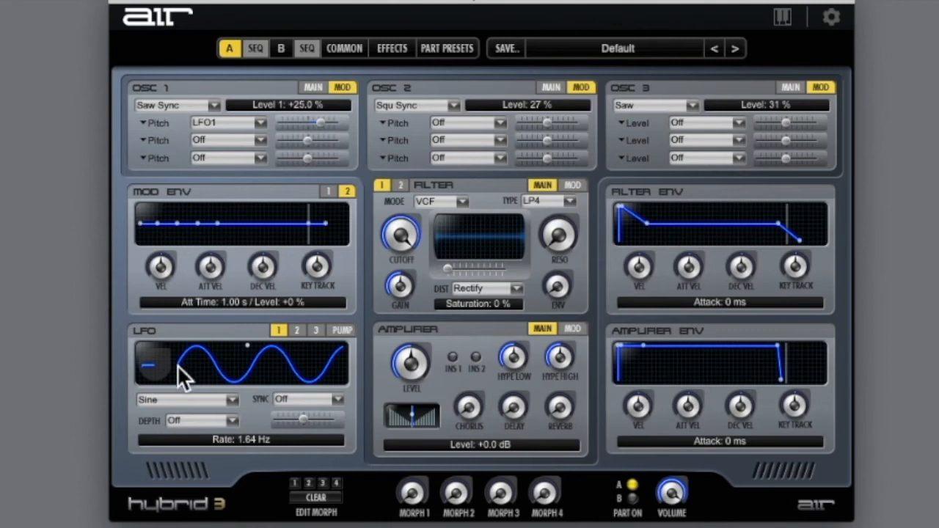
Change LFO 1's waveform to Random and reduce its modulation amount on oscillator 1's pitch to +21.8 %
left_click(190, 399)
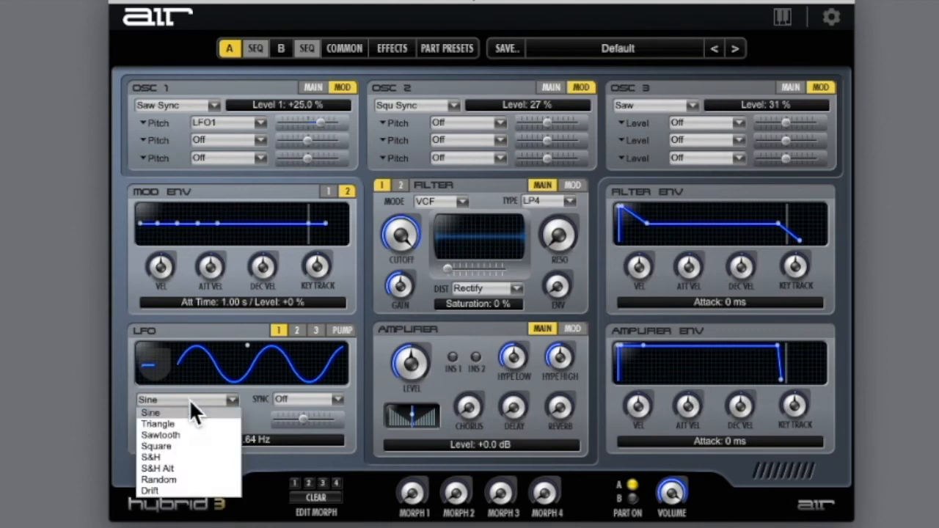
left_click(181, 479)
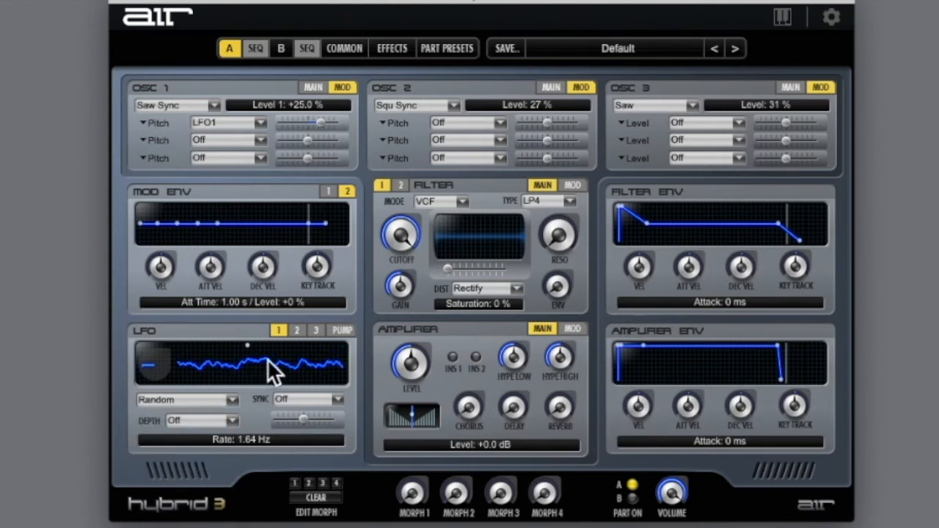
left_click_drag(327, 125, 323, 127)
View the LFO 2, LFO 3 and Pump settings, and browse the modulation sources for oscillator 1's pitch
left_click(298, 332)
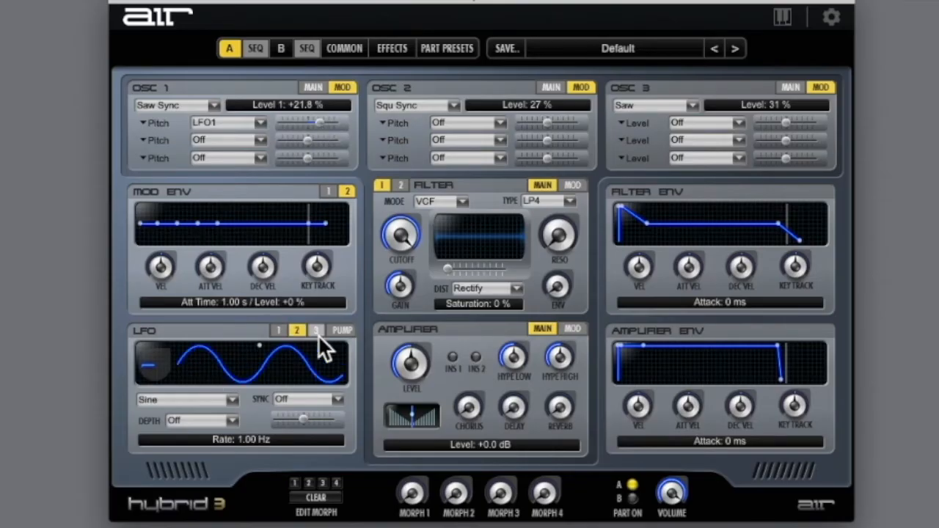
left_click(316, 332)
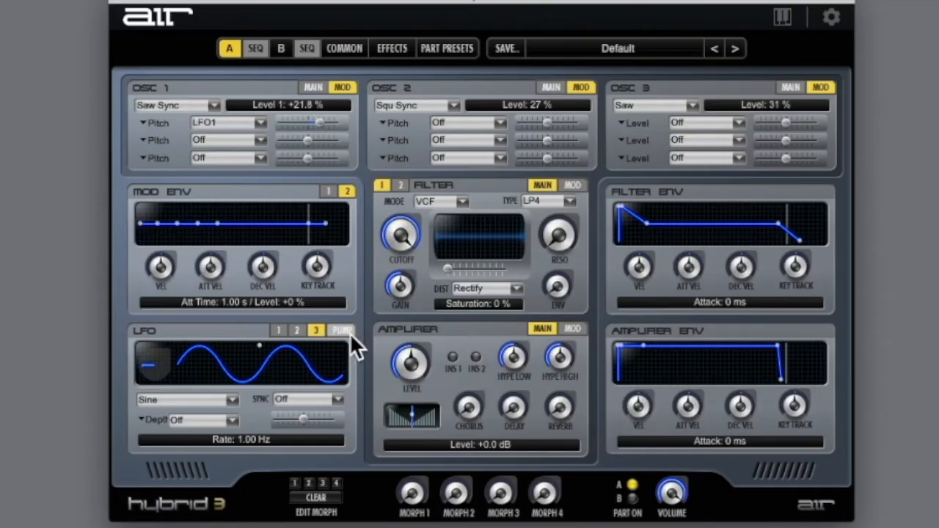
left_click(342, 332)
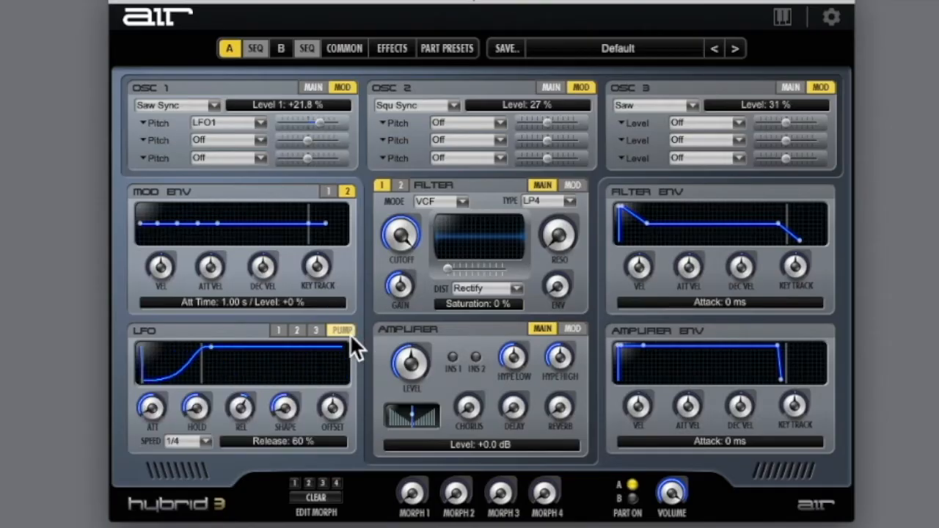
left_click(232, 123)
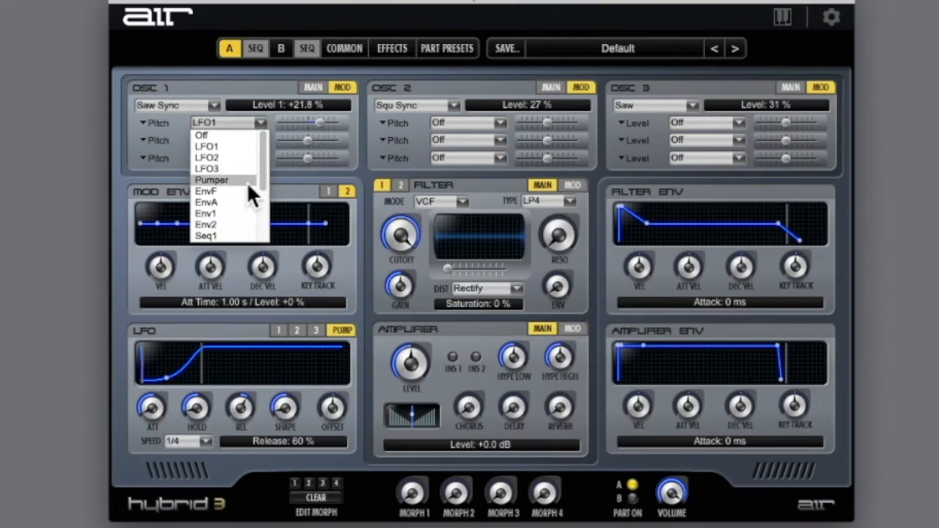
left_click_drag(267, 179, 262, 235)
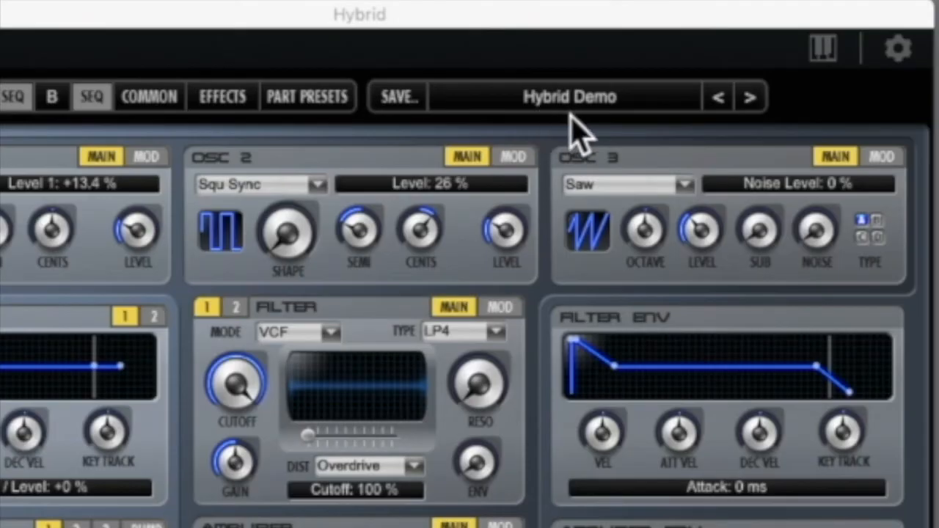
Save the patch as Hybrid Demo.tfx in the User presets folder, replacing the existing file
left_click(401, 107)
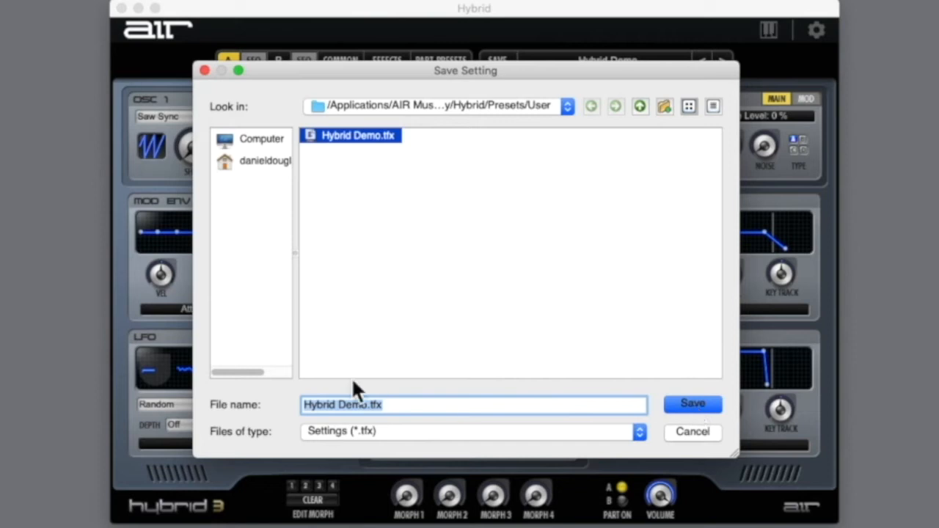
left_click(690, 408)
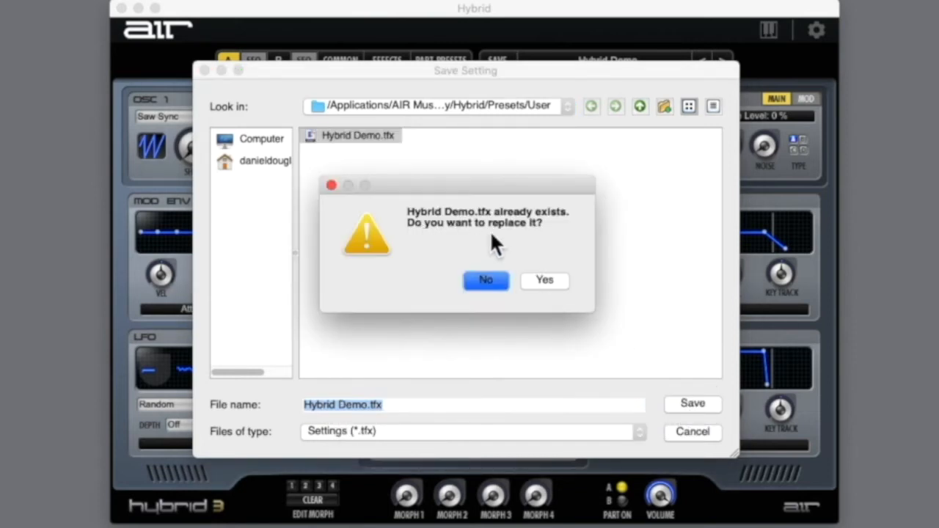
left_click(559, 280)
left_click(602, 300)
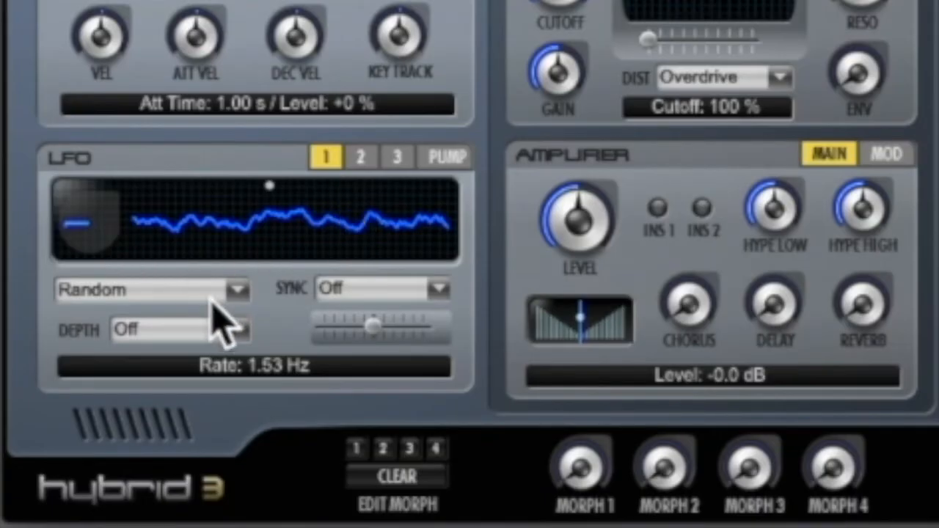
Change LFO 1's waveform to Sine and assign Env1 as oscillator 1's pitch modulation source with an amount of +75.1 %
left_click(237, 291)
left_click(210, 314)
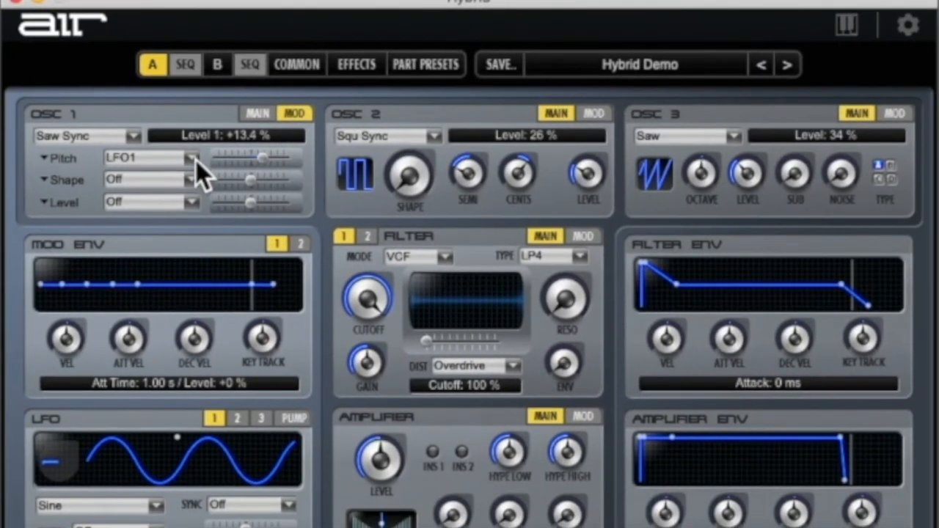
left_click(209, 175)
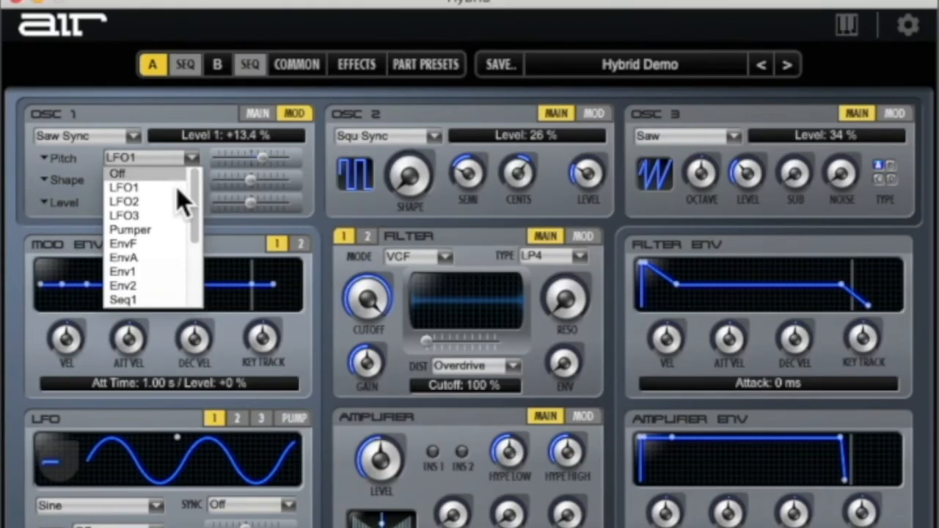
left_click(154, 273)
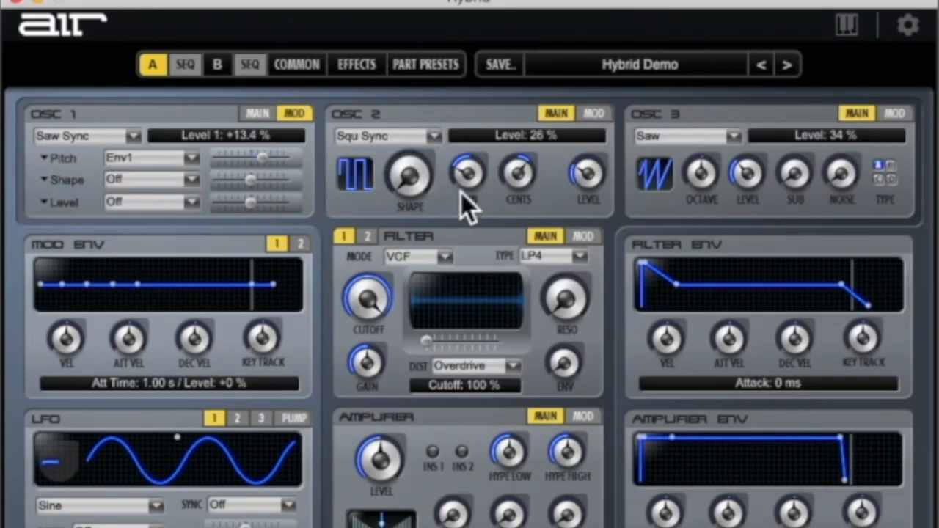
left_click_drag(263, 164, 282, 163)
Lower oscillator 2's level to 14 % and oscillator 3's level to 19 %
left_click_drag(582, 177, 586, 205)
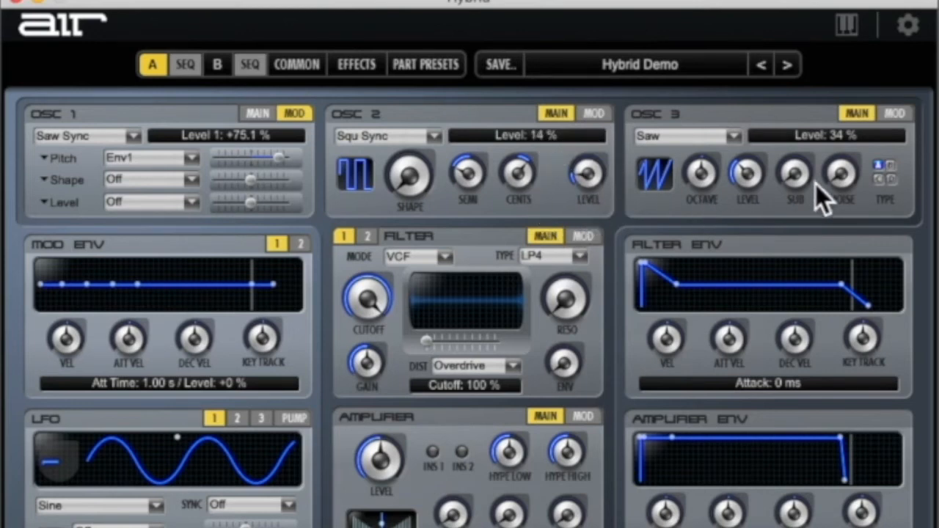
left_click(743, 175)
left_click_drag(742, 176, 740, 205)
Try a start time of 10.15 s on modulation envelope 1, and set it to 0 ms
left_click(65, 290)
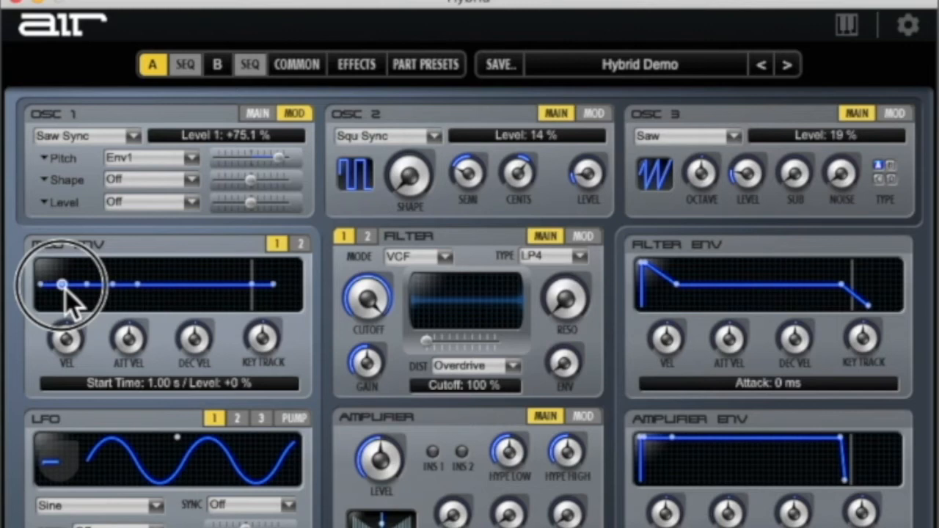
left_click_drag(65, 289, 91, 289)
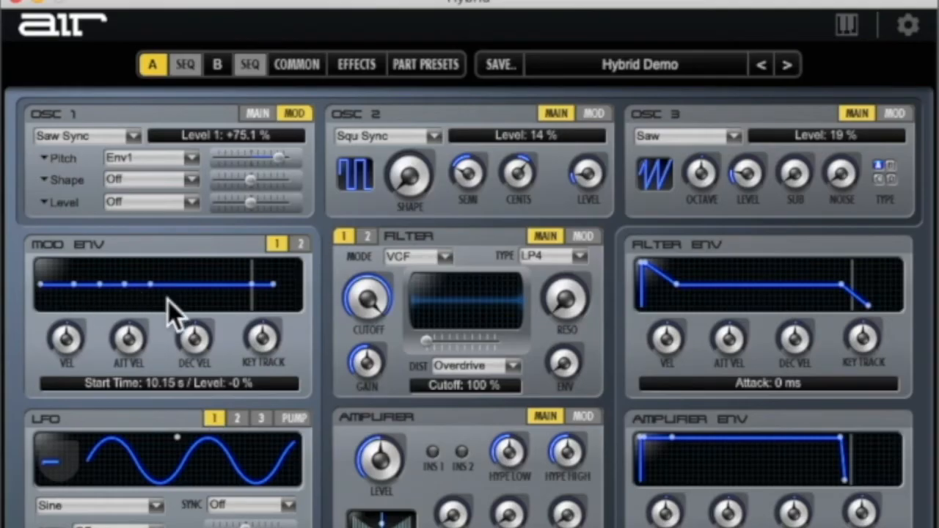
left_click(76, 287)
left_click_drag(78, 290, 47, 291)
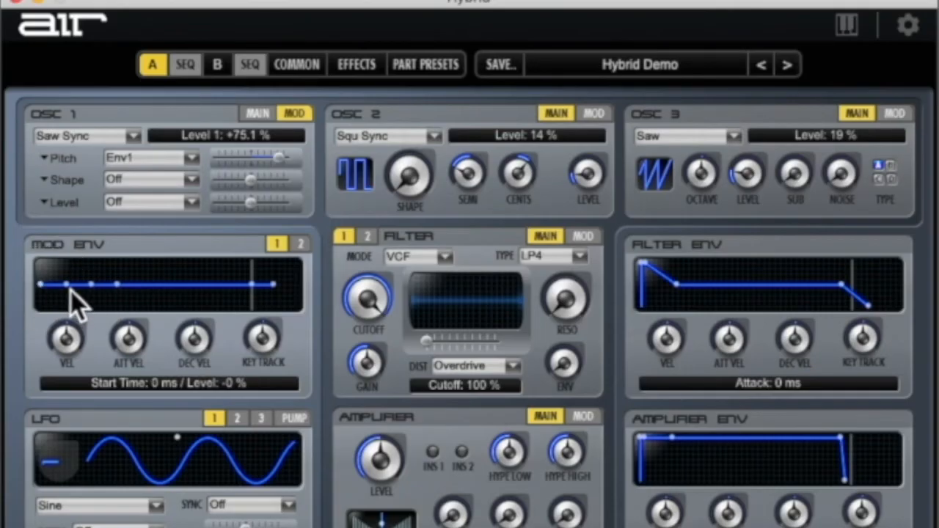
Shape modulation envelope 1 with a 190 ms attack at a level of -55 % and a first decay of 148 ms
left_click(71, 290)
left_click_drag(70, 289, 59, 301)
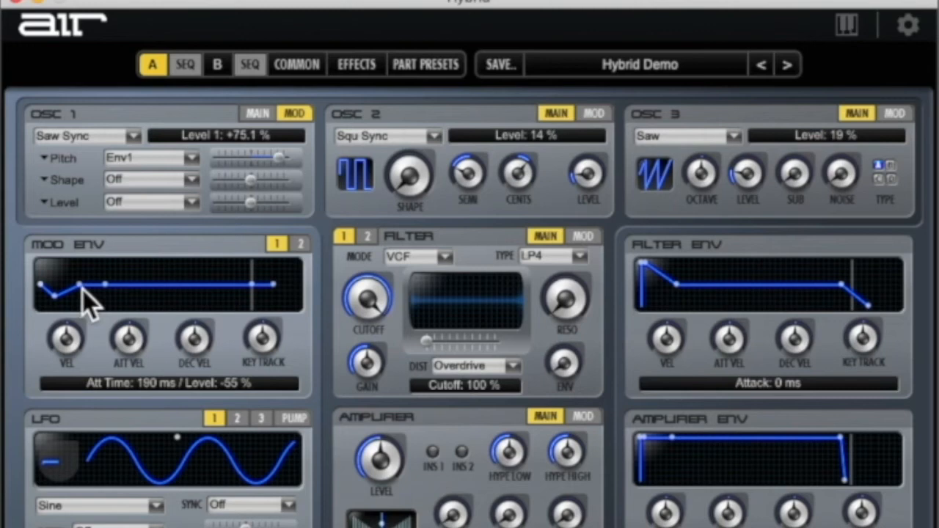
mouse_move(83, 290)
left_mouse_down()
mouse_move(57, 300)
mouse_move(65, 289)
left_mouse_up()
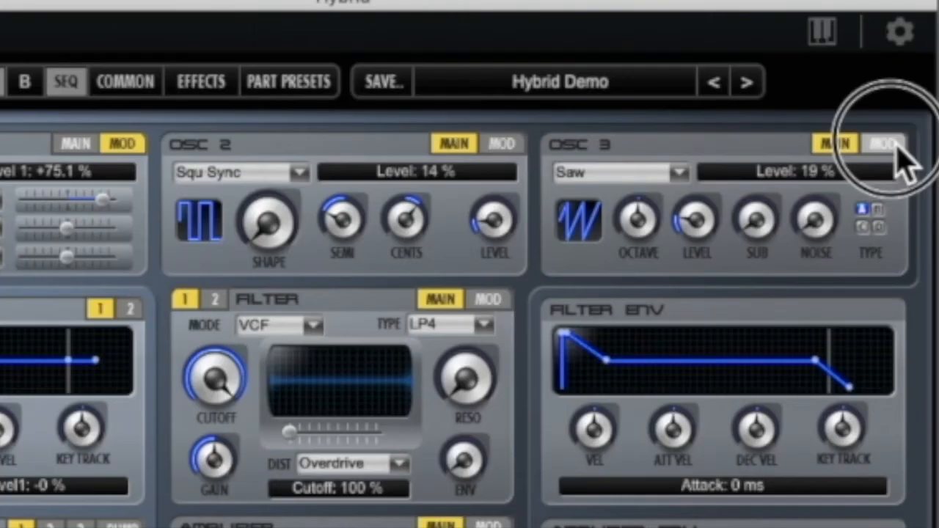
Return oscillators 1 and 3 to their main settings and set oscillator 3's sub level to 32 % and noise level to 9 %
left_click(894, 113)
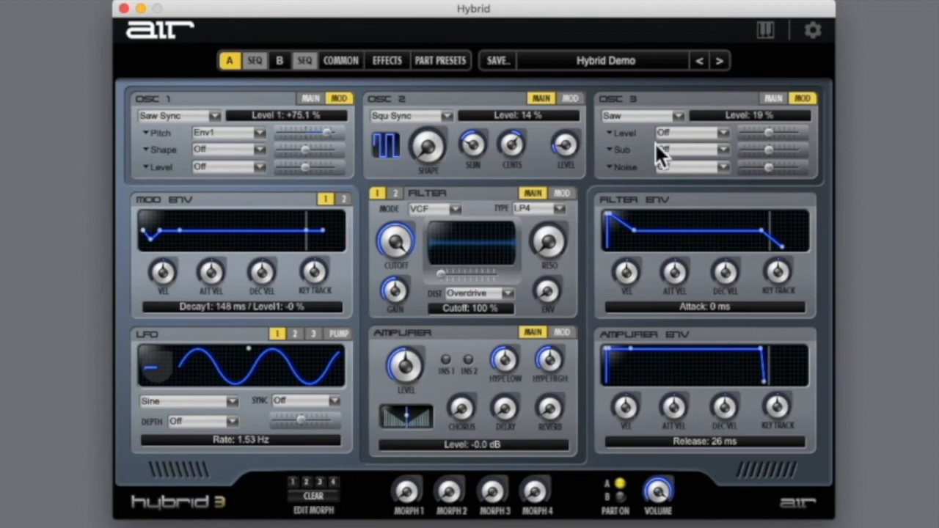
left_click(776, 100)
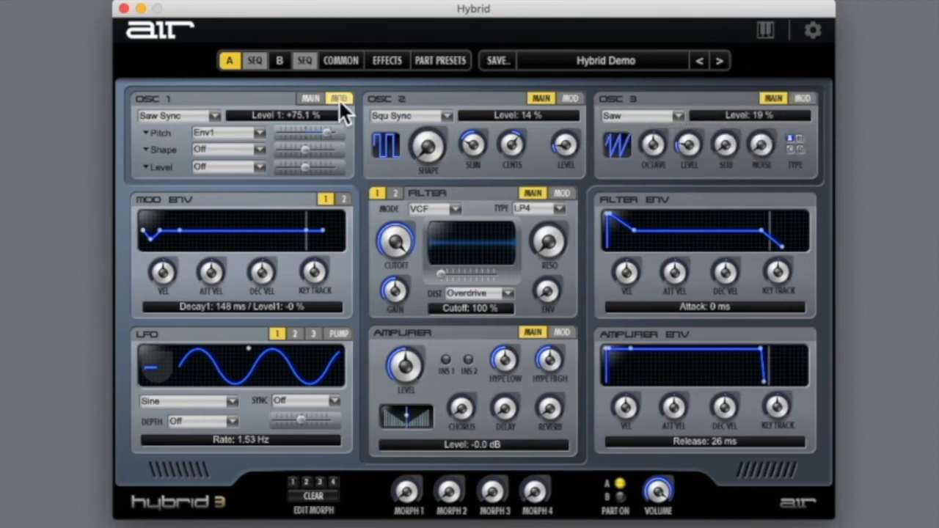
left_click(311, 99)
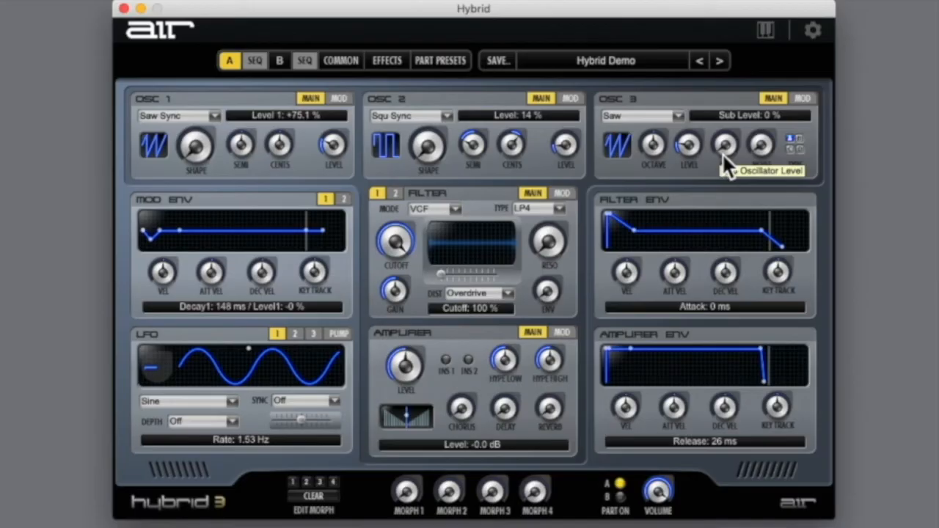
left_click_drag(721, 152, 724, 101)
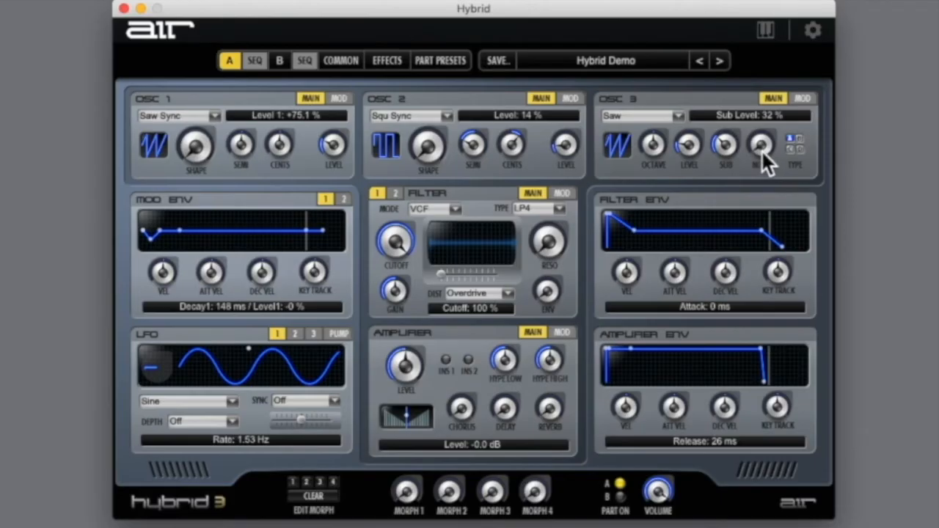
left_click_drag(762, 152, 765, 146)
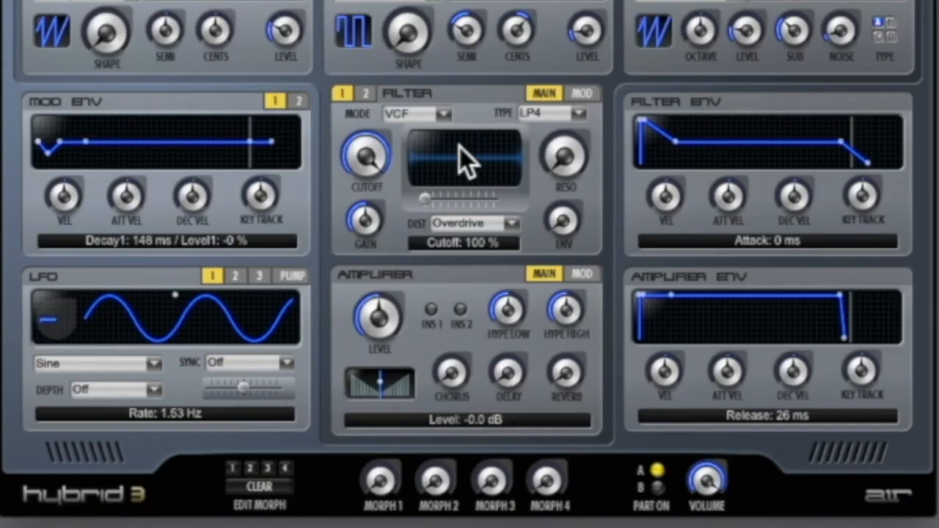
Browse the types for filter 1, select LP4, and set the filter's cutoff to 52 %
left_click(580, 119)
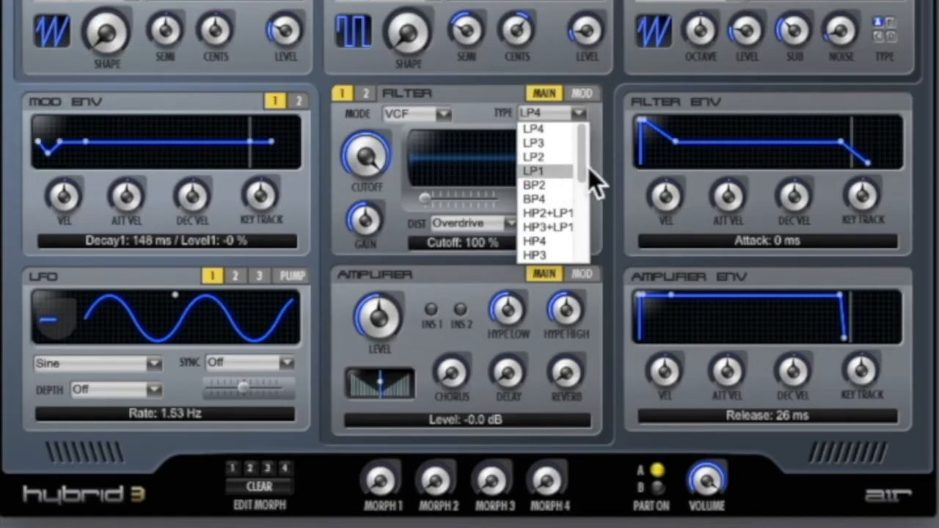
left_click_drag(589, 167, 587, 186)
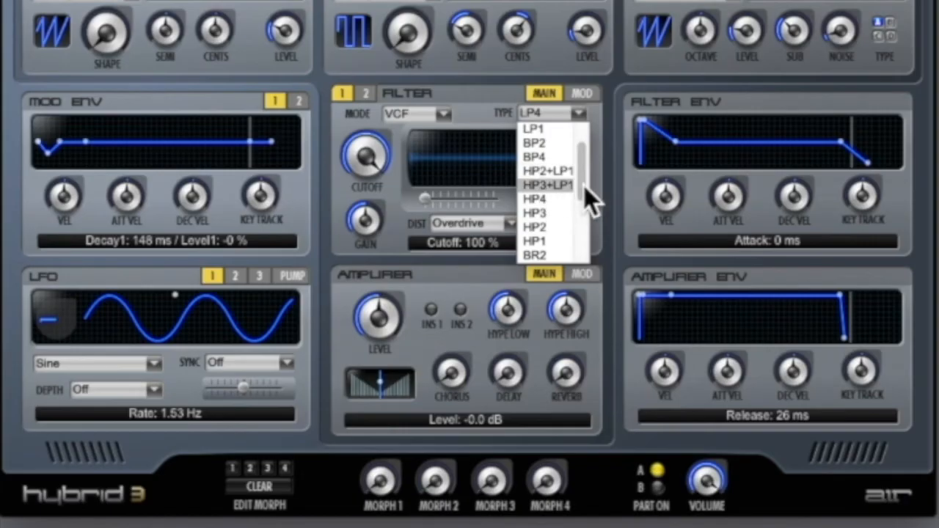
left_click_drag(585, 185, 587, 127)
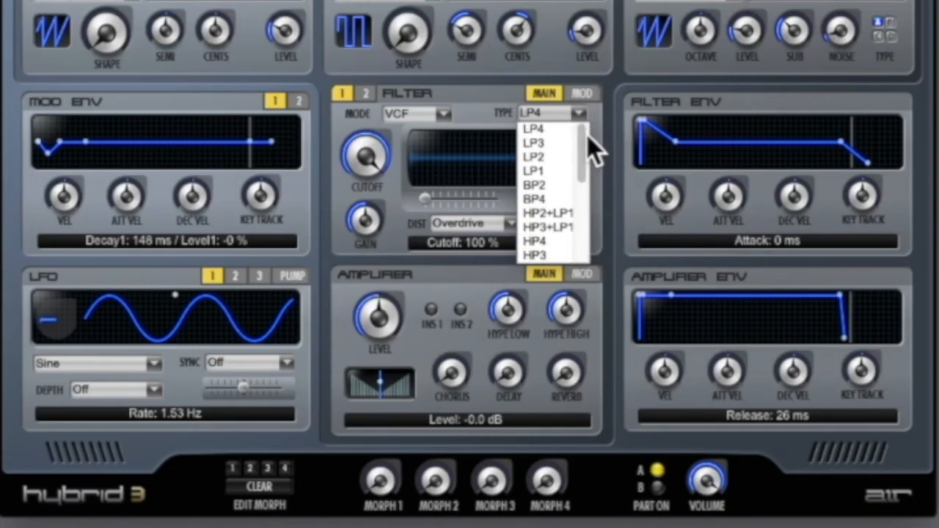
left_click(564, 135)
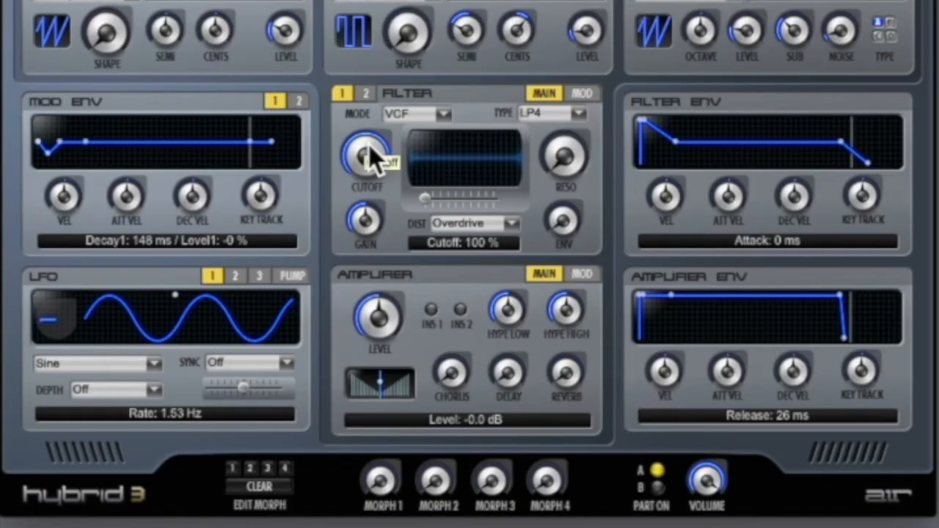
left_click_drag(369, 145, 370, 258)
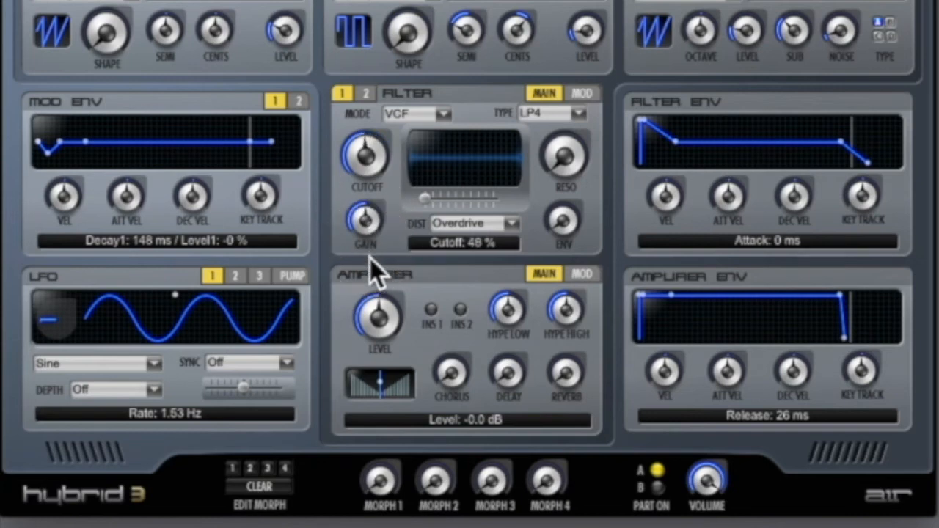
left_click_drag(366, 176, 367, 169)
Change the filter's distortion type to Distort and set its saturation to 52 %
left_click(512, 227)
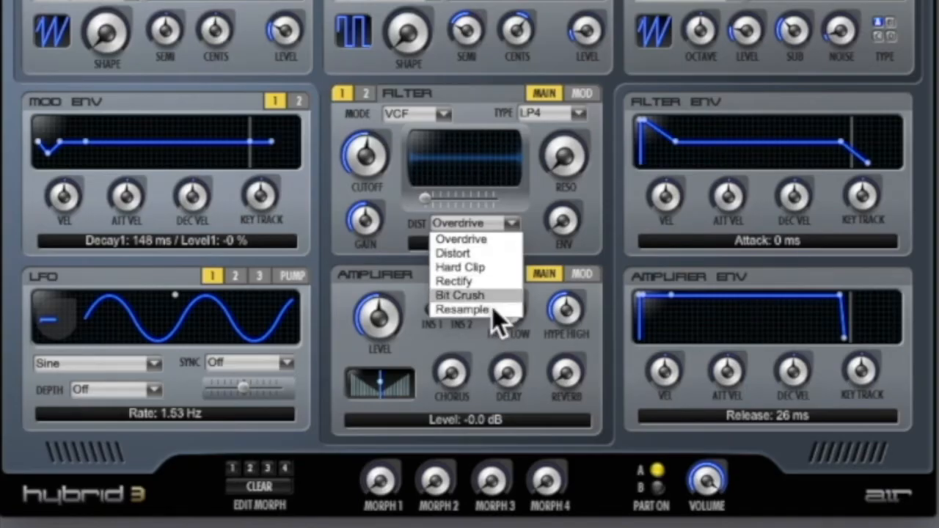
left_click(500, 253)
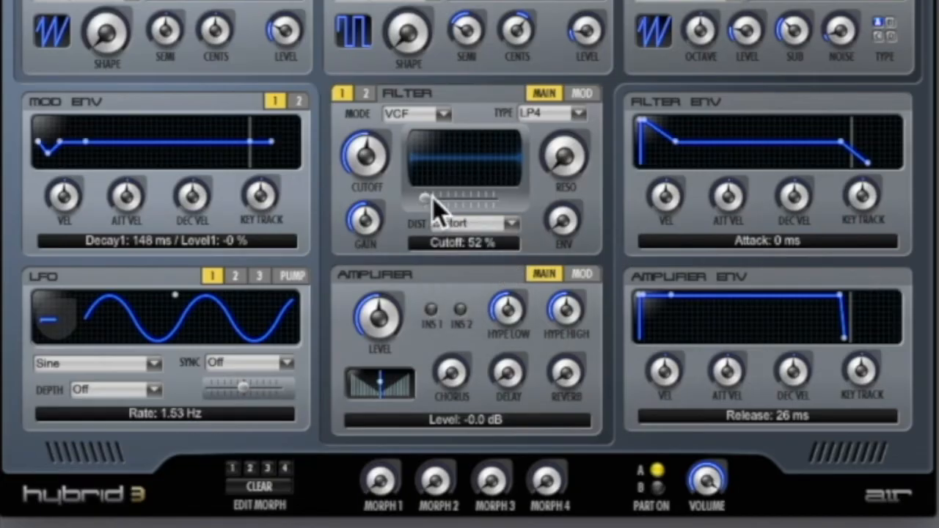
left_click_drag(433, 203, 460, 204)
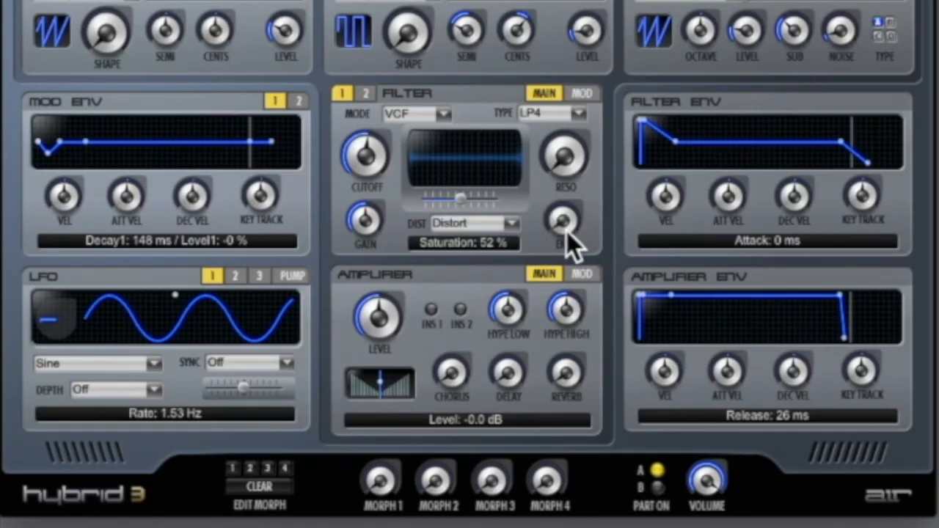
Set the filter's envelope amount to +49 % and the filter envelope's attack to 102 ms
left_click_drag(566, 232, 580, 134)
mouse_move(644, 121)
left_mouse_down()
mouse_move(668, 122)
mouse_move(648, 125)
mouse_move(652, 132)
left_mouse_up()
left_click(642, 122)
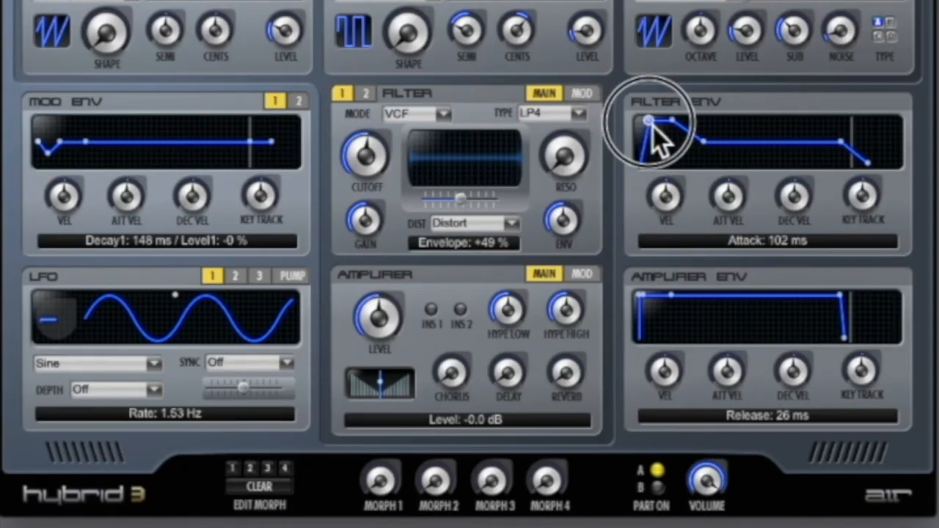
Set the filter envelope's second decay to 6 ms, sustain to 0 % and first decay to 314 ms, with an envelope amount of +51 %
left_click_drag(704, 142, 682, 180)
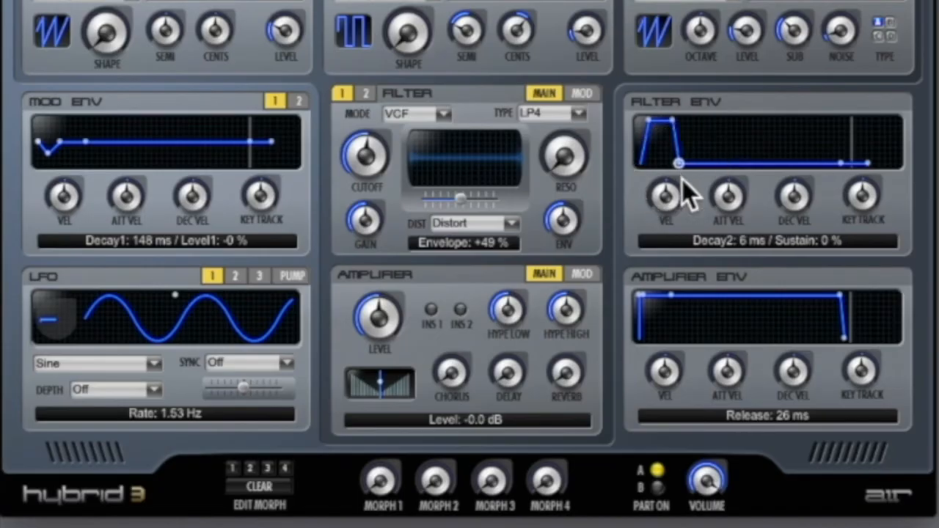
left_click(679, 125)
left_click_drag(679, 125, 675, 125)
left_click_drag(589, 234, 591, 232)
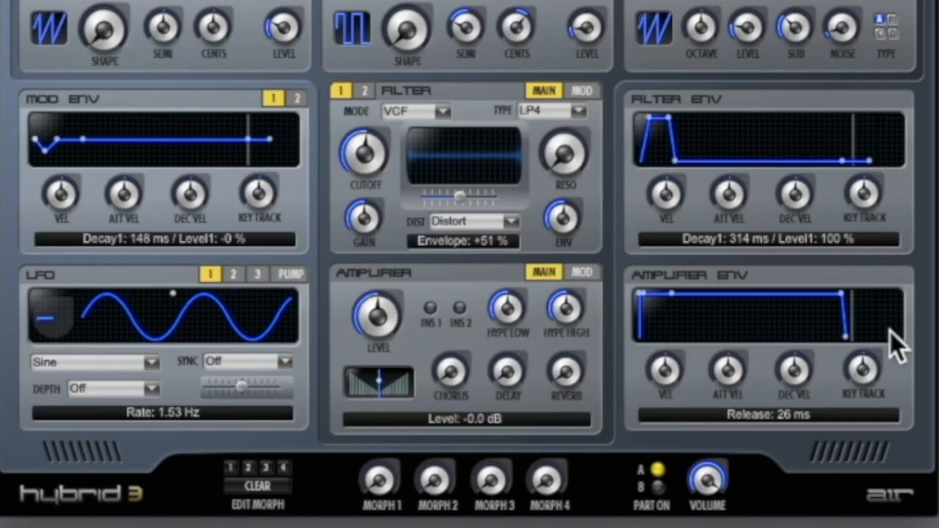
Try a 0 ms release on the amplifier envelope, and set the release to 270 ms
left_click(850, 339)
mouse_move(851, 341)
left_mouse_down()
mouse_move(859, 342)
mouse_move(844, 342)
left_mouse_up()
left_click(844, 344)
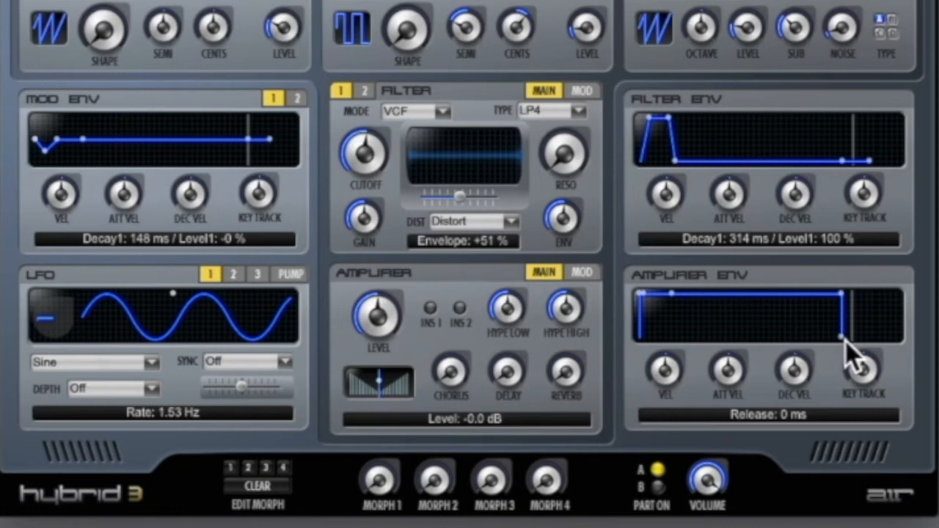
left_click_drag(844, 342, 857, 341)
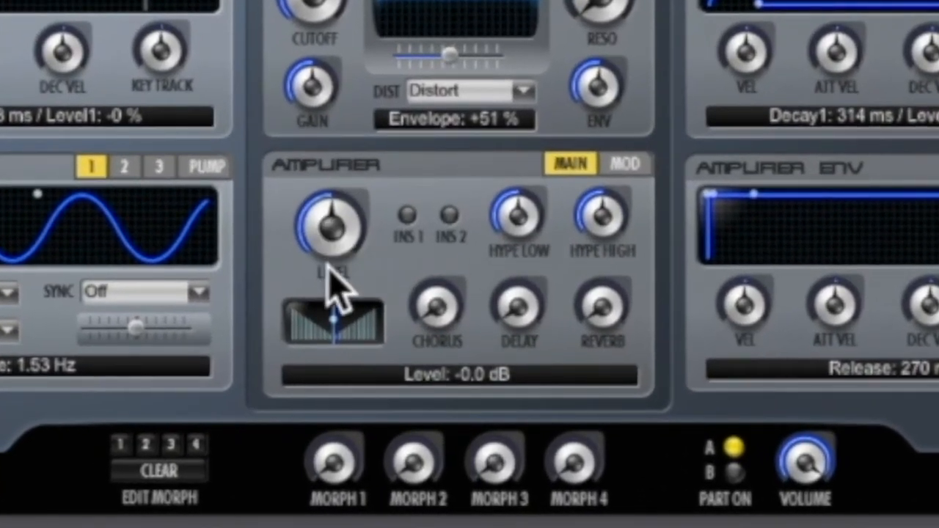
Pan the amplifier to L2, set Hype Low to 61 % and raise Hype High
mouse_move(337, 339)
left_mouse_down()
mouse_move(290, 339)
mouse_move(338, 339)
left_mouse_up()
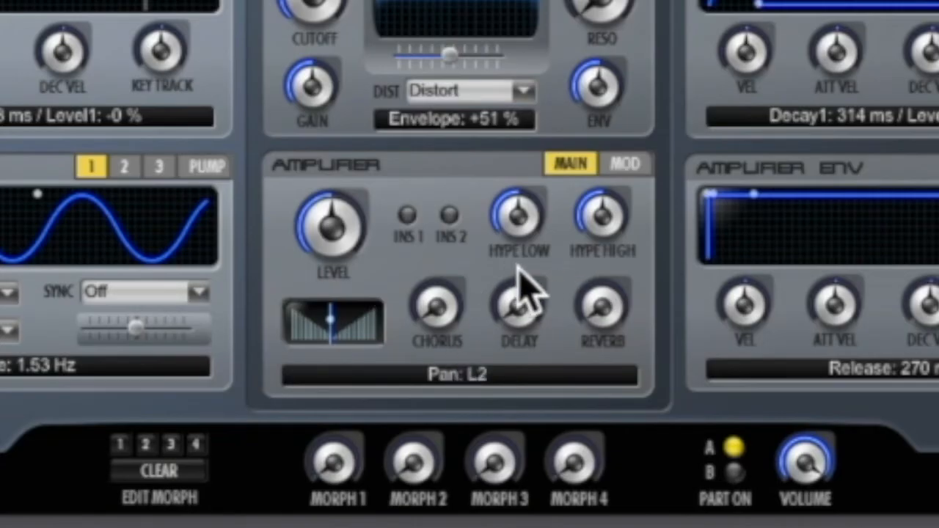
left_click_drag(513, 235, 519, 126)
left_click_drag(596, 226, 595, 119)
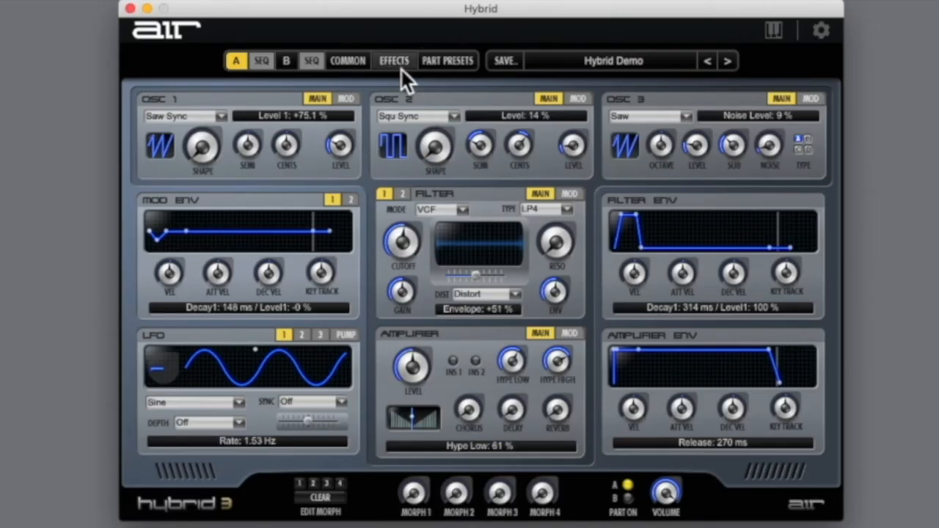
View the insert effects and the master chorus, delay and reverb settings
left_click(397, 66)
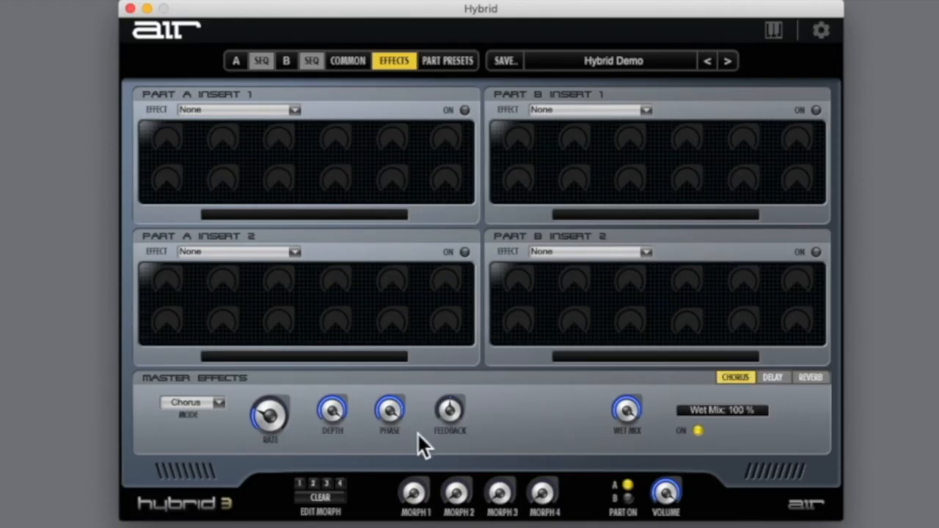
left_click(776, 386)
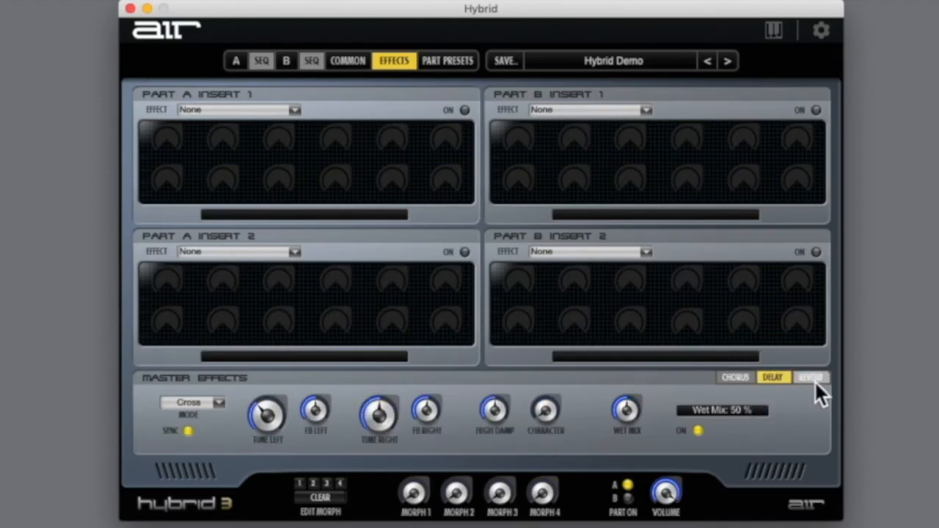
left_click(814, 386)
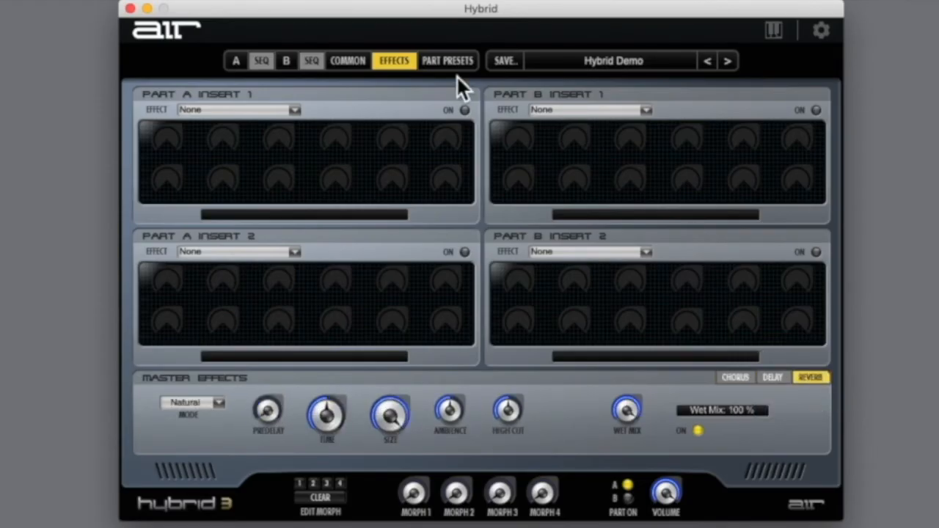
Set part A's amplifier chorus and reverb sends to 27 % each, and raise its delay send
left_click(237, 62)
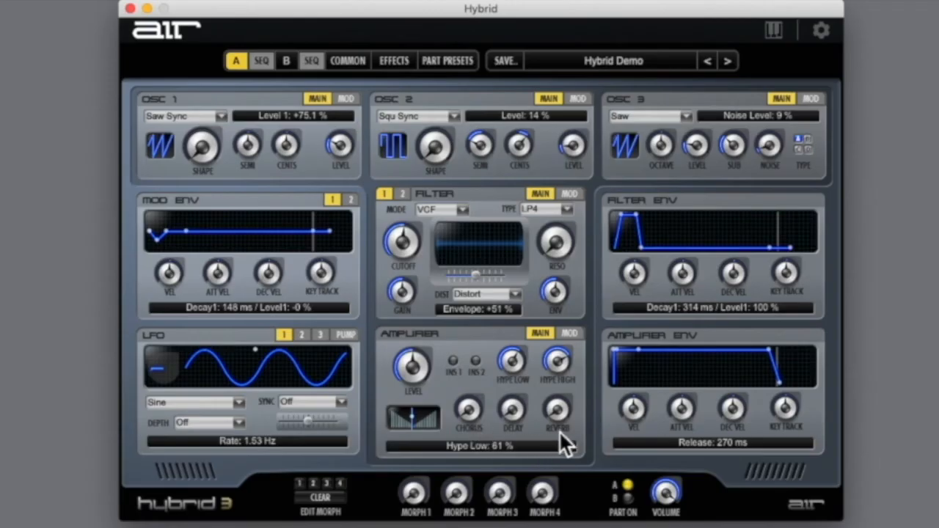
left_click_drag(468, 415, 464, 369)
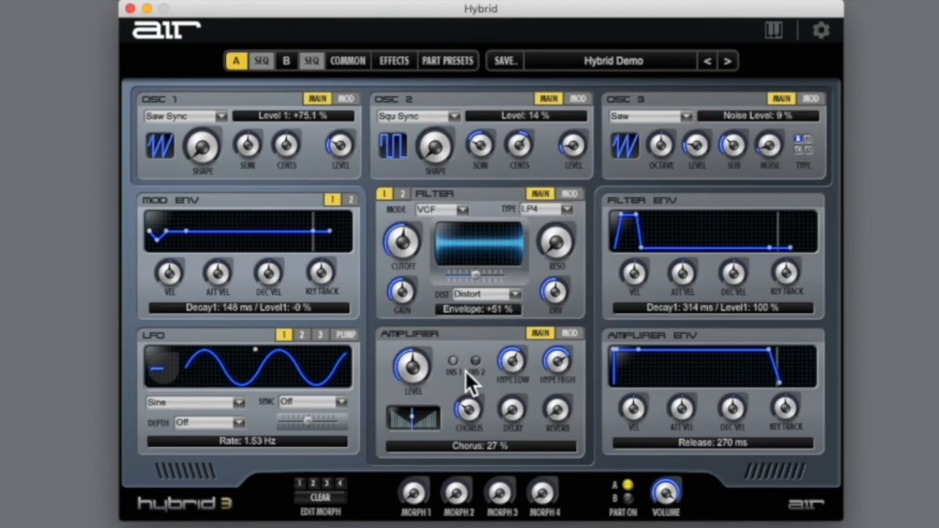
left_click_drag(514, 412, 514, 378)
left_click_drag(558, 412, 556, 381)
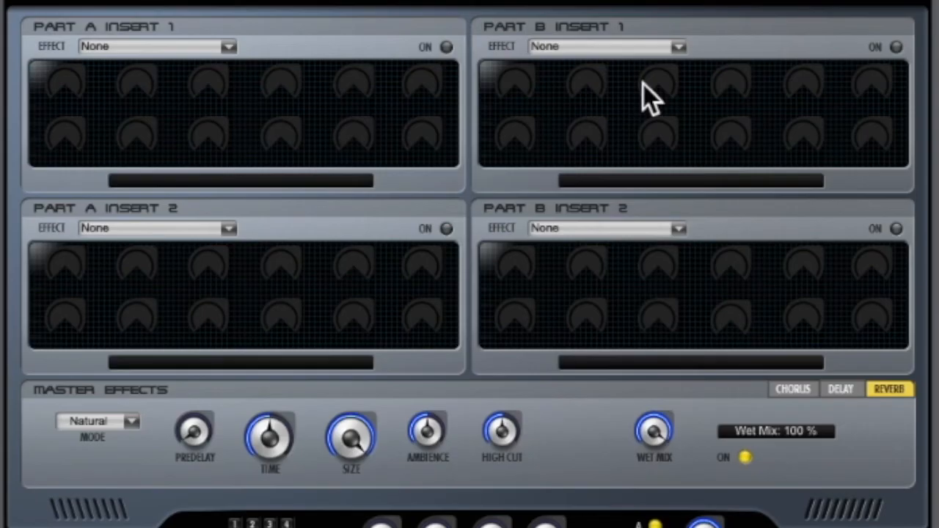
Browse the effect types available for part A's first insert without choosing one
left_click(229, 49)
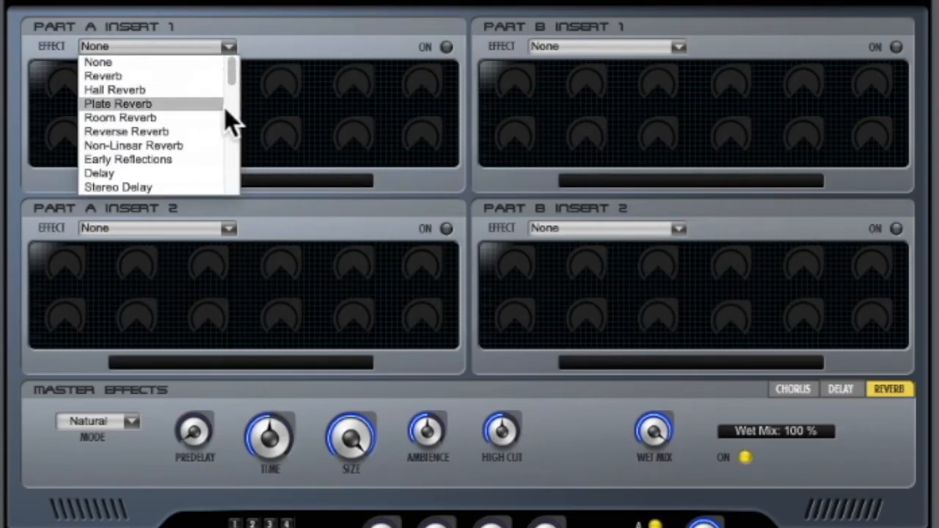
left_click_drag(235, 80, 234, 200)
left_click(356, 62)
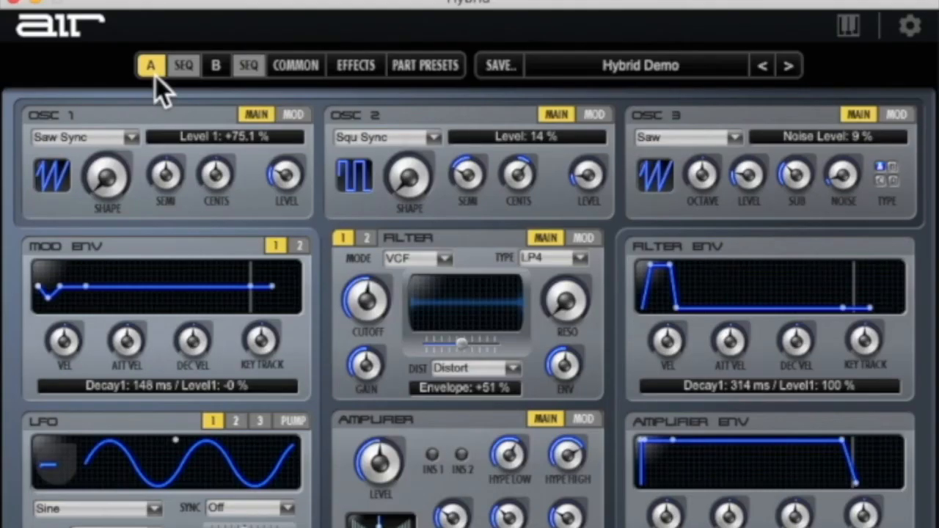
Switch on part B, isolate it by muting part A, and re-enable part A so both parts play
left_click(217, 74)
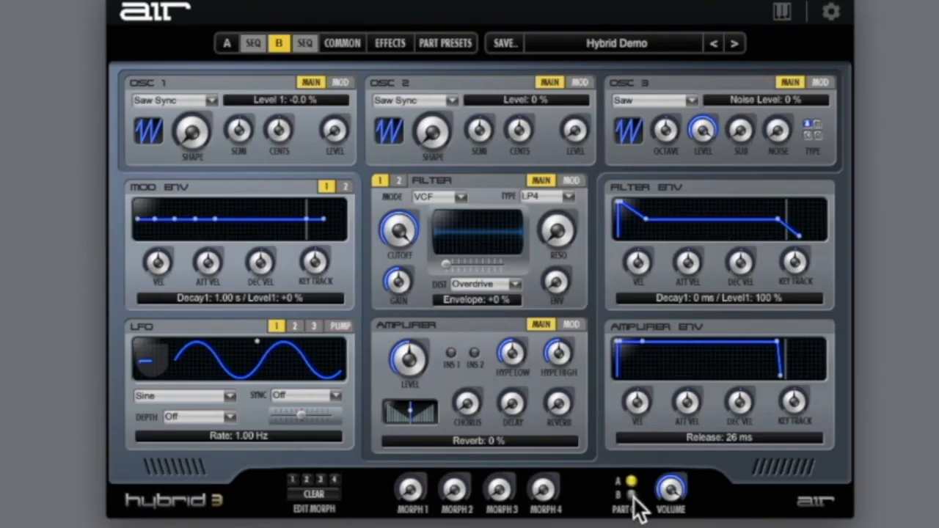
left_click(632, 496)
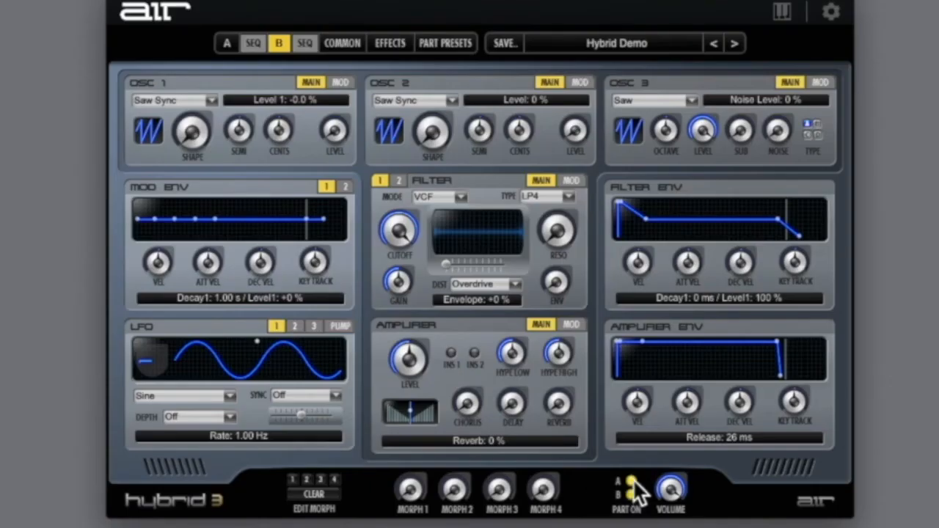
left_click(632, 483)
left_click(232, 48)
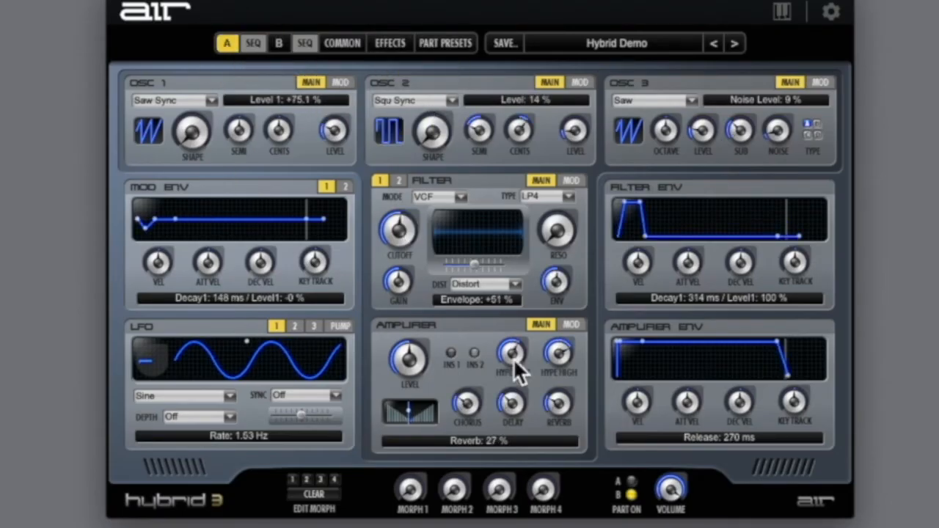
left_click(630, 482)
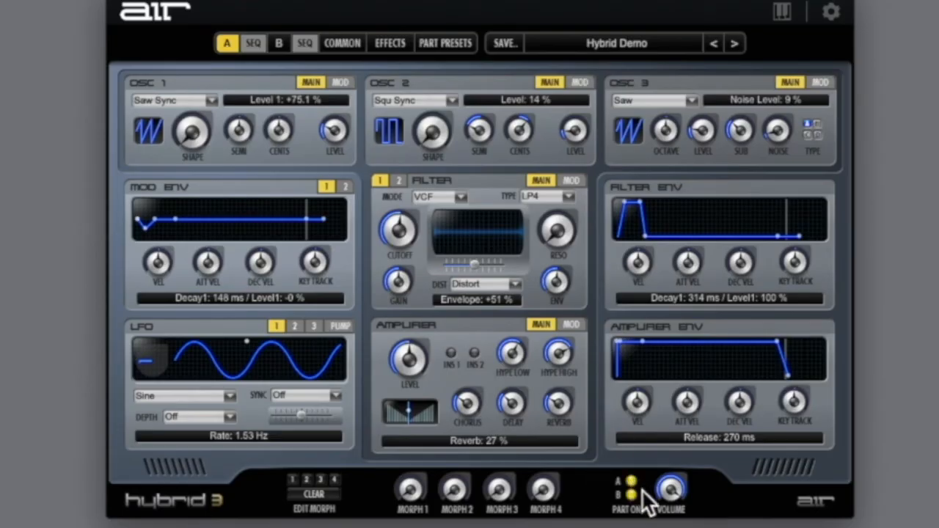
Copy part A's settings to part B and compare the two parts
left_click(439, 50)
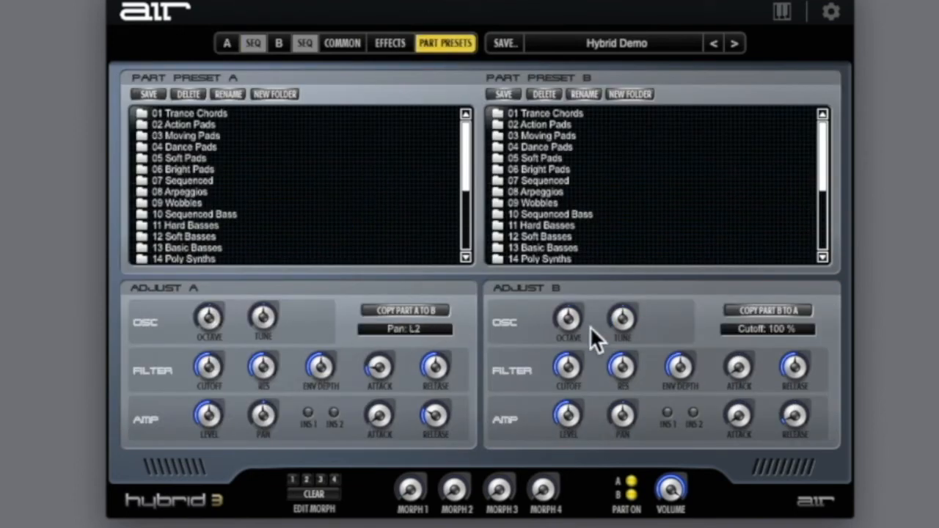
left_click(443, 311)
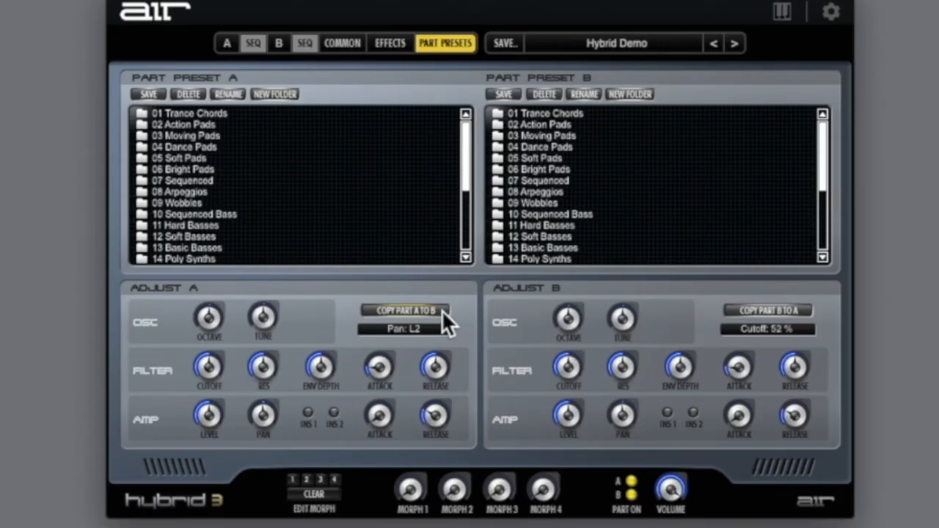
left_click(228, 41)
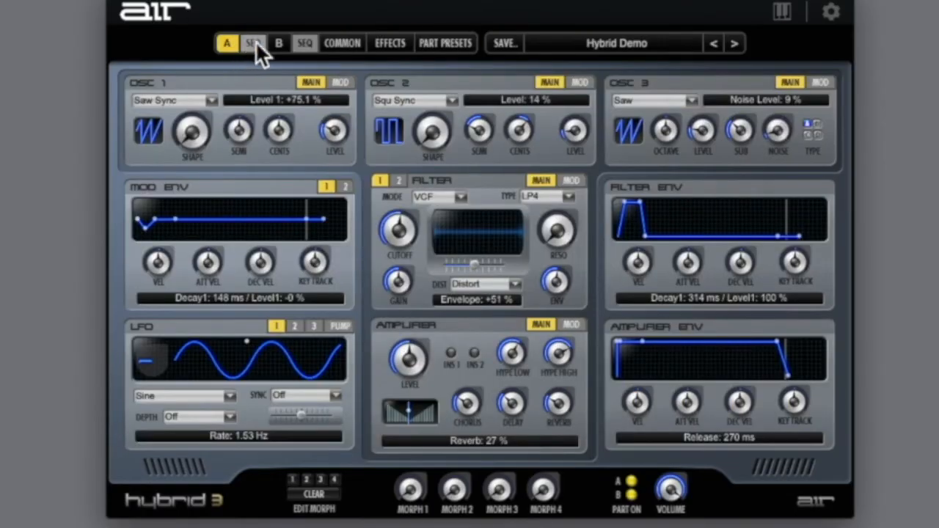
left_click(283, 46)
Pan part A's amplifier to L34 and part B's amplifier to R34
left_click(234, 46)
left_click_drag(409, 411, 400, 411)
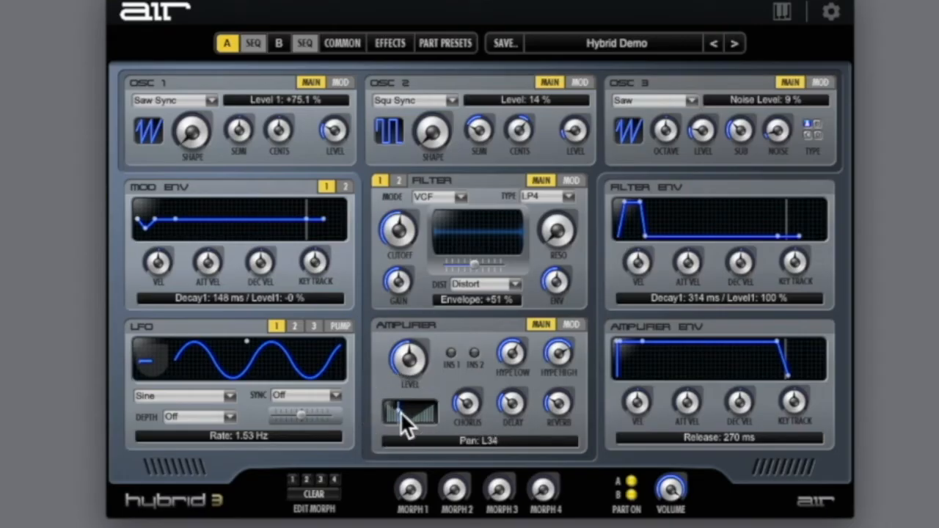
left_click(280, 44)
left_click_drag(411, 417, 427, 416)
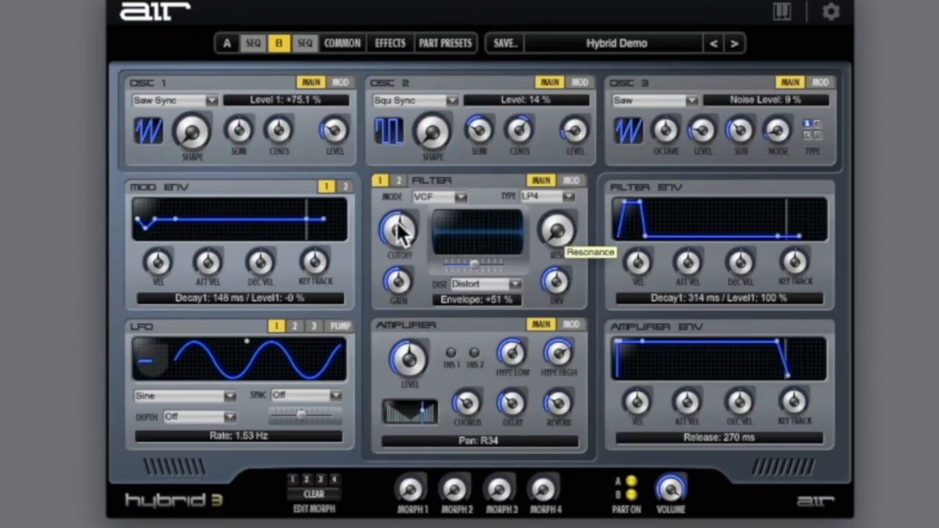
Isolate part A by turning part B off, and lower part A's filter cutoff to 28 %
left_click(226, 44)
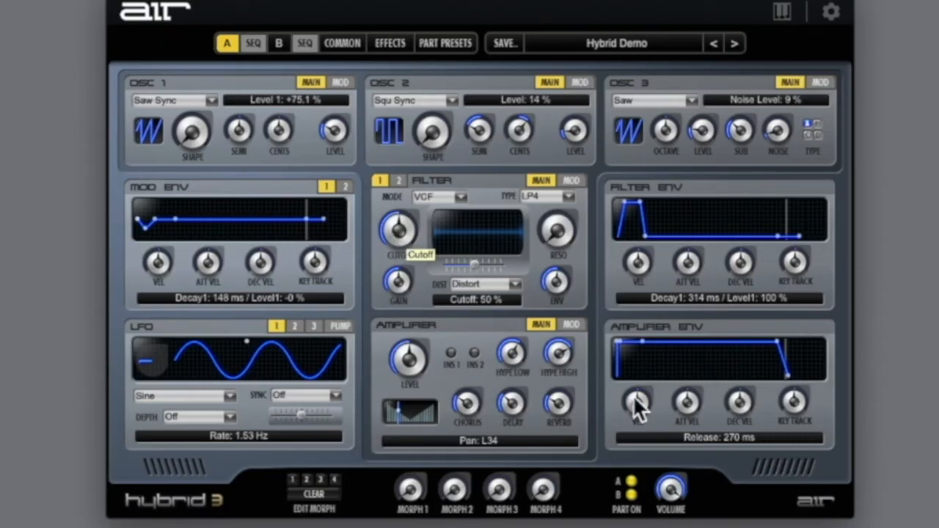
left_click(631, 482)
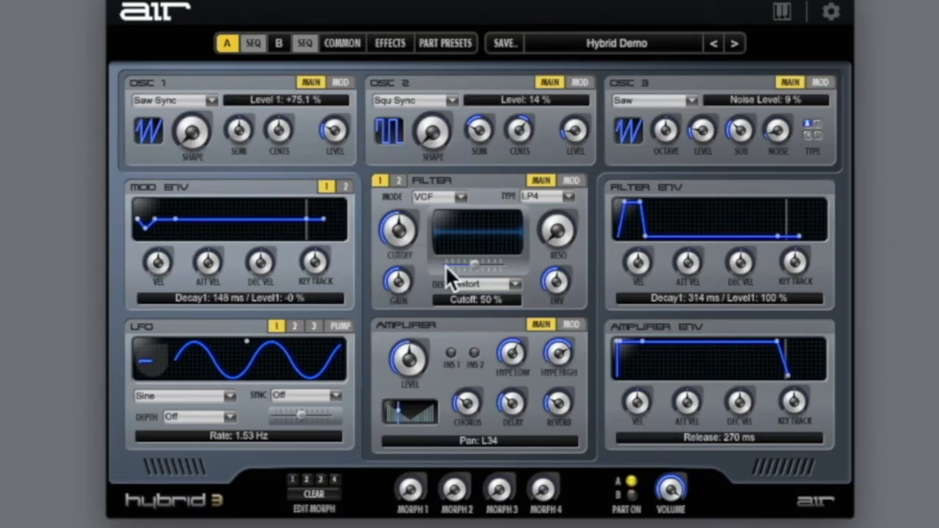
left_click_drag(399, 230, 396, 265)
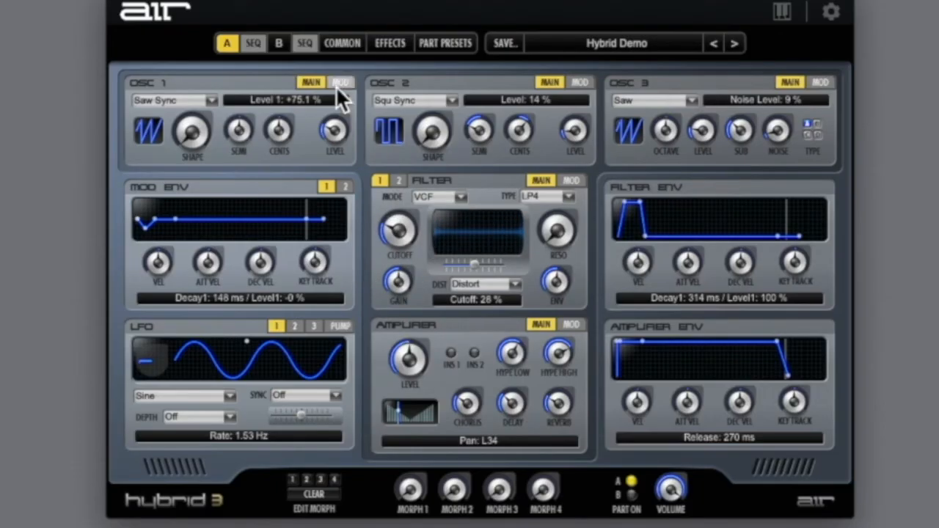
Isolate part B, raise its filter cutoff to 77 %, and turn part A back on
left_click(279, 43)
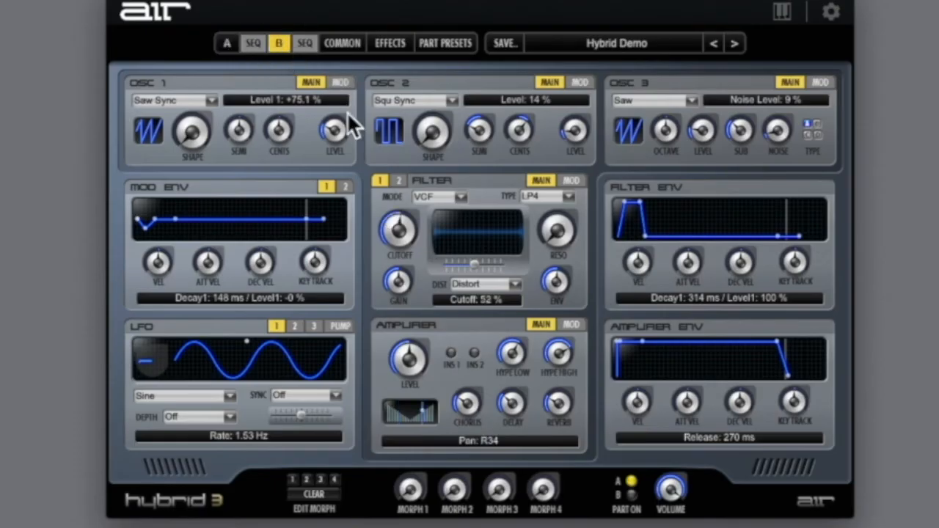
left_click(631, 494)
left_click(631, 482)
left_click_drag(394, 227, 392, 185)
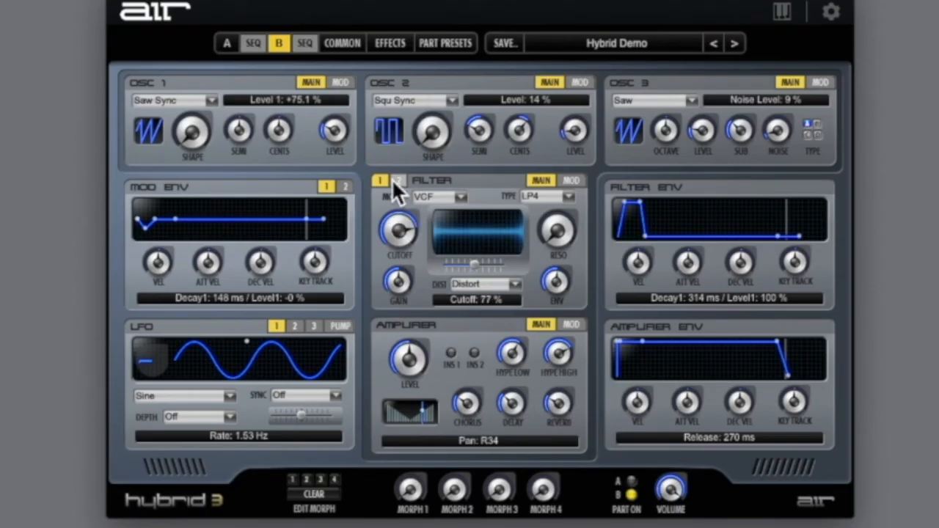
left_click(632, 482)
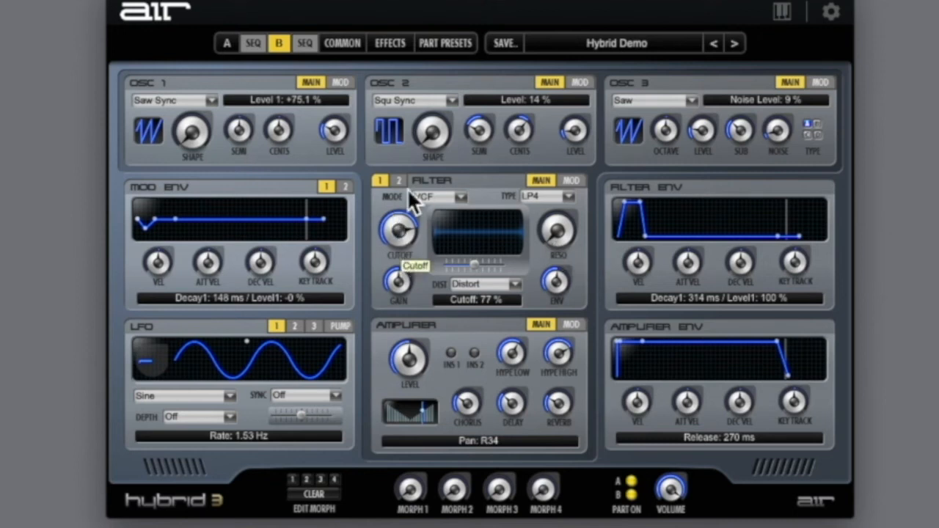
Set part A's filter resonance to 48 % with part B muted, and re-enable part B
left_click(229, 44)
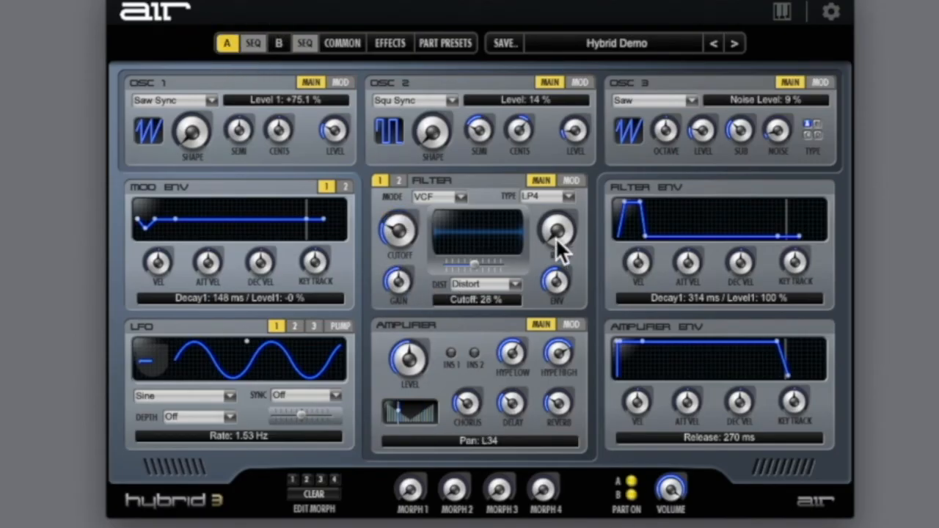
left_click(631, 495)
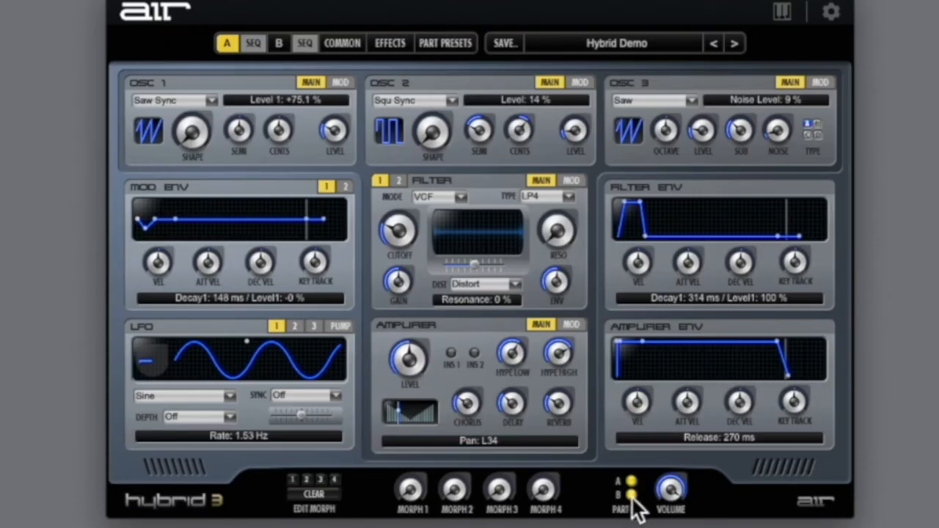
left_click_drag(555, 239, 559, 159)
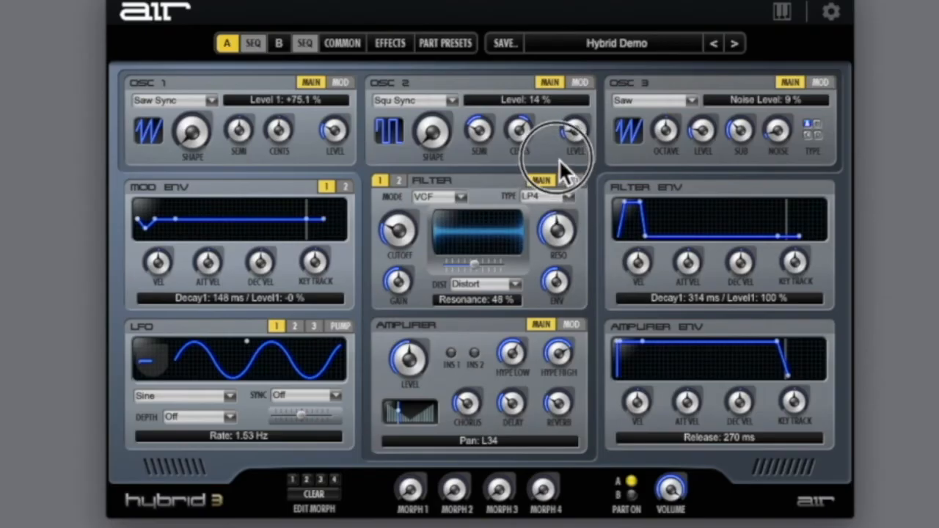
left_click(632, 496)
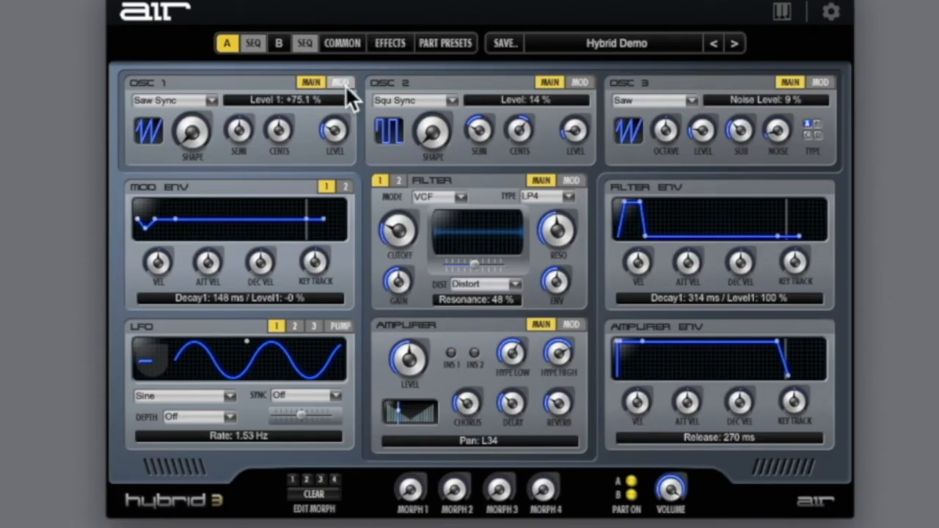
left_click(279, 45)
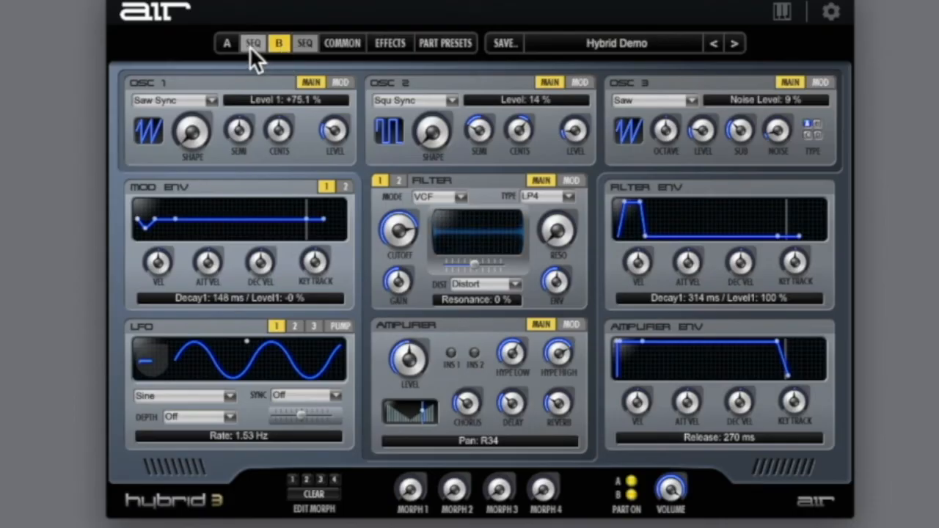
Set part A's sequencer to Step Seq mode at a 1/16 rate, with part B turned off
left_click(251, 43)
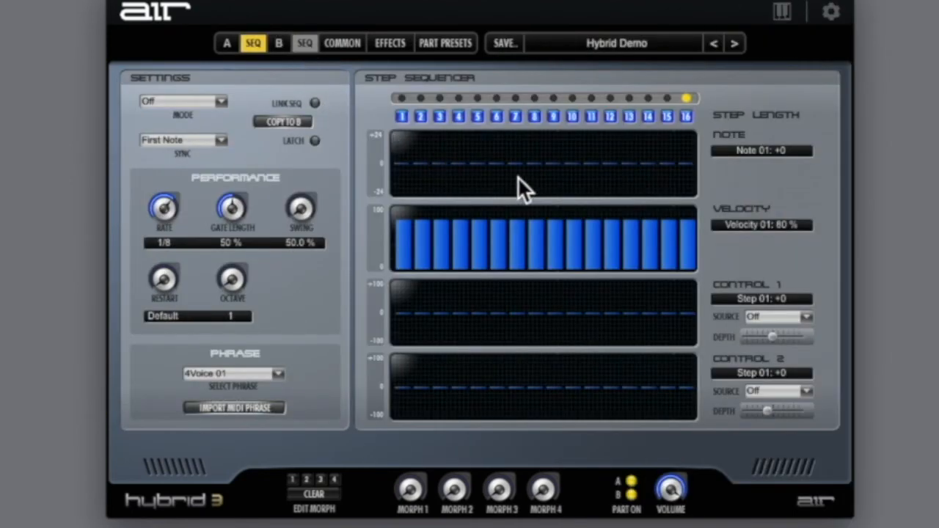
left_click(222, 102)
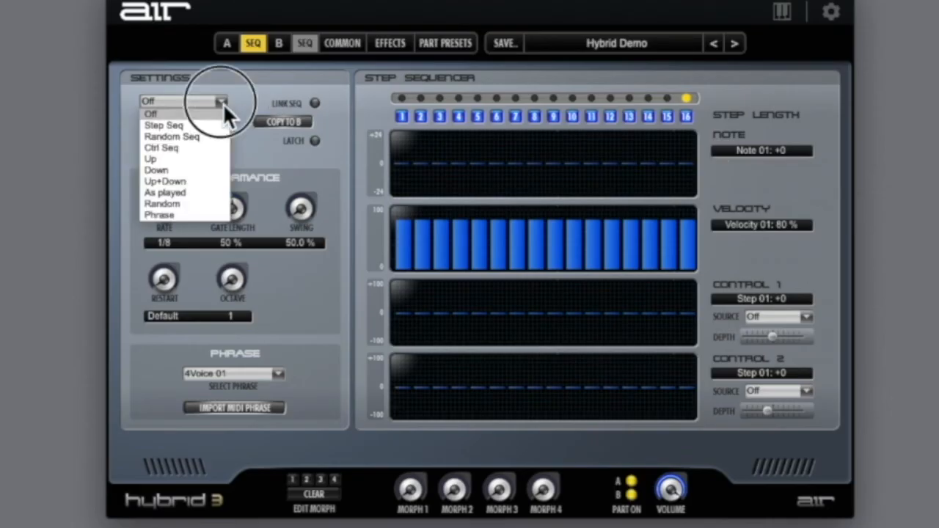
left_click(201, 127)
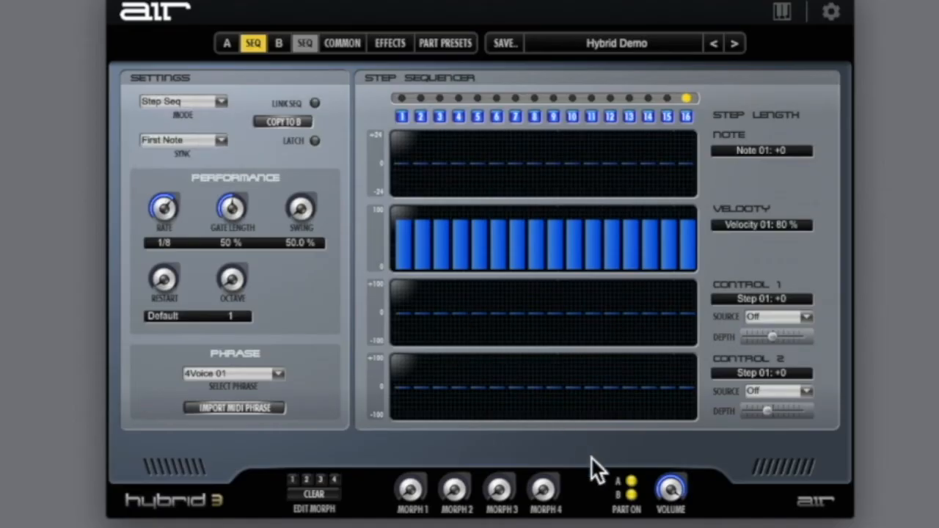
left_click(632, 497)
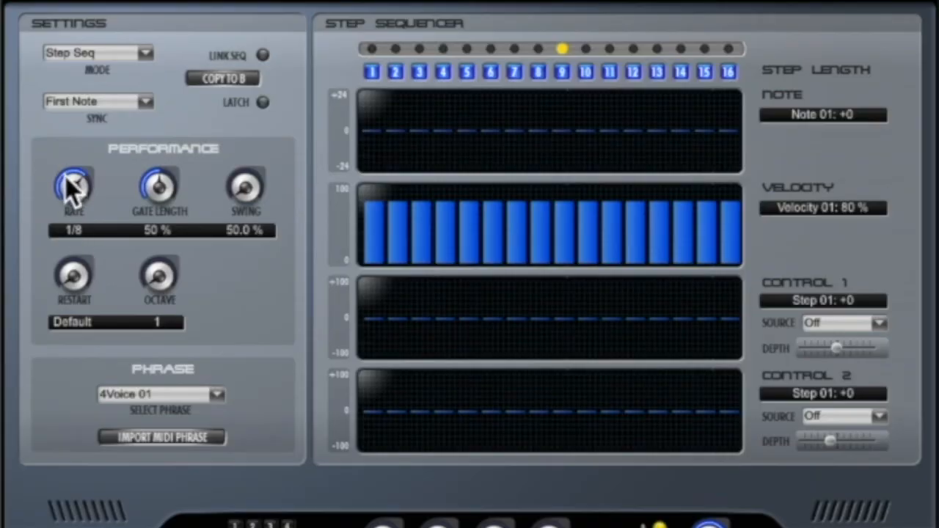
left_click_drag(68, 187, 68, 168)
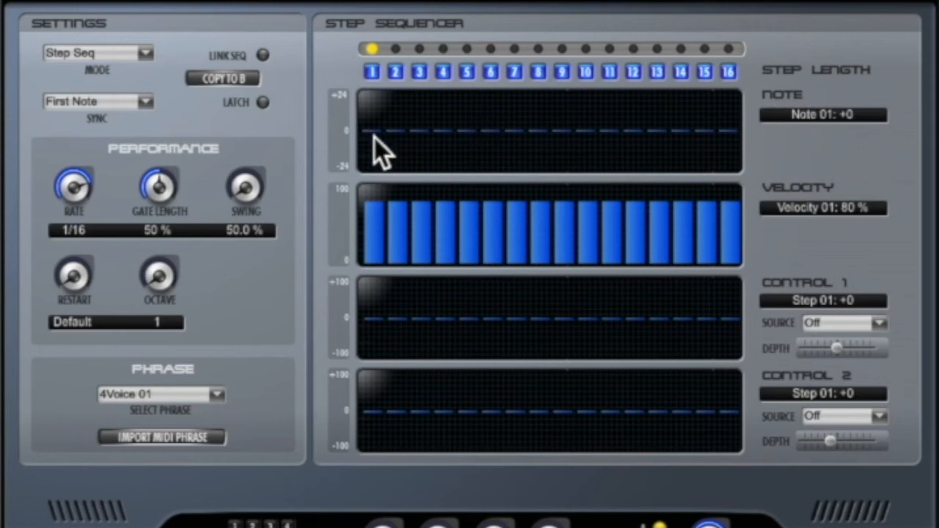
Set sequencer notes 1 and 9 to -12 and notes 4 and 12 to +12, and tie steps 2 and 10 to their preceding steps
left_click_drag(374, 137, 374, 154)
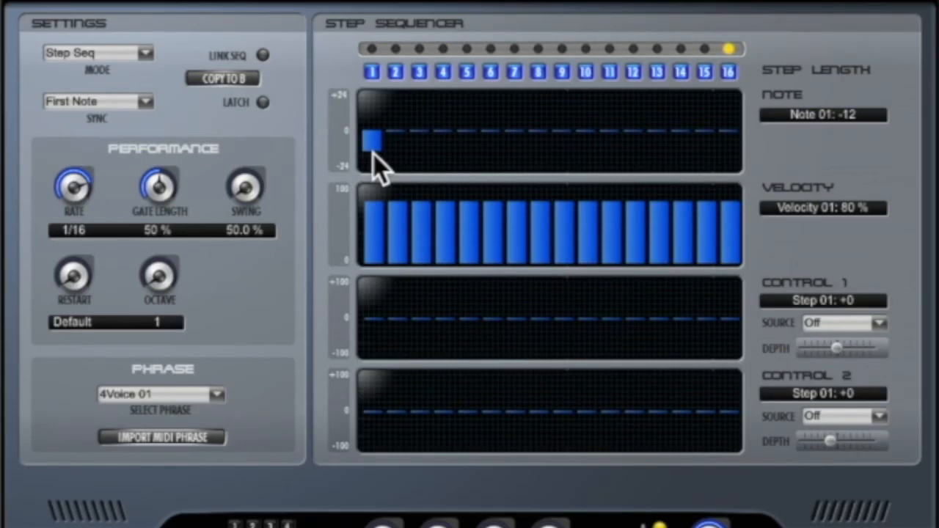
left_click_drag(568, 138, 567, 155)
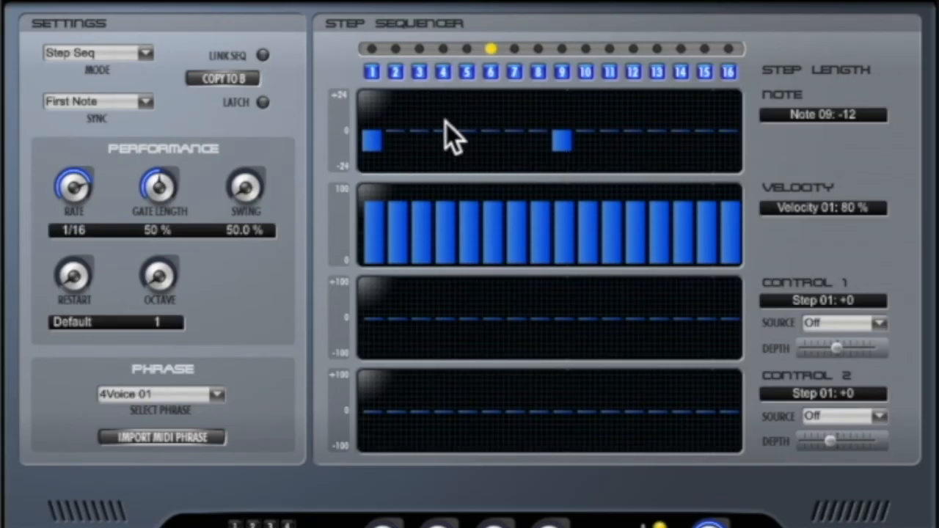
left_click_drag(444, 132, 446, 116)
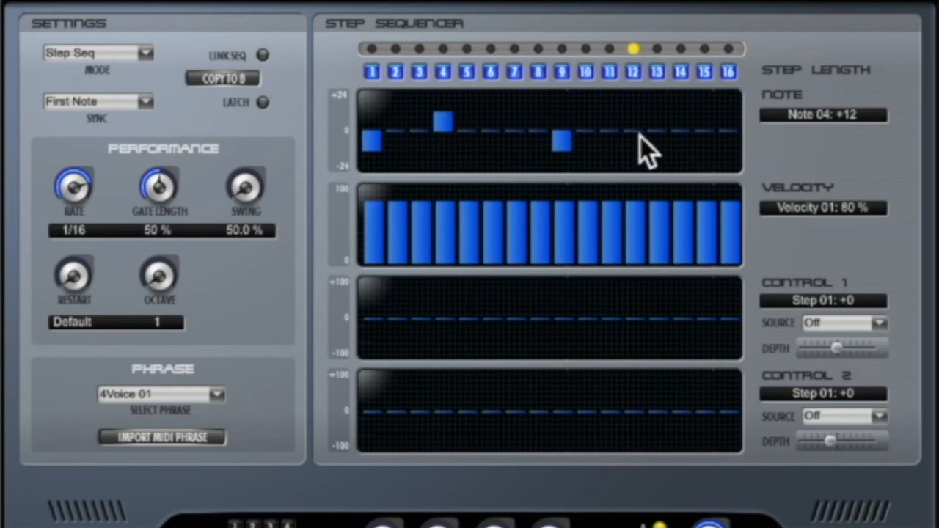
left_click_drag(638, 136, 637, 115)
left_click(399, 76)
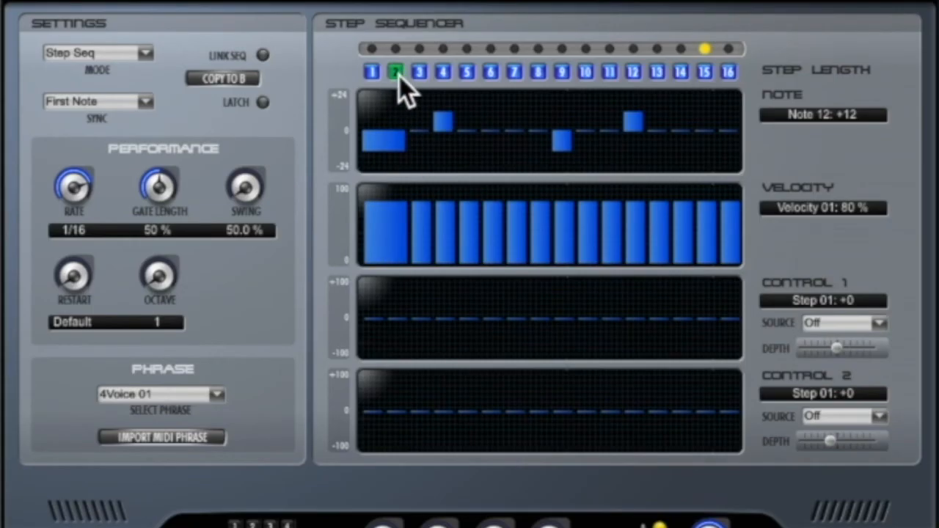
left_click(592, 74)
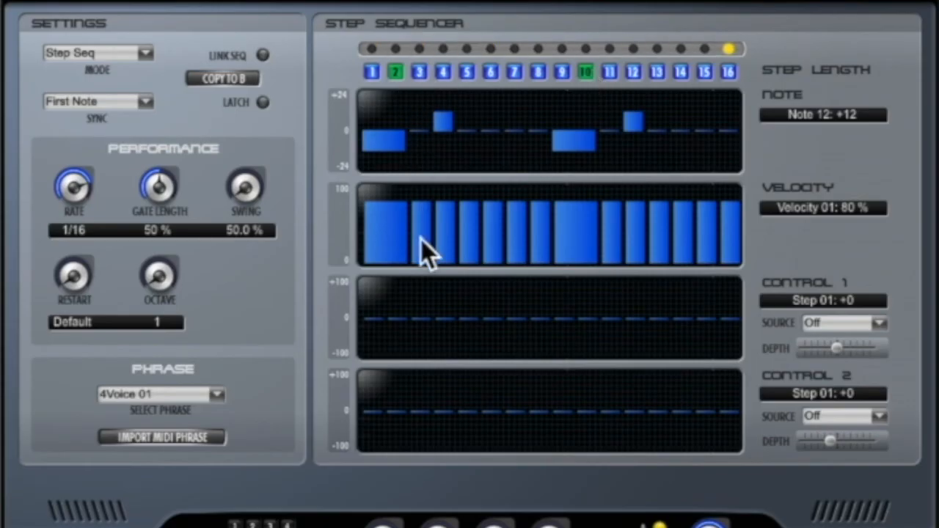
Switch off steps 3 and 11 in part A's sequencer, and copy all of part A to part B
left_click(422, 73)
left_click(616, 77)
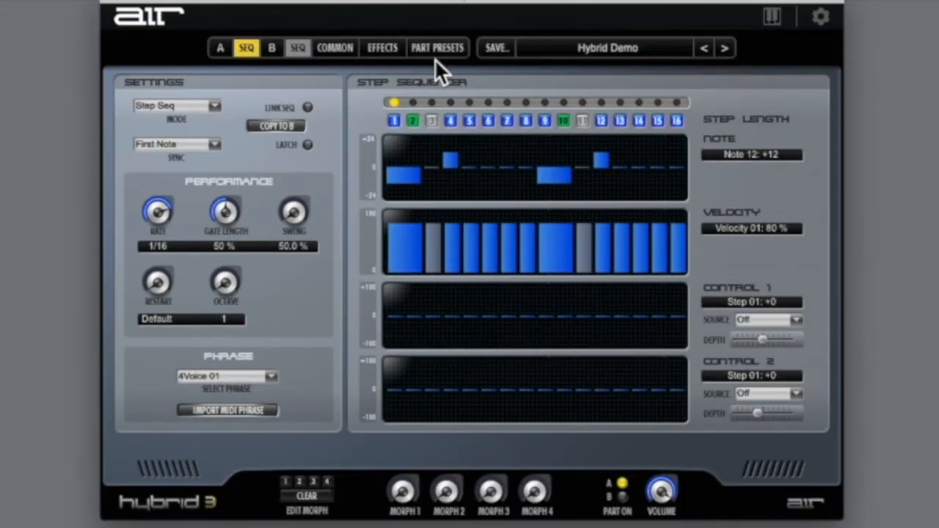
left_click(436, 55)
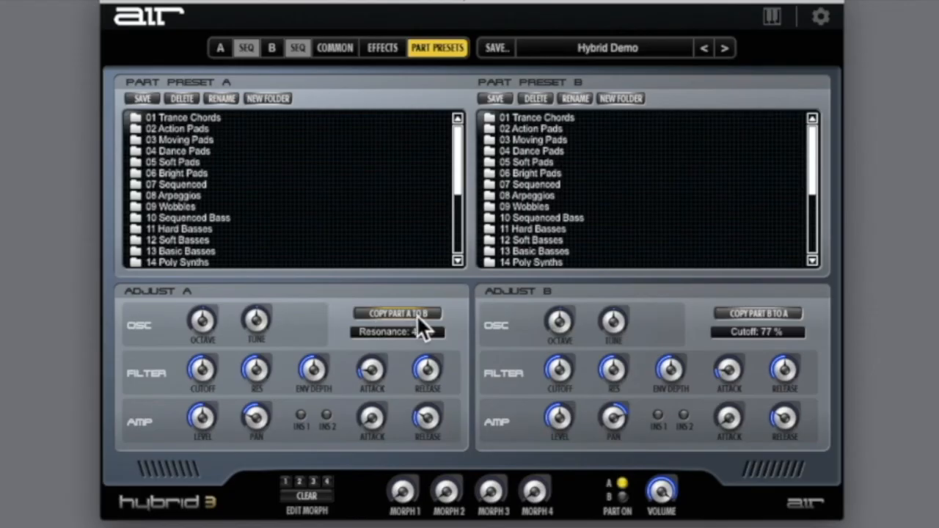
left_click(416, 314)
left_click(245, 50)
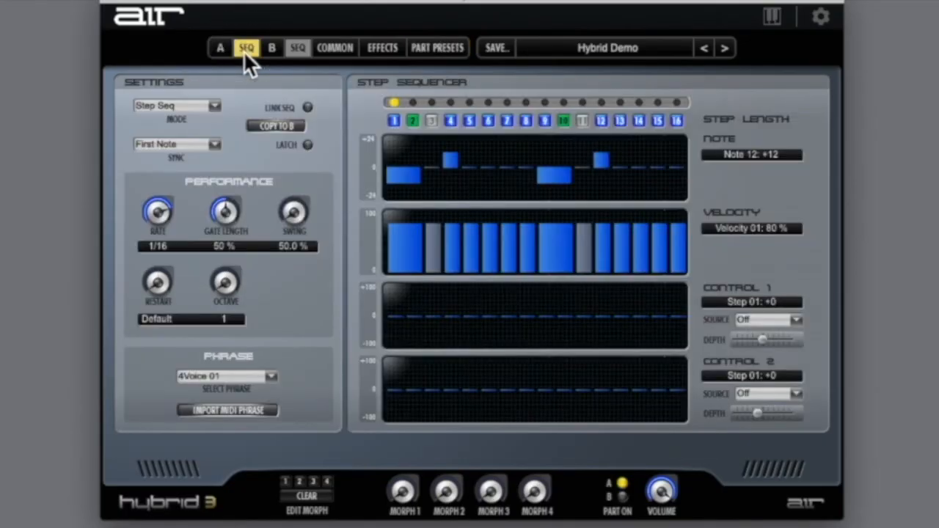
left_click(297, 48)
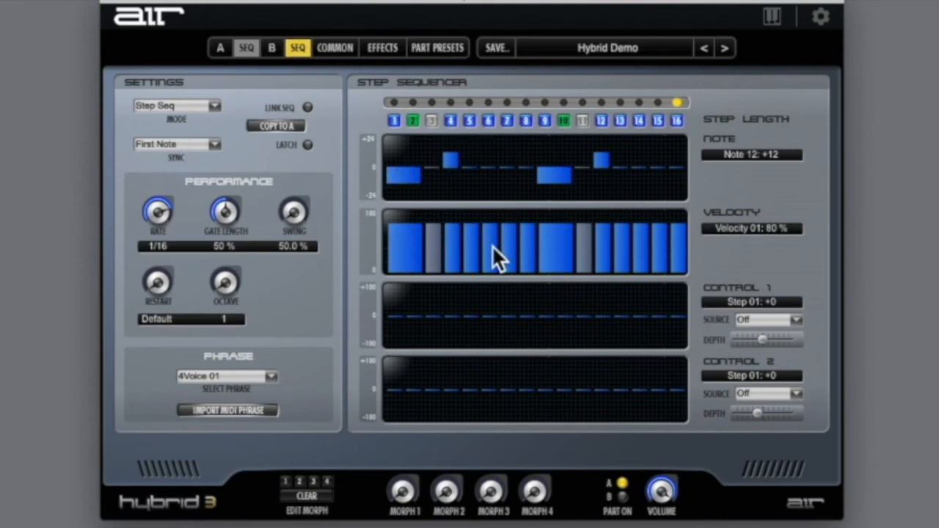
Turn part B on and pan its amplifier to the right
left_click(624, 498)
left_click(272, 49)
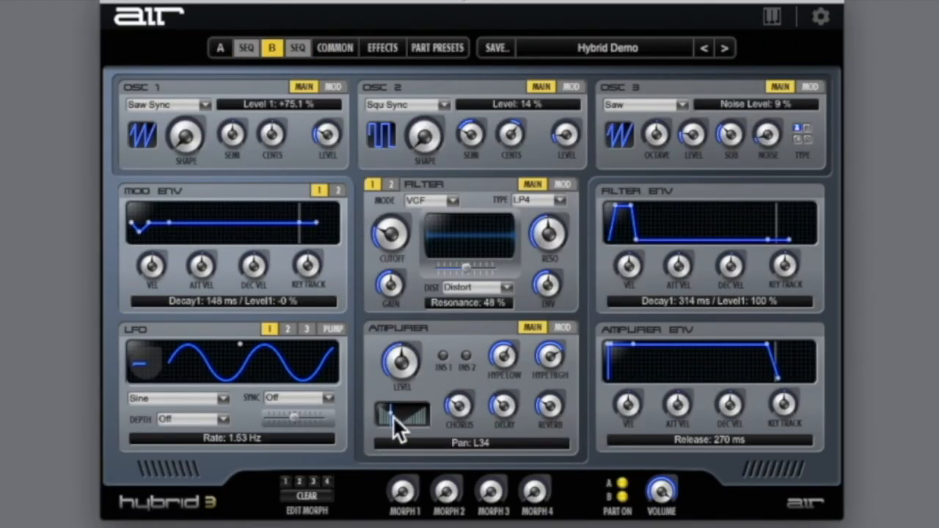
left_click_drag(394, 422, 418, 425)
With part B turned off, set part A's sequencer gate length to 18 % and swing to 66.8 %
left_click(251, 51)
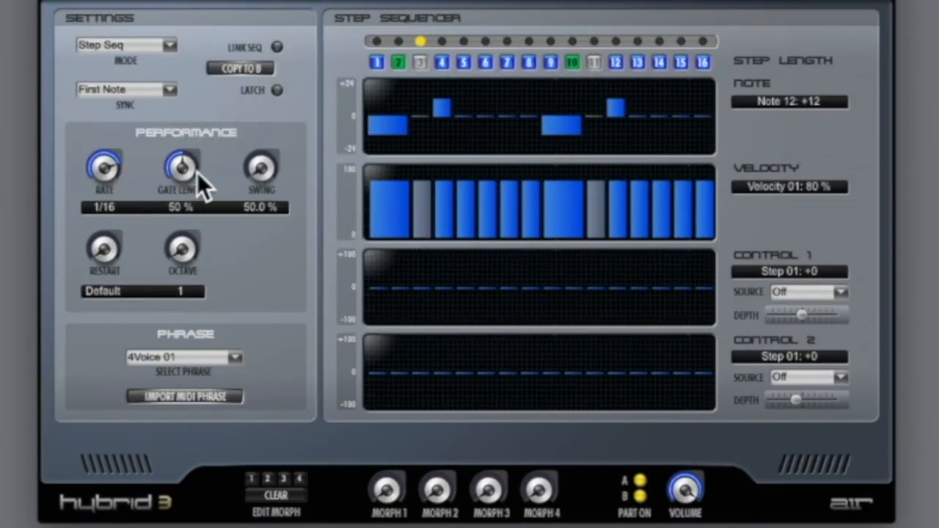
left_click(641, 497)
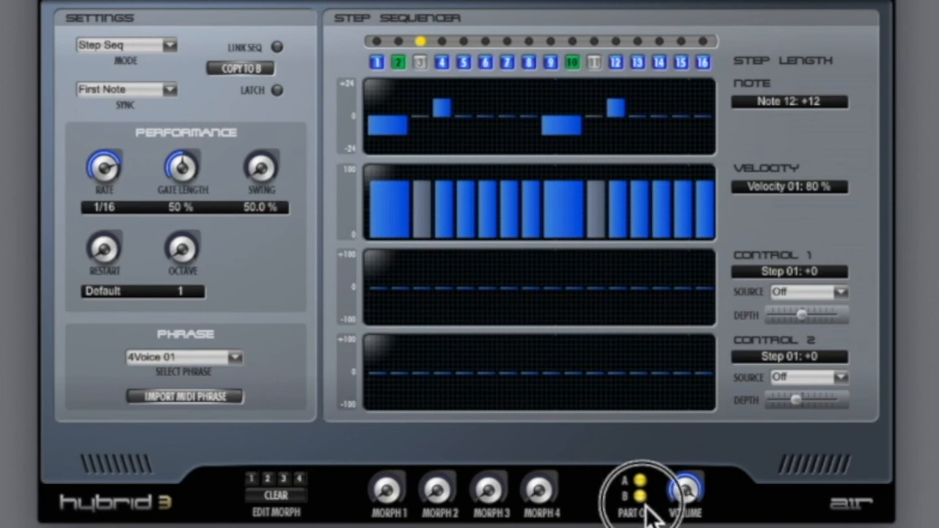
left_click_drag(187, 168, 177, 228)
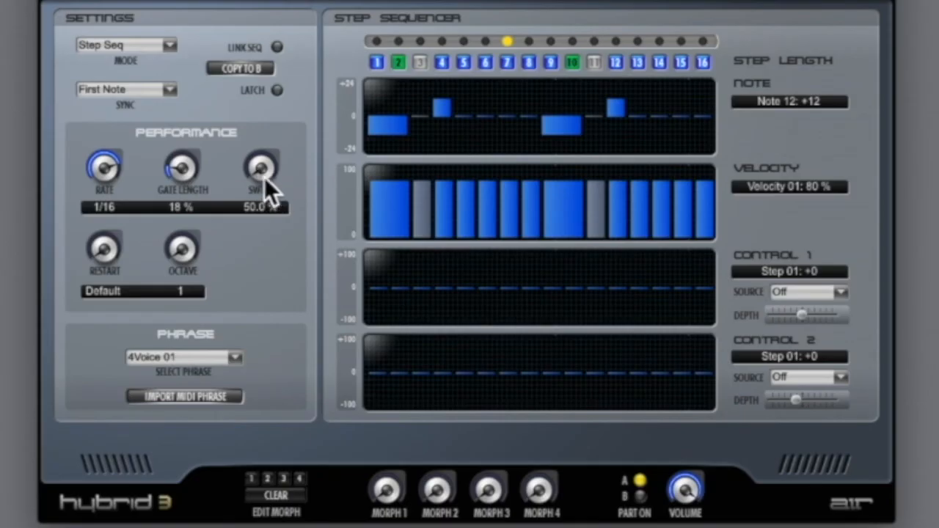
left_click_drag(261, 178, 266, 87)
Try sequencer restart values of 8 and 4 for part A, and settle on 16
left_click_drag(102, 270, 103, 177)
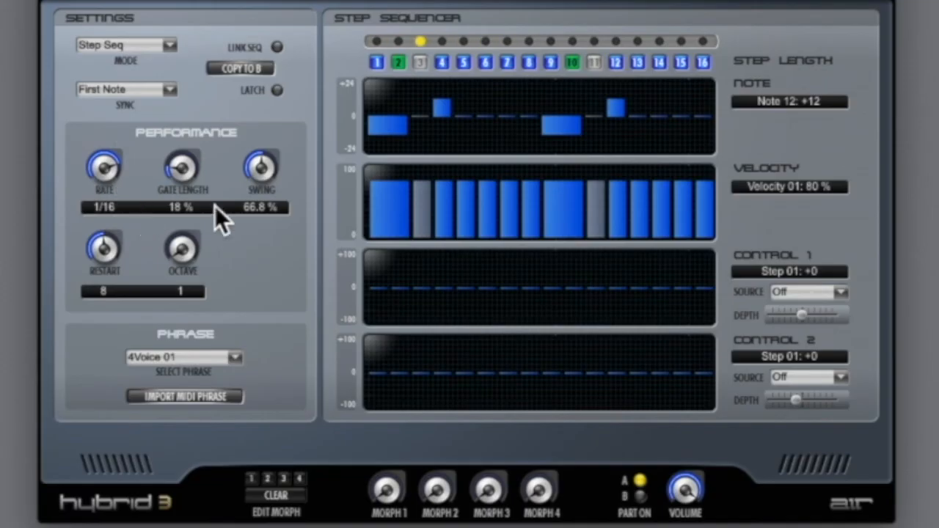
left_click_drag(102, 243, 97, 286)
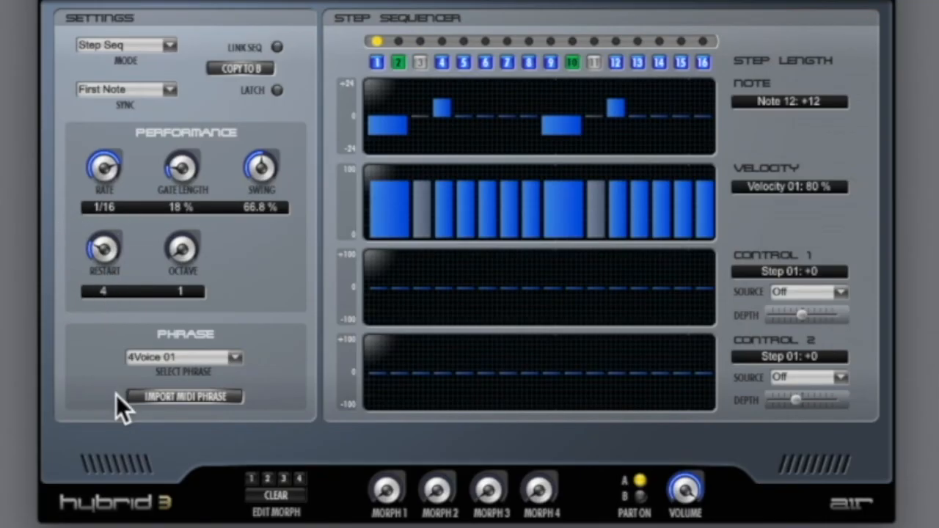
left_click_drag(99, 258, 115, 89)
left_click(641, 497)
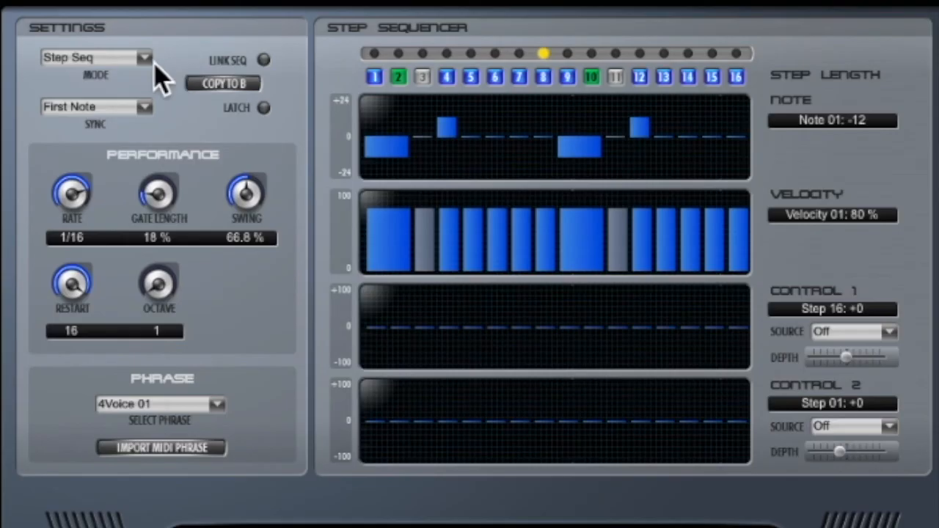
Set part A's sequencer to Ctrl Seq mode and draw Control 1 at -100 on steps 1–2 and +100 on steps 4–8
left_click(223, 119)
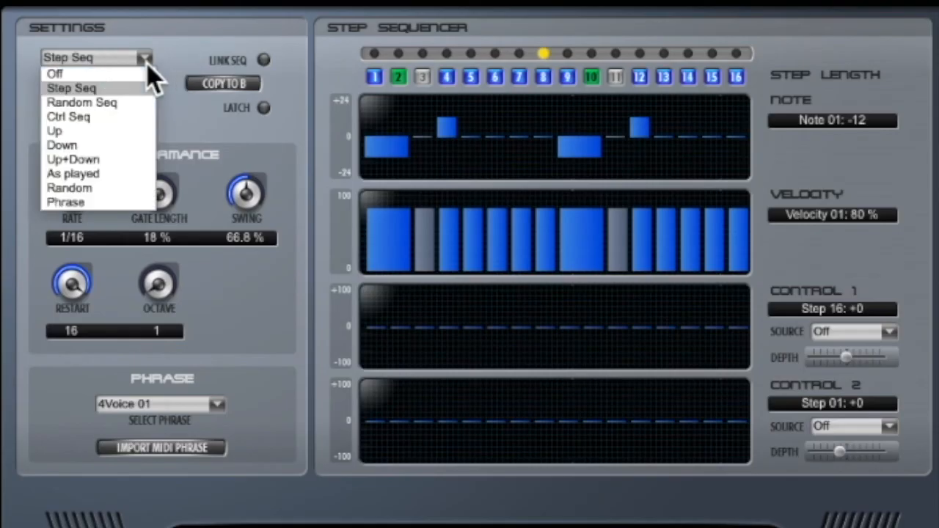
left_click(125, 120)
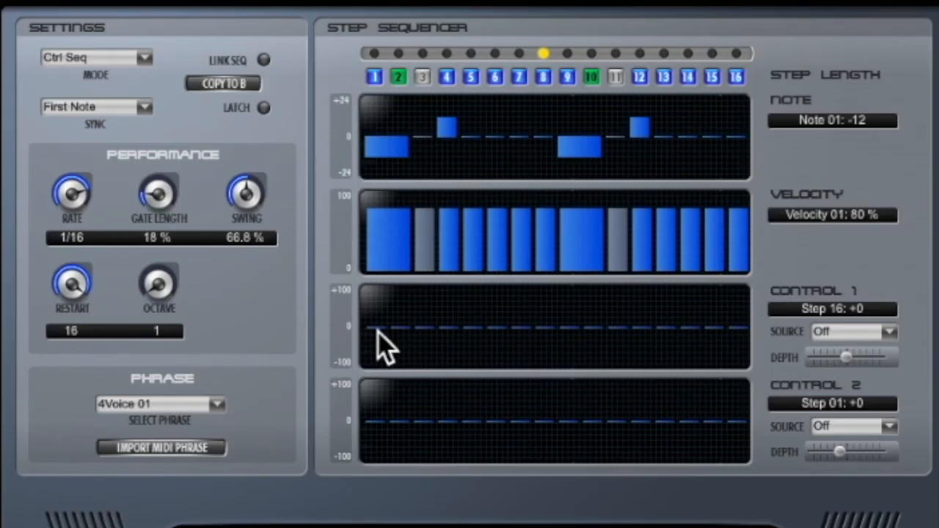
left_click_drag(378, 335, 379, 417)
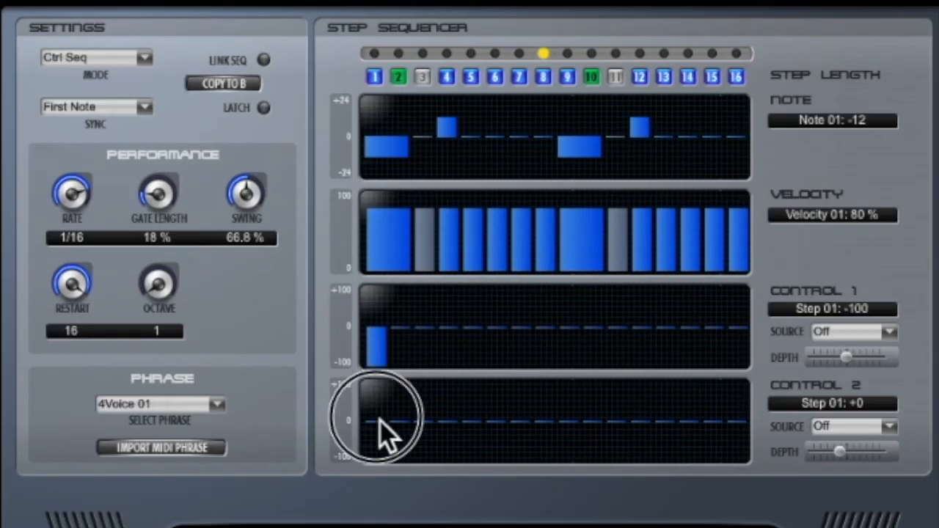
left_click(411, 338)
left_click_drag(411, 339, 419, 420)
left_click_drag(454, 329, 458, 286)
left_click_drag(483, 321, 489, 279)
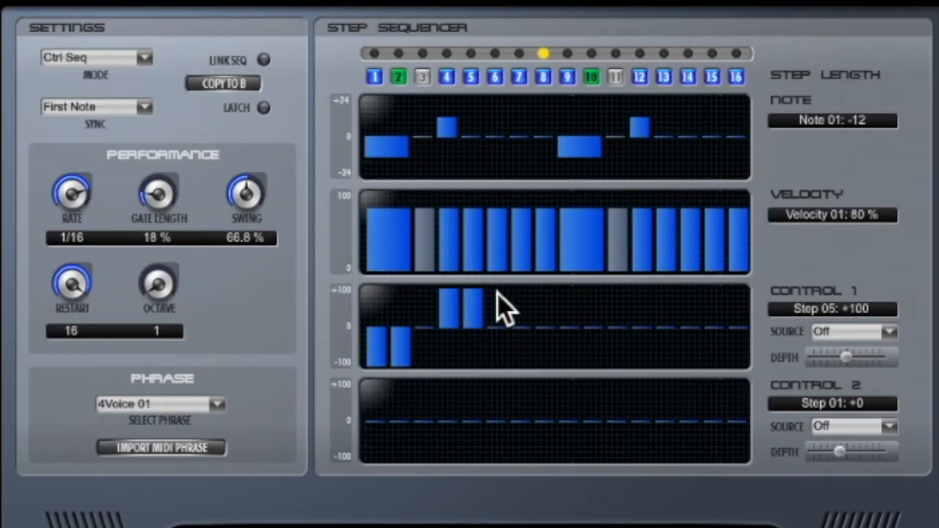
mouse_move(504, 336)
left_mouse_down()
mouse_move(511, 281)
mouse_move(523, 328)
mouse_move(530, 274)
left_mouse_up()
left_click_drag(549, 326, 556, 289)
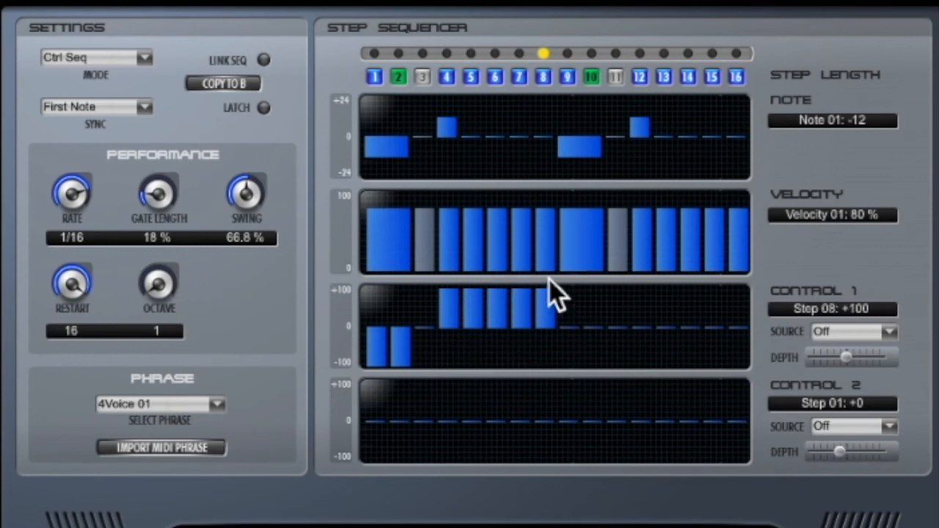
Draw Control 1 values of -100 on steps 9–10 and +100 on steps 12–16
mouse_move(577, 344)
left_mouse_down()
mouse_move(597, 343)
mouse_move(600, 404)
left_mouse_up()
left_click_drag(650, 336, 650, 291)
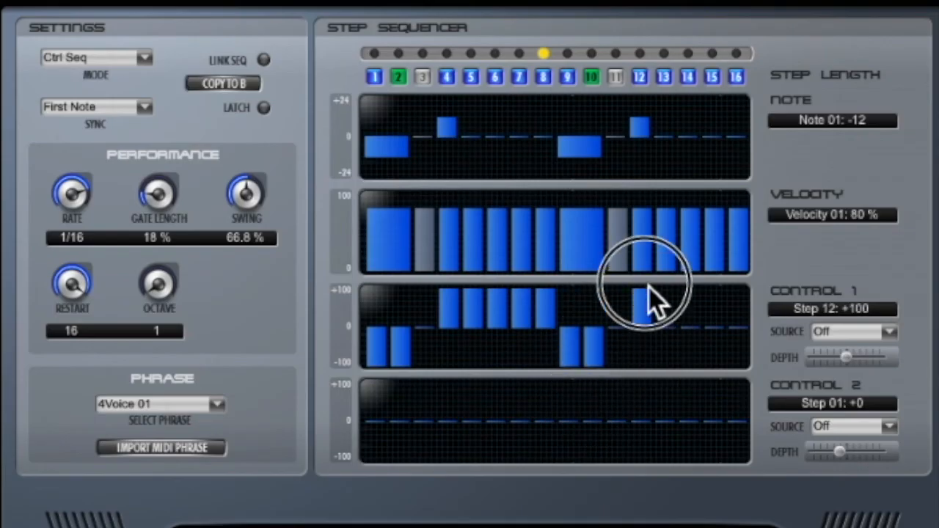
mouse_move(672, 332)
left_mouse_down()
mouse_move(669, 258)
mouse_move(694, 257)
left_mouse_up()
mouse_move(719, 328)
left_mouse_down()
mouse_move(737, 325)
mouse_move(728, 314)
left_mouse_up()
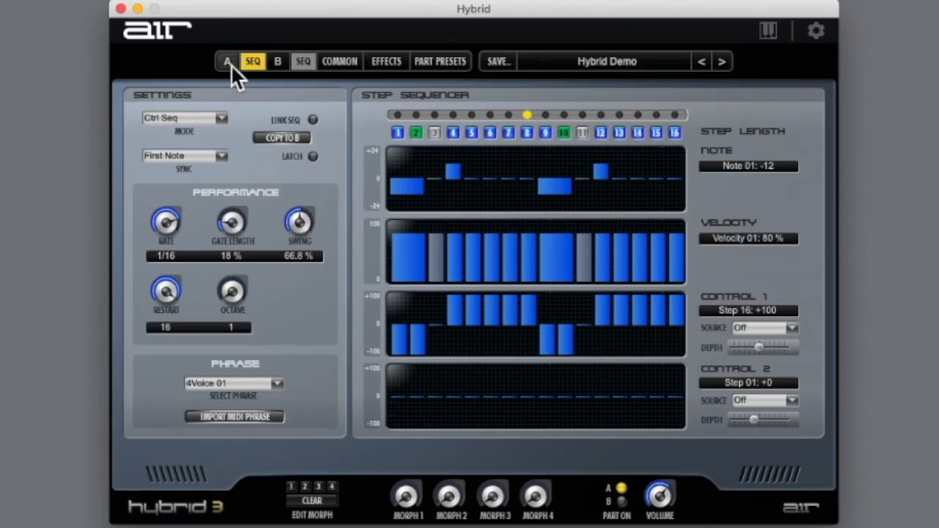
Modulate the FM of part A's filter with Seq1 at +32.1 %, and raise the filter's FM depth
left_click(228, 63)
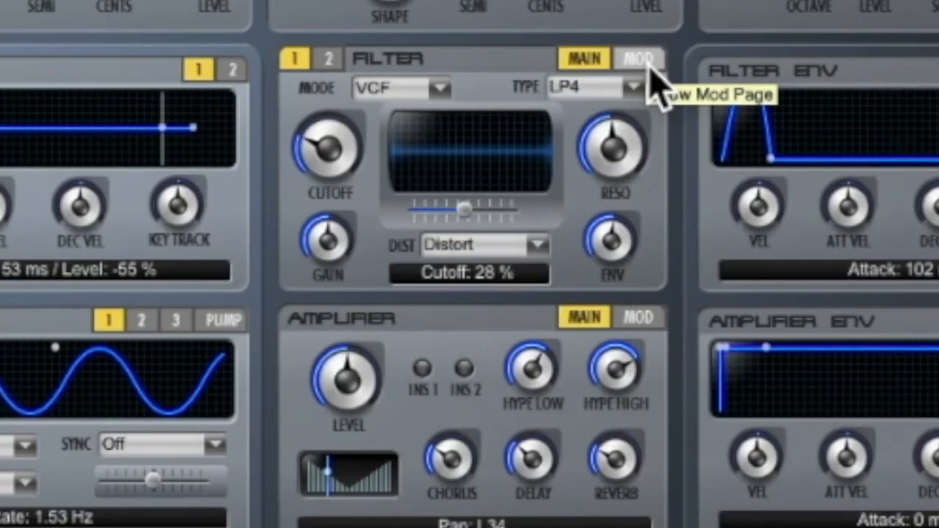
left_click(563, 195)
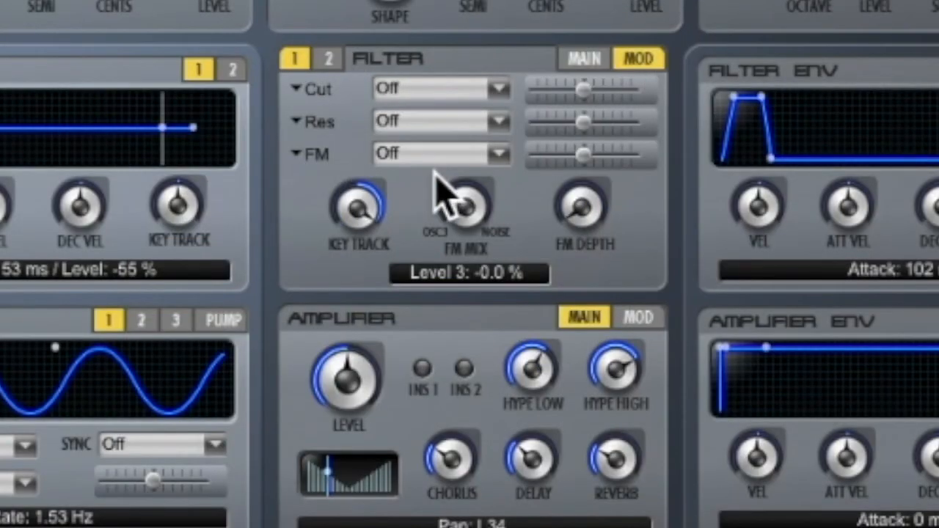
mouse_move(593, 160)
left_mouse_down()
mouse_move(621, 154)
mouse_move(610, 156)
left_mouse_up()
left_click(498, 156)
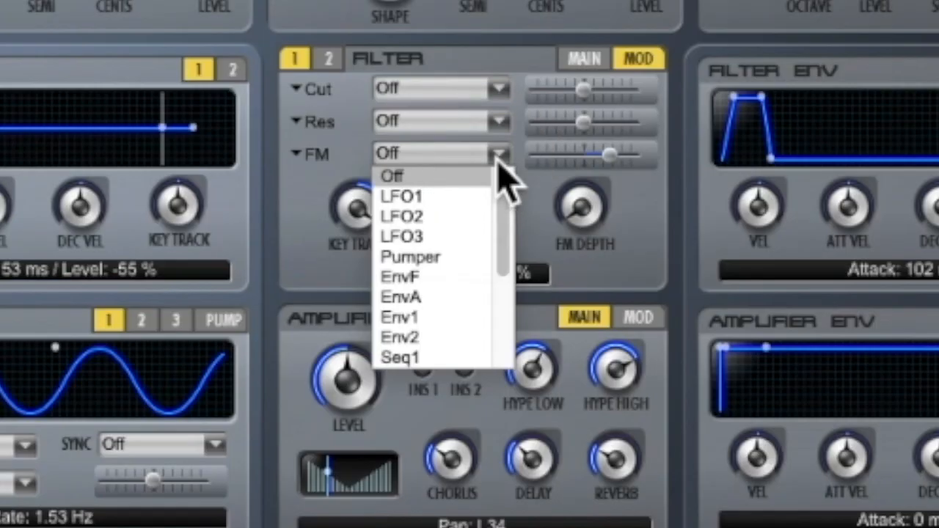
left_click_drag(512, 202, 505, 245)
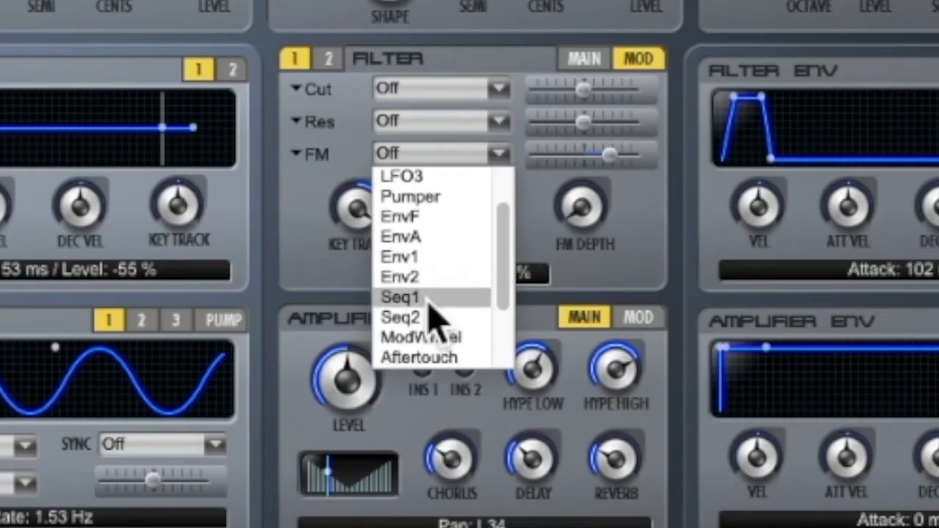
left_click(440, 301)
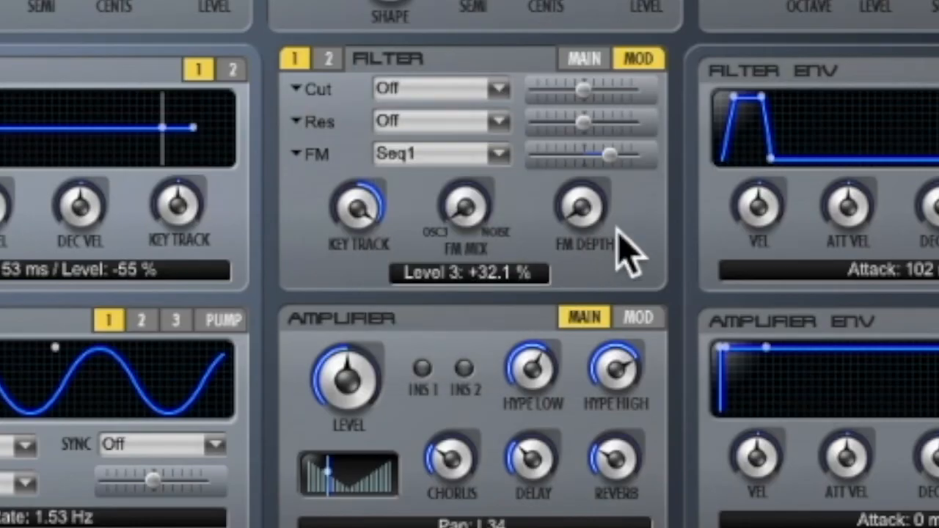
left_click(587, 226)
left_click_drag(584, 218, 585, 113)
left_click_drag(609, 154, 610, 155)
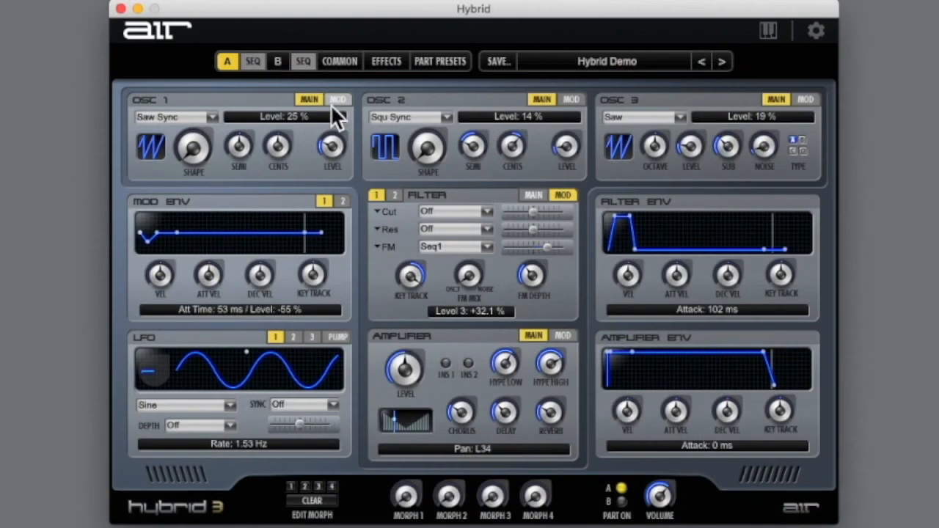
Set part A's sequencer to Phrase mode and choose the Bass 06 phrase
left_click(252, 61)
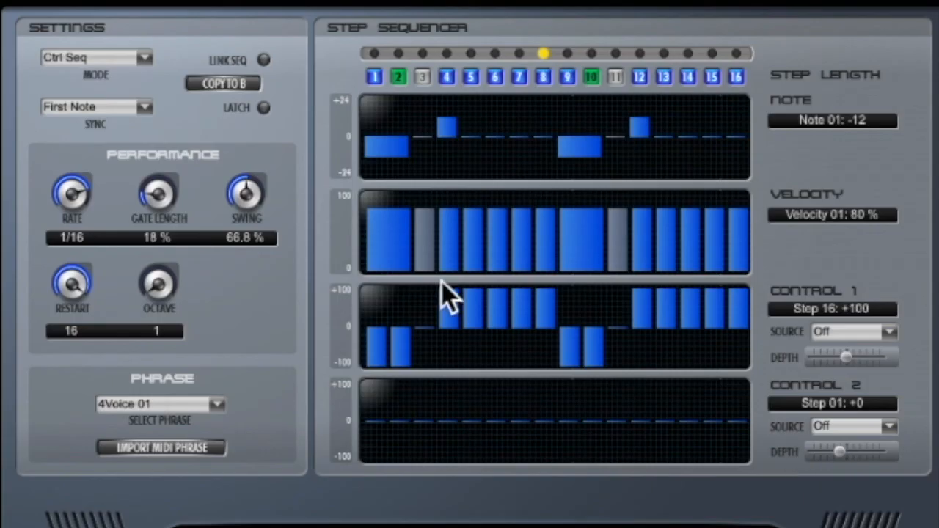
left_click(145, 58)
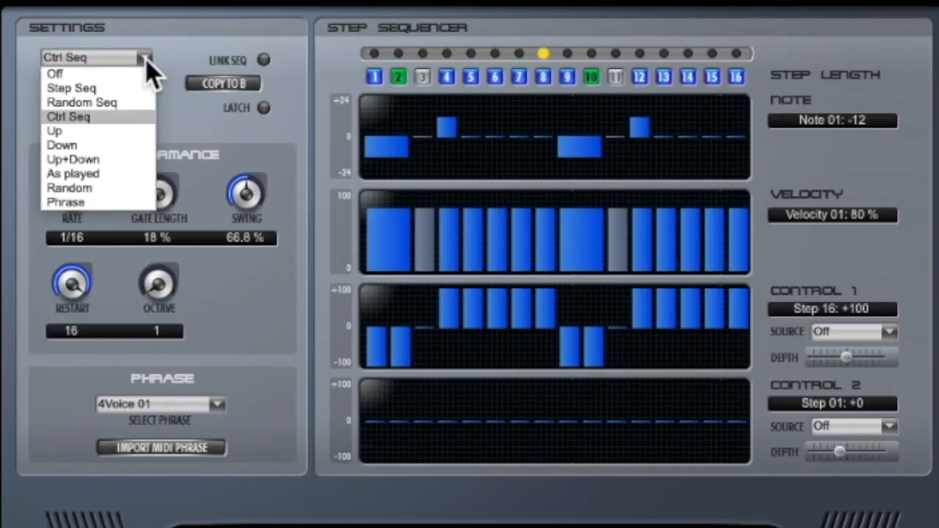
left_click(110, 91)
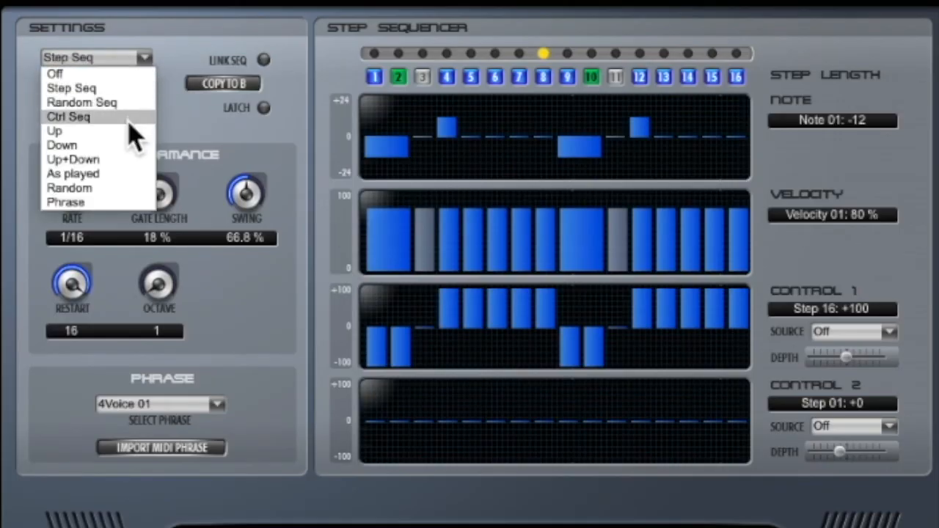
left_click(105, 204)
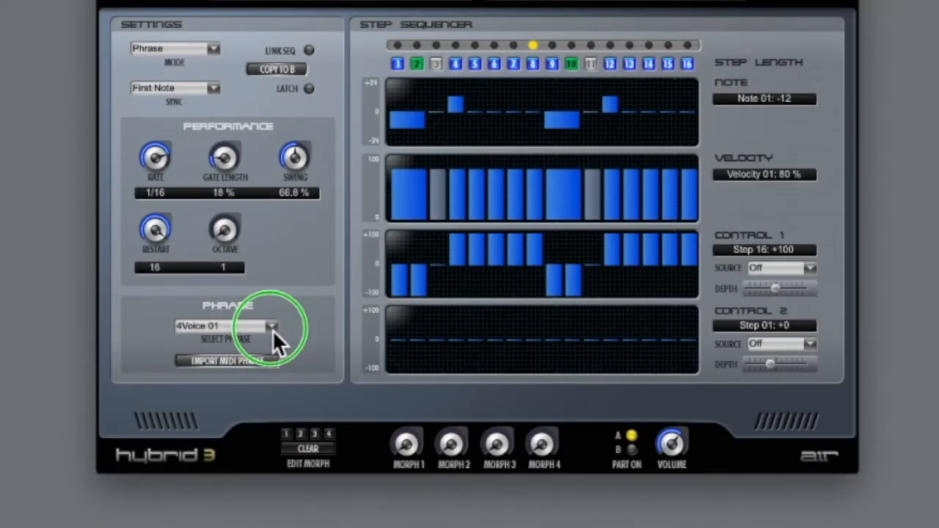
left_click(272, 328)
mouse_move(310, 339)
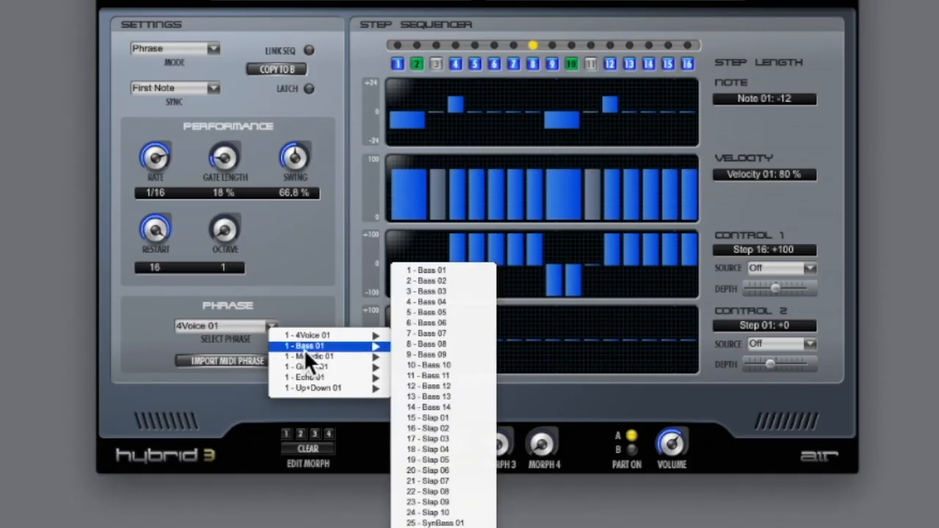
left_click(455, 327)
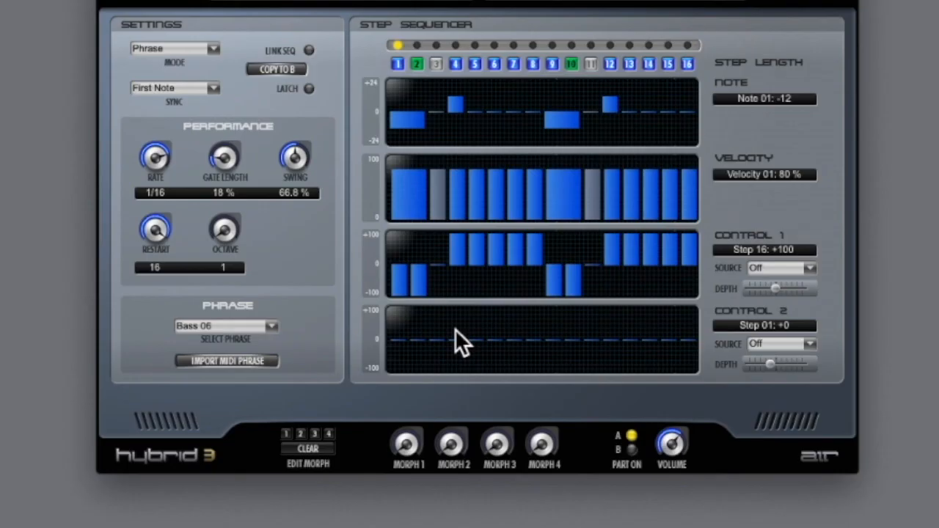
left_click(273, 326)
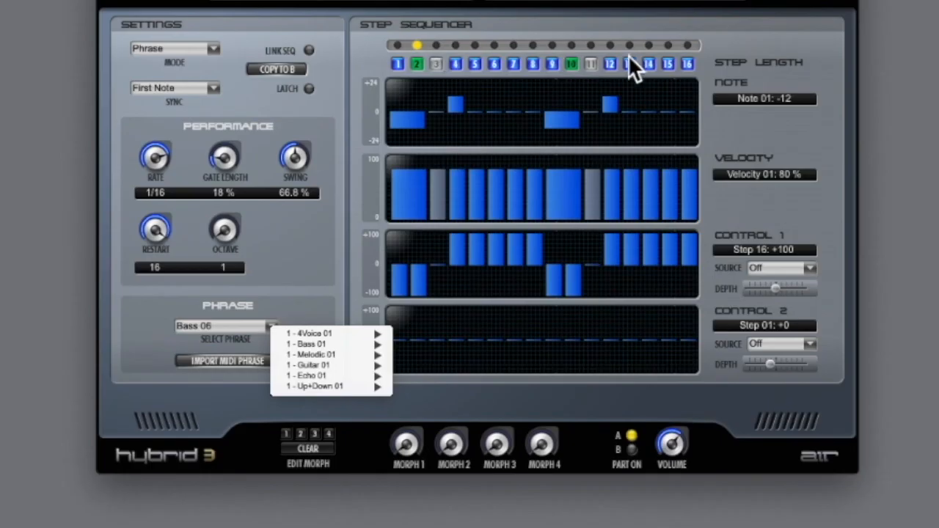
left_click(299, 286)
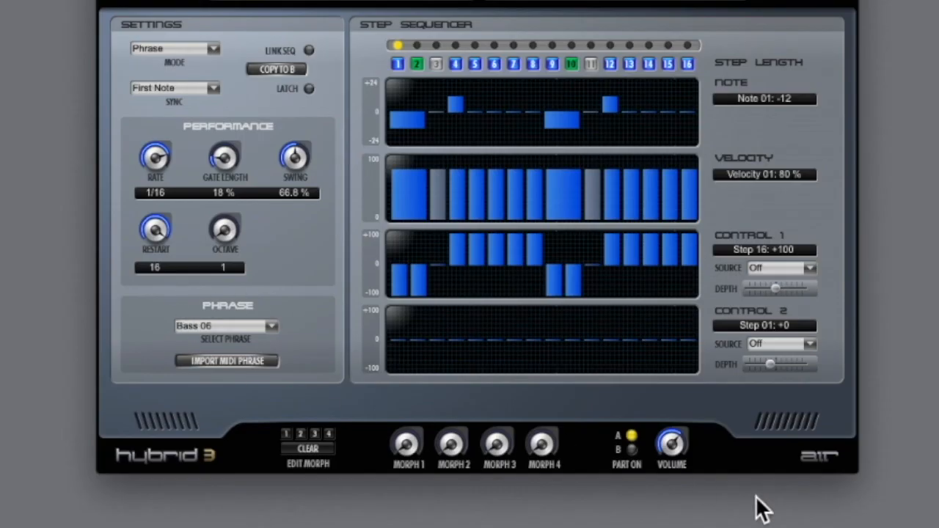
Turn part B back on and return part A's sequencer to Step Seq mode
left_click(636, 452)
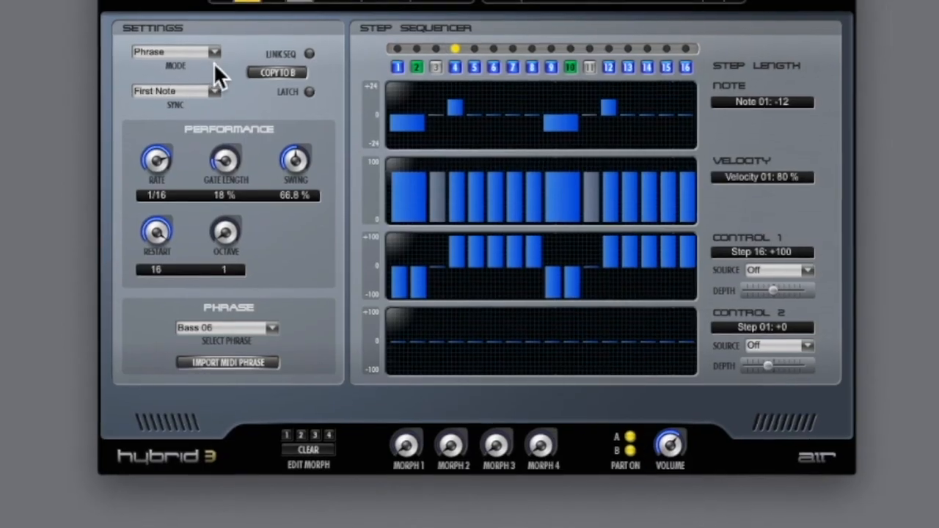
left_click(213, 49)
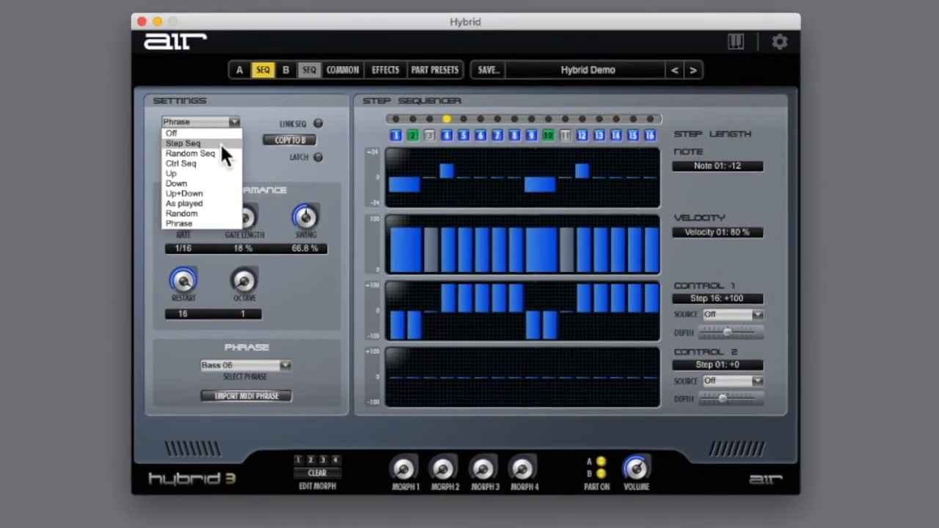
left_click(208, 110)
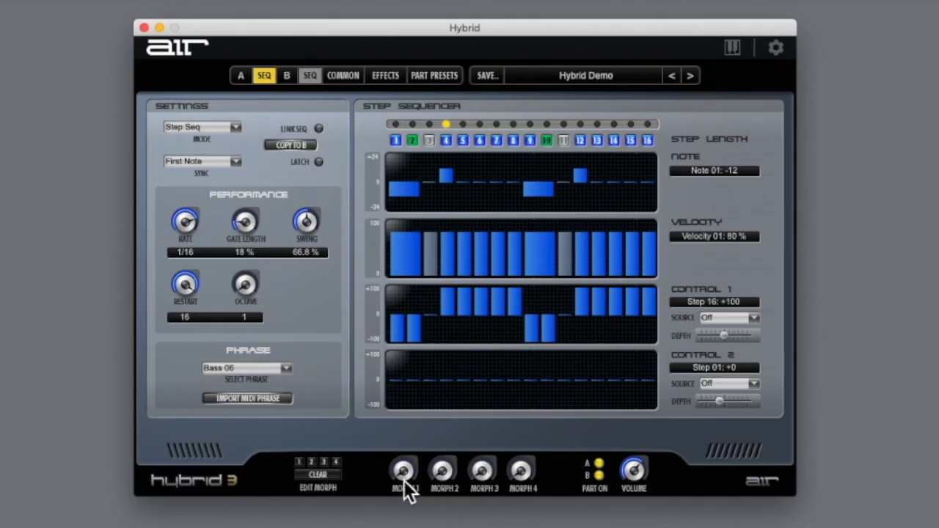
Assign part A's filter cutoff and resonance to Morph 1, finish the morph edit, and sweep the Morph 1 knob
left_click(241, 75)
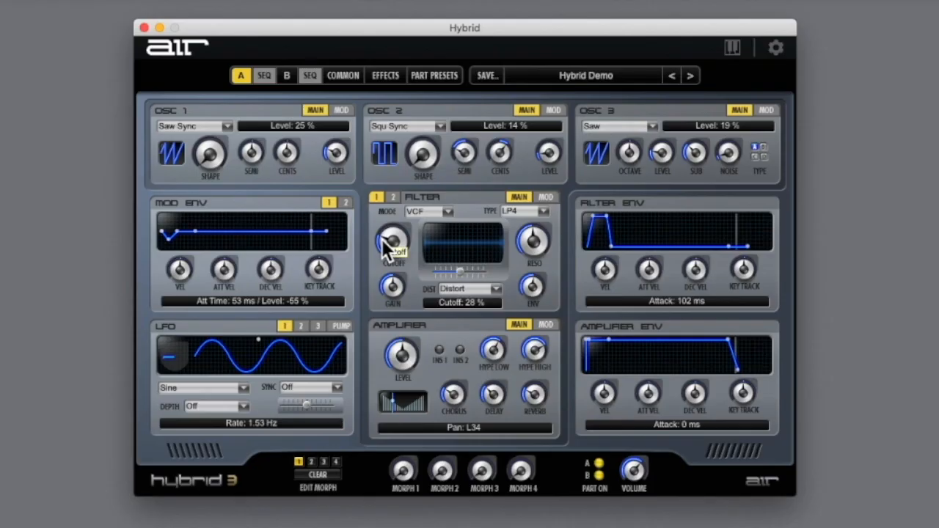
left_click_drag(380, 239, 441, 266)
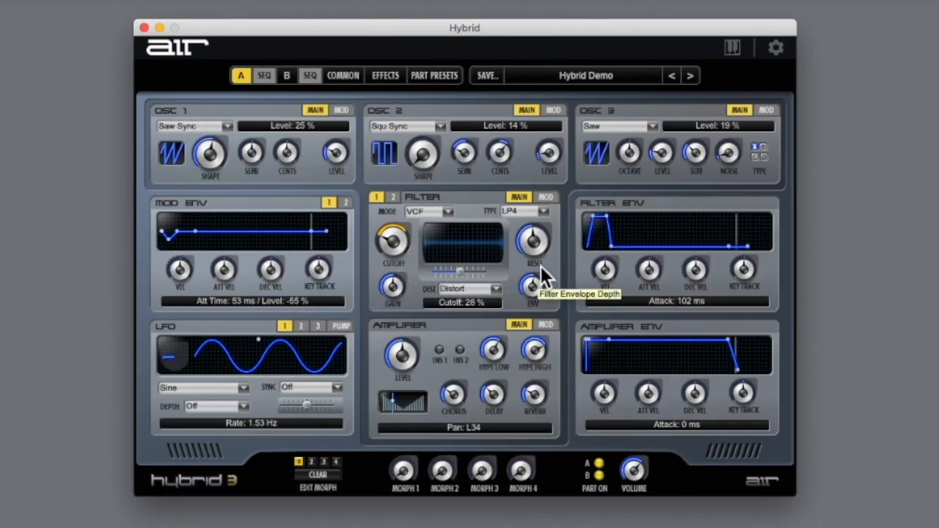
left_click_drag(542, 235, 520, 280)
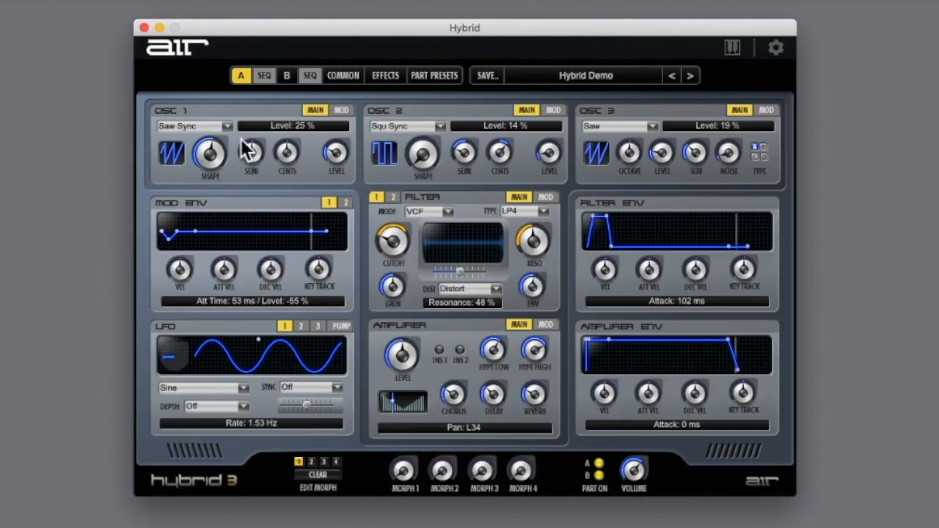
left_click(304, 463)
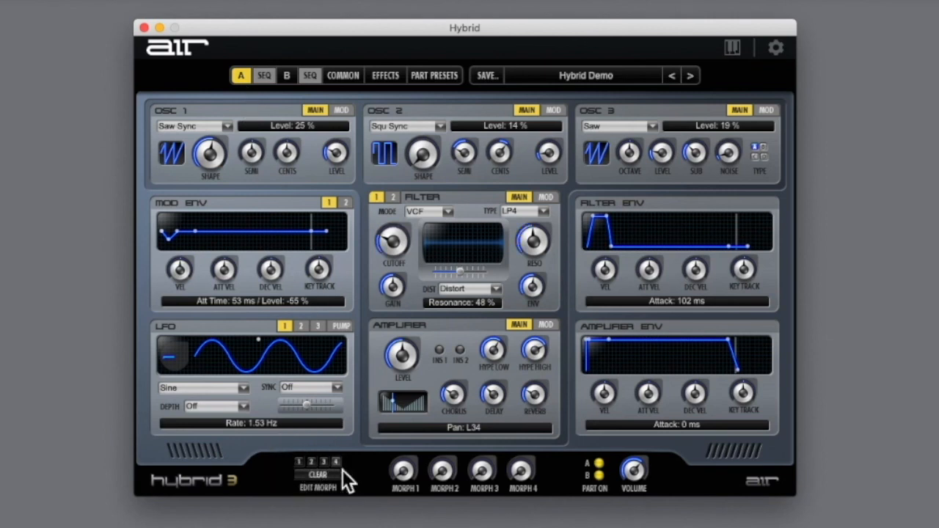
left_click(402, 473)
left_click_drag(400, 474, 393, 506)
Look through the controller sources available for Morph 1 in the common settings, leaving its assignment Off
left_click(355, 80)
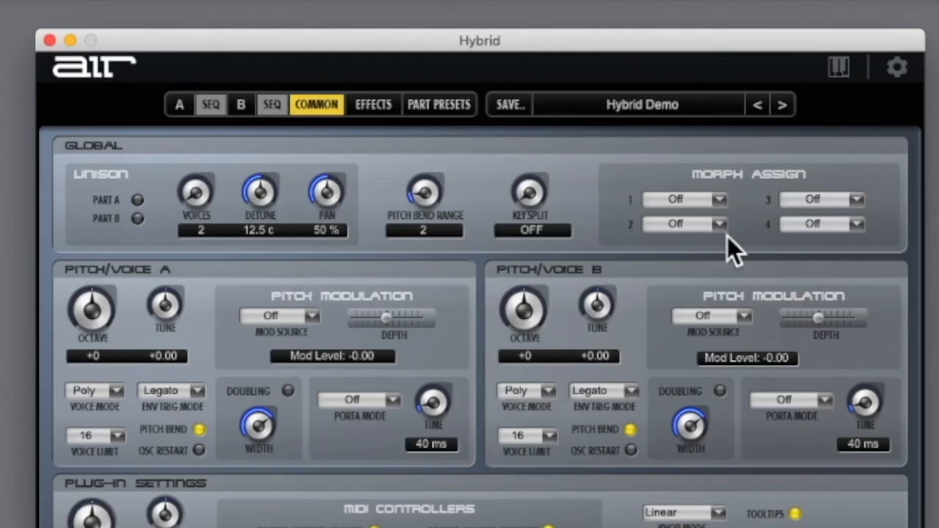
left_click(719, 199)
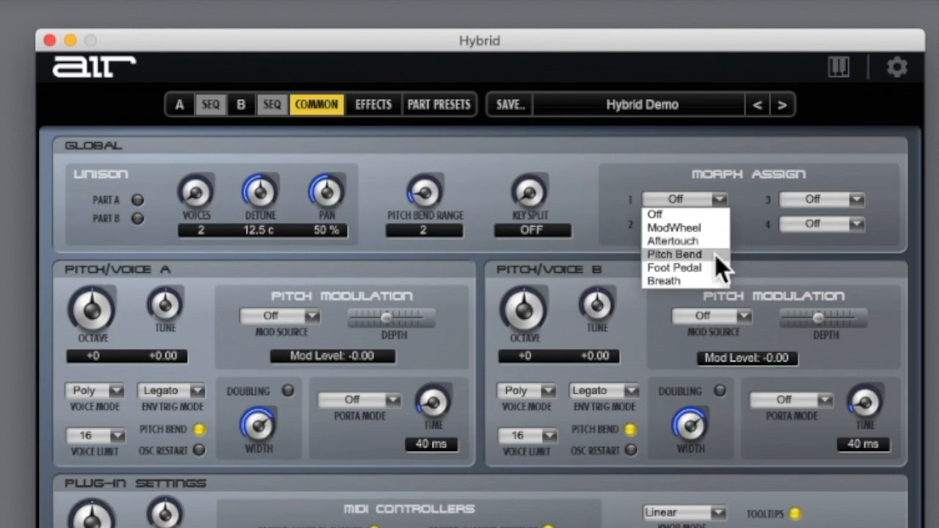
left_click(732, 198)
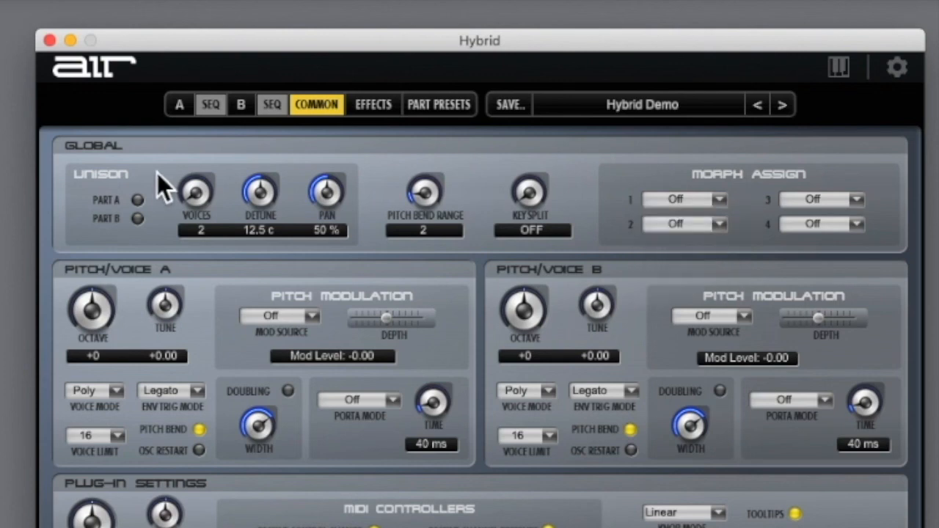